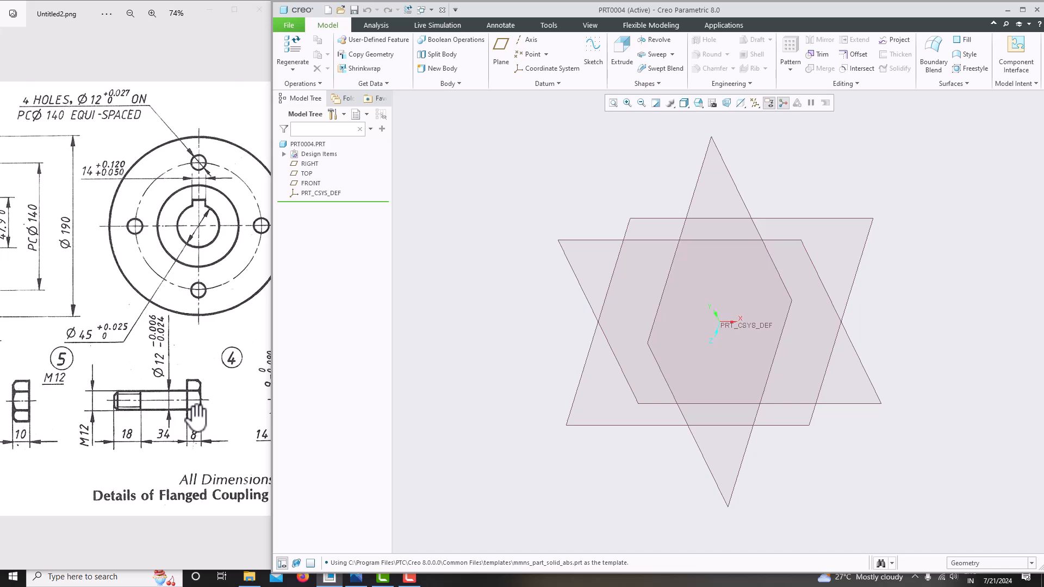
Start a sketch on the FRONT plane, viewed flat, and open the Polygons palette
{"action": "left_click", "coordinate": [577, 240]}
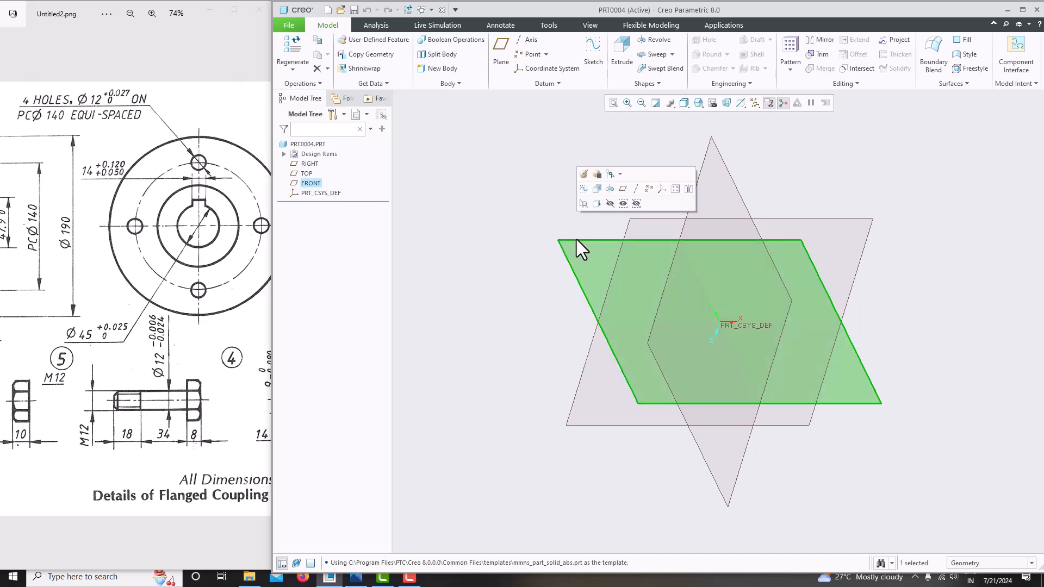
{"action": "left_click", "coordinate": [594, 57]}
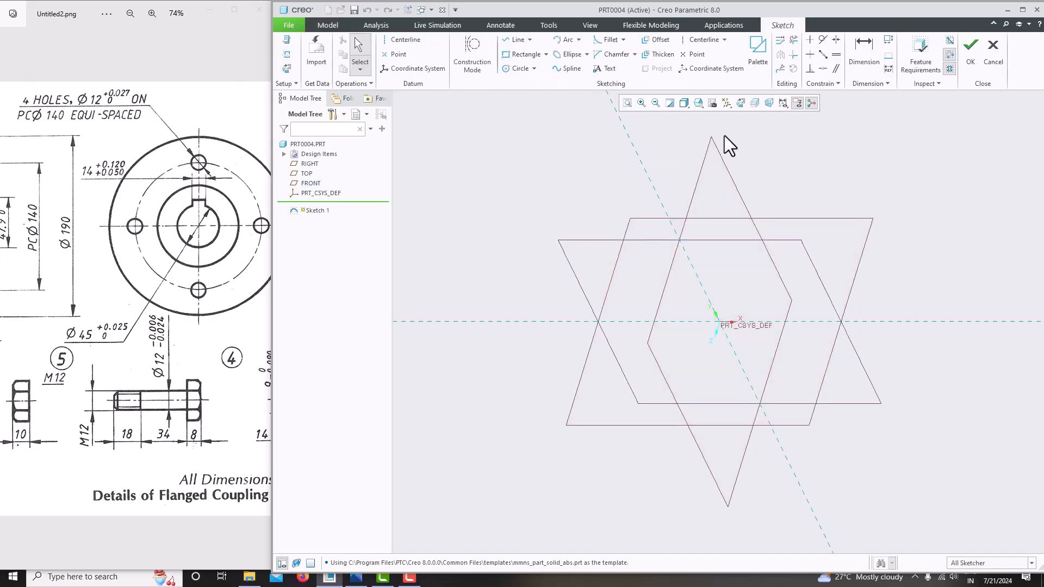
{"action": "left_click", "coordinate": [740, 102]}
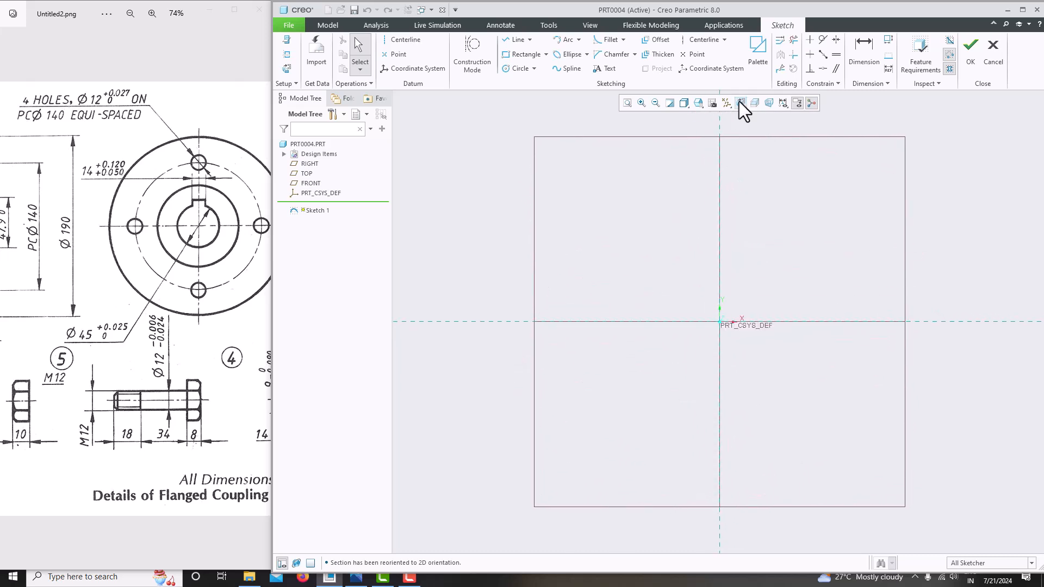
{"action": "left_click", "coordinate": [759, 62]}
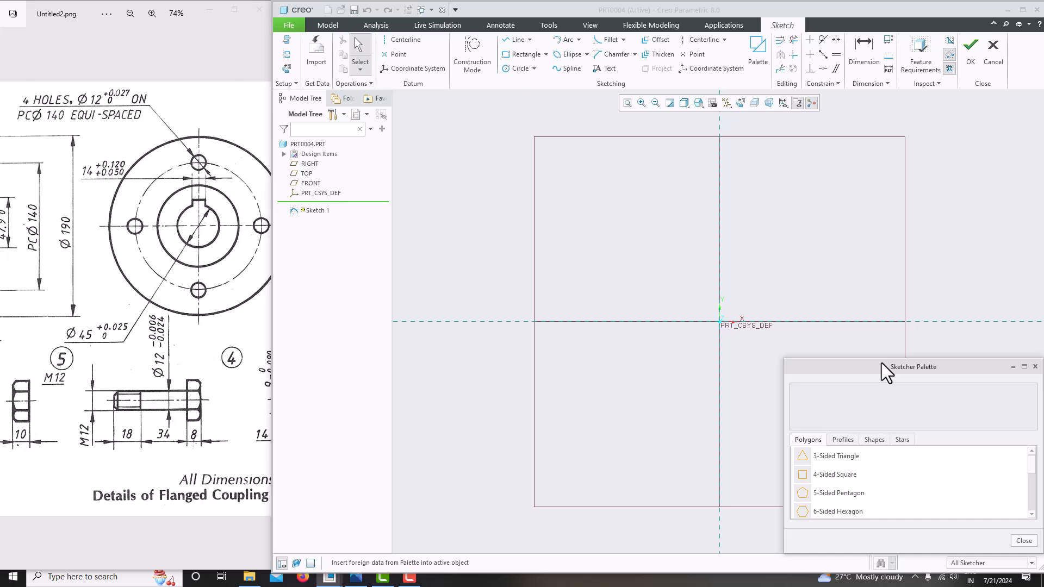
{"action": "left_click_drag", "start_coordinate": [882, 363], "coordinate": [849, 157]}
{"action": "left_click", "coordinate": [820, 210]}
{"action": "left_click", "coordinate": [795, 211]}
{"action": "scroll", "coordinate": [796, 247], "scroll_direction": "down", "scroll_amount": 1}
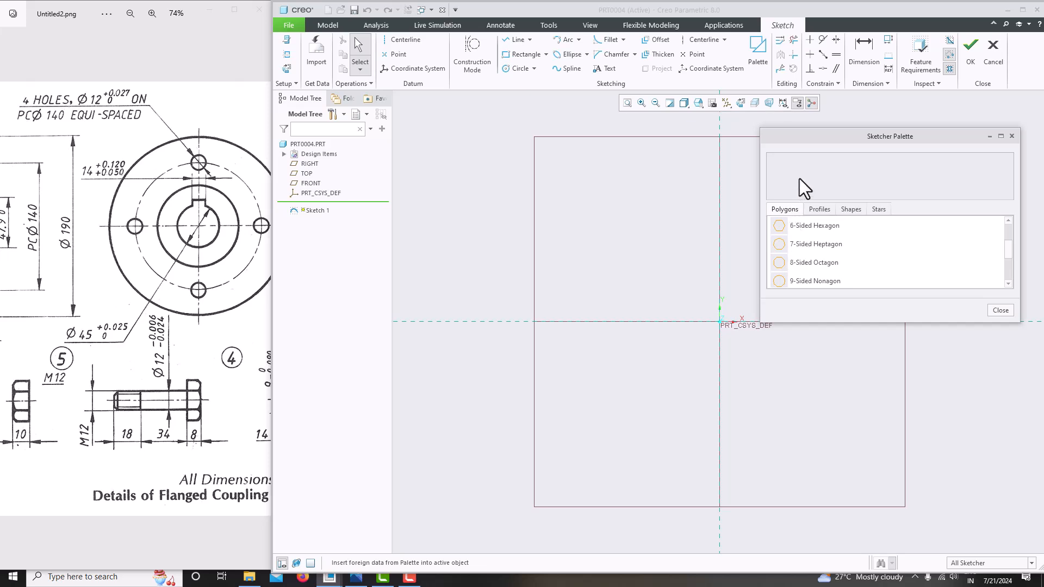
{"action": "left_click_drag", "start_coordinate": [805, 137], "coordinate": [868, 124]}
Place a 6-Sided Hexagon from the palette, centred on the origin
{"action": "left_click", "coordinate": [868, 213]}
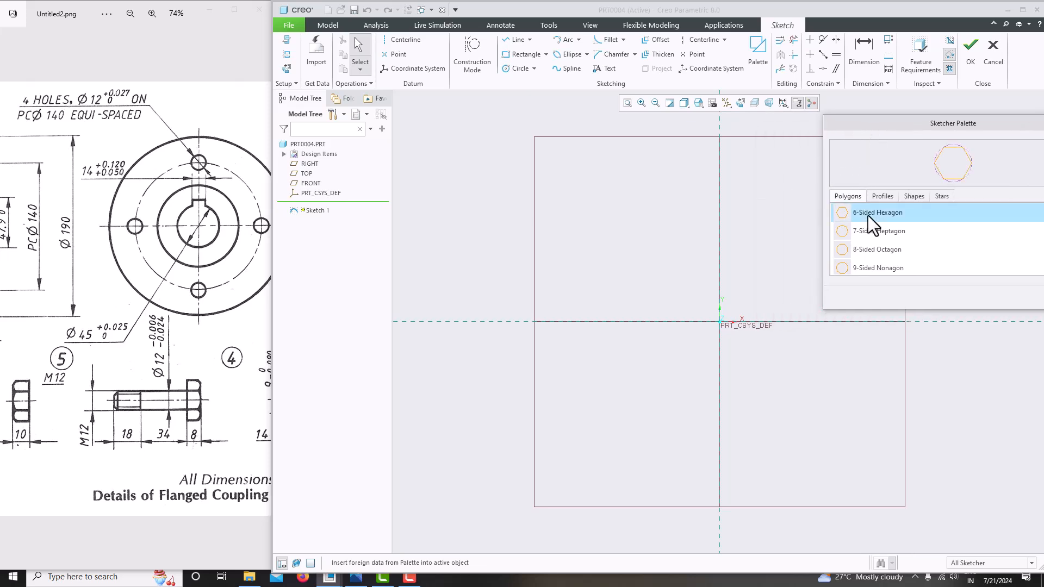
{"action": "double_click", "coordinate": [874, 213]}
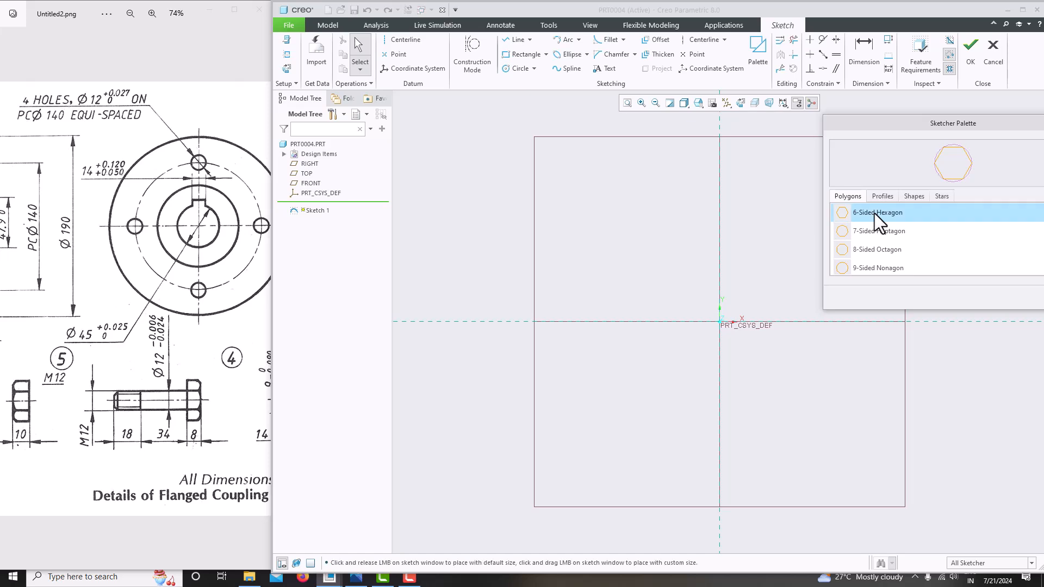
{"action": "left_click", "coordinate": [676, 277]}
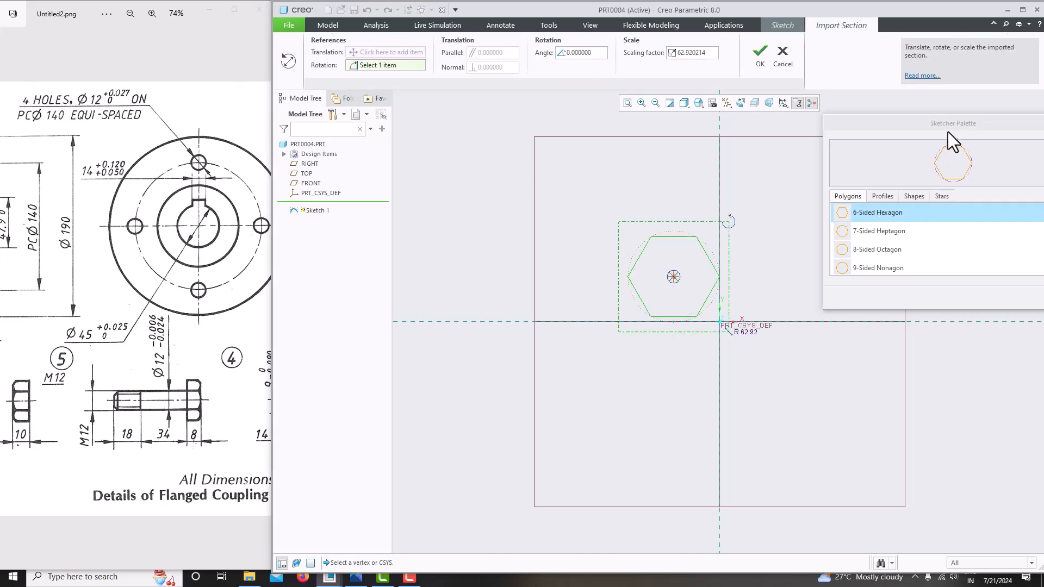
{"action": "left_click_drag", "start_coordinate": [950, 124], "coordinate": [764, 109]}
{"action": "left_click", "coordinate": [890, 107]}
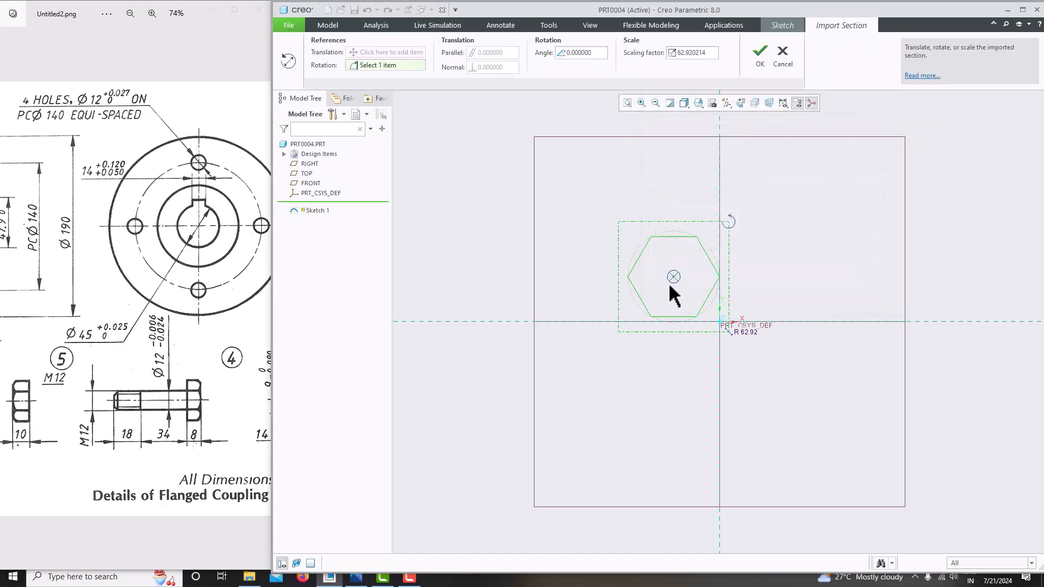
{"action": "left_click_drag", "start_coordinate": [676, 280], "coordinate": [721, 325]}
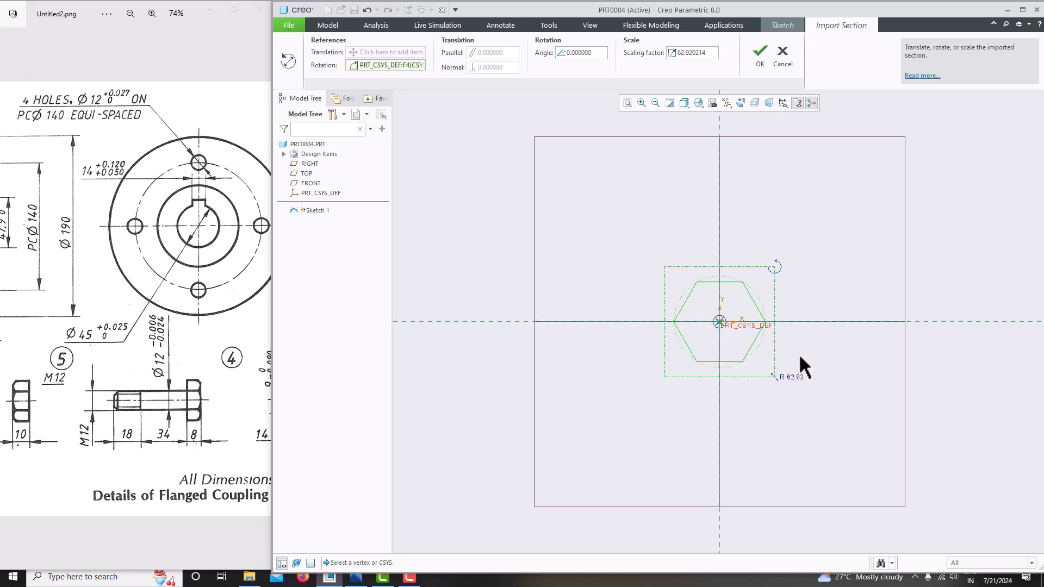
{"action": "middle_click", "coordinate": [813, 292]}
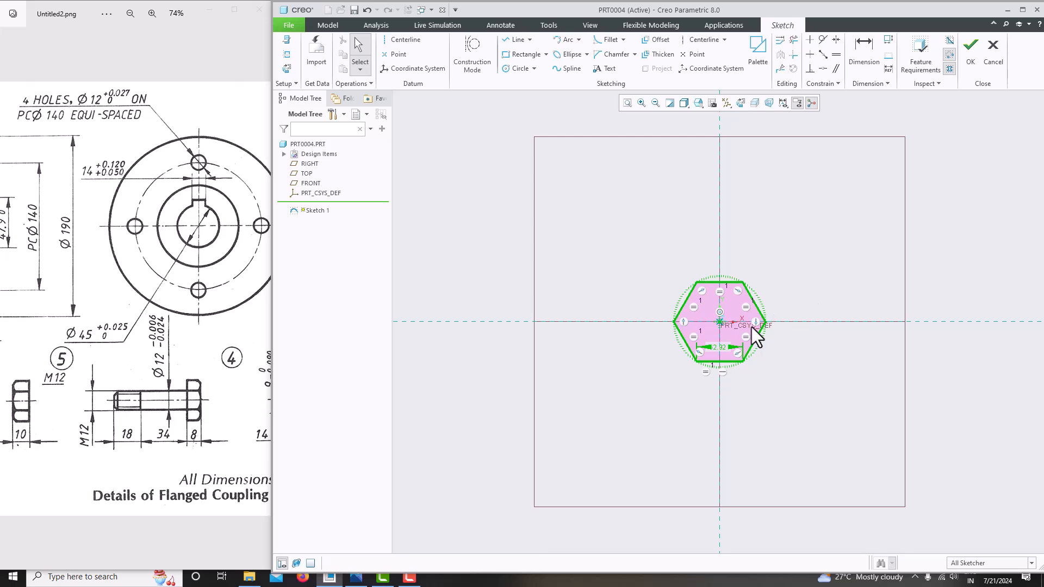
Replace the hexagon's 62.92 scale dimension with a 24 corner-to-corner dimension
{"action": "scroll", "coordinate": [719, 352], "scroll_direction": "down", "scroll_amount": 3}
{"action": "left_click", "coordinate": [710, 341]}
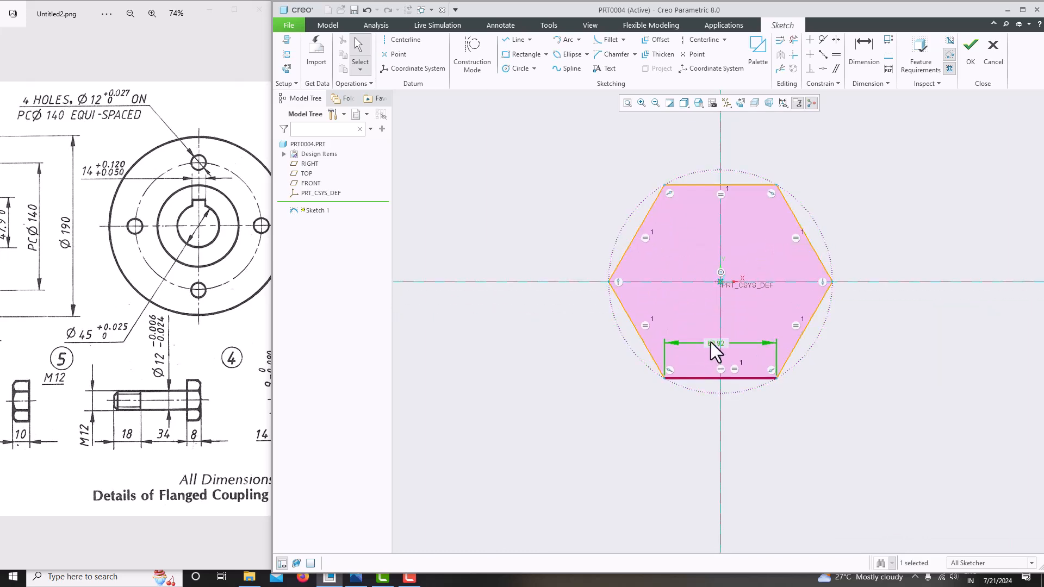
{"action": "key", "text": "Delete"}
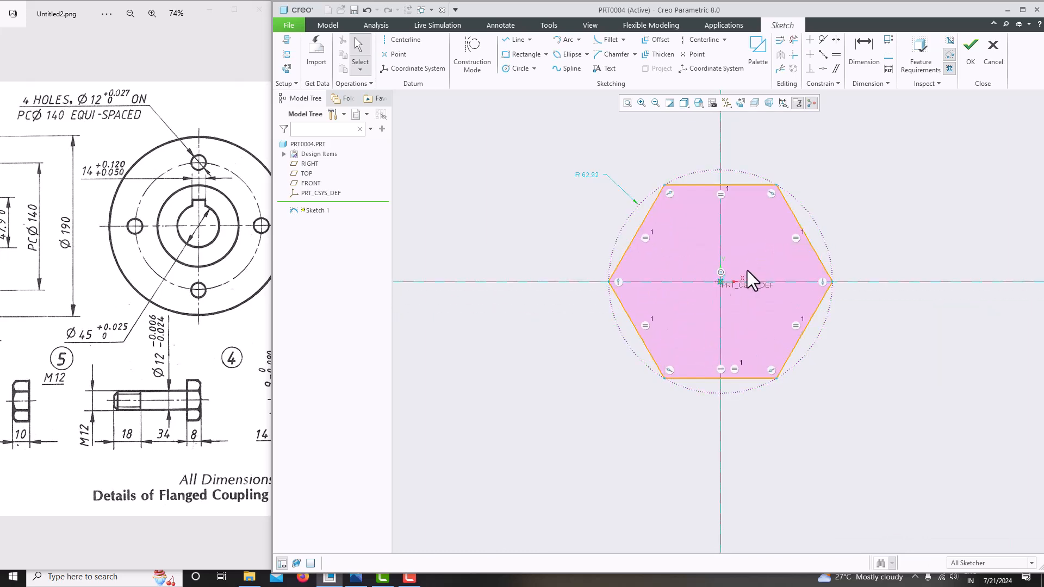
{"action": "left_click", "coordinate": [864, 52]}
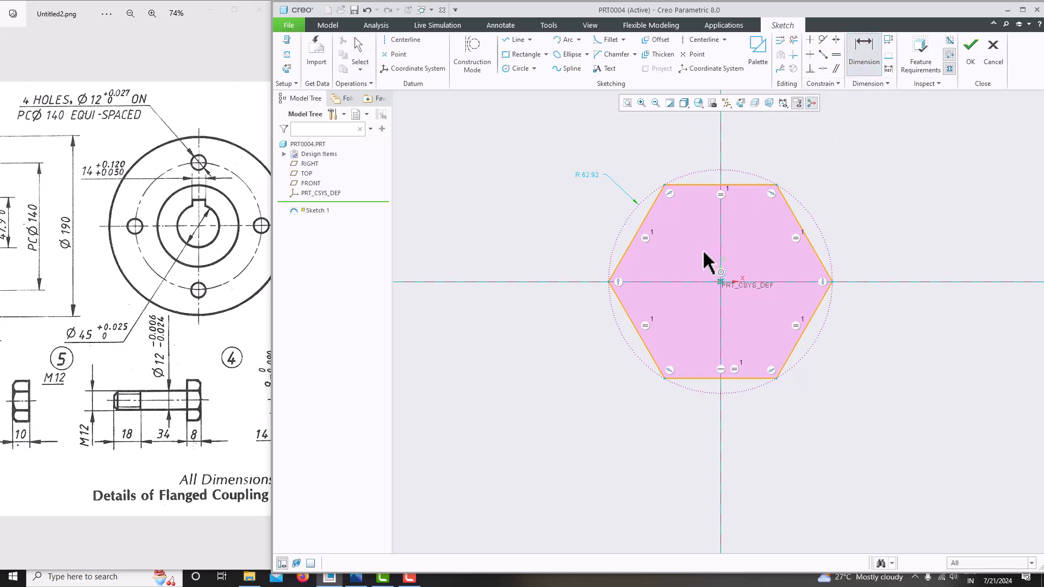
{"action": "left_click", "coordinate": [608, 281]}
{"action": "left_click", "coordinate": [826, 281]}
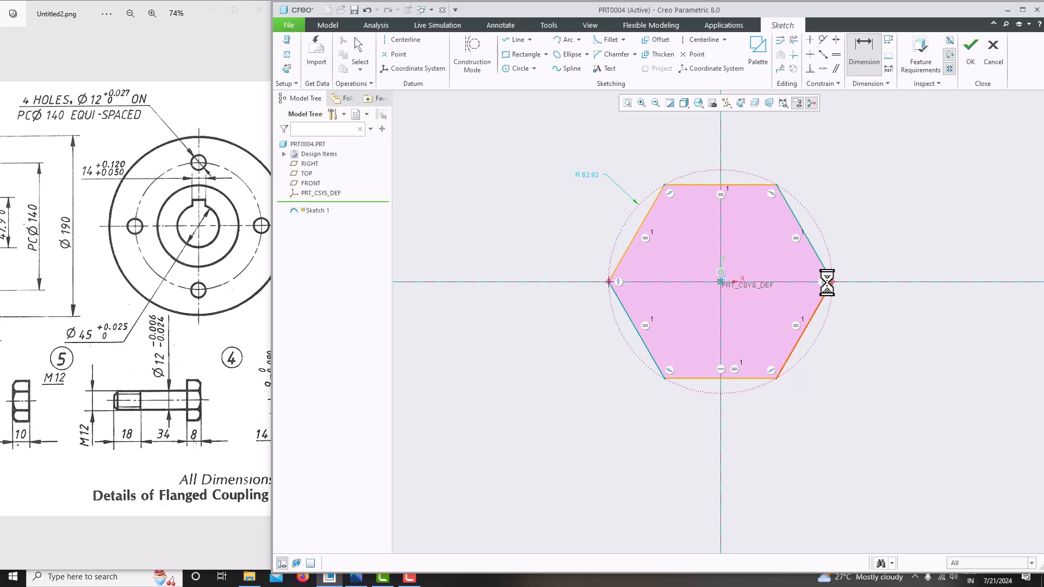
{"action": "middle_click", "coordinate": [731, 254]}
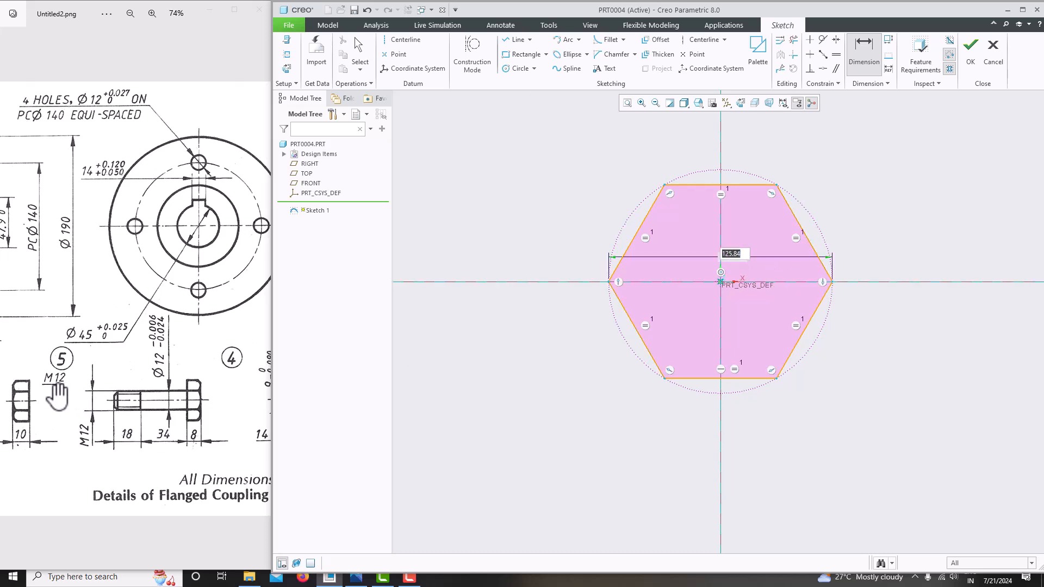
{"action": "type", "text": "24"}
{"action": "key", "text": "Return"}
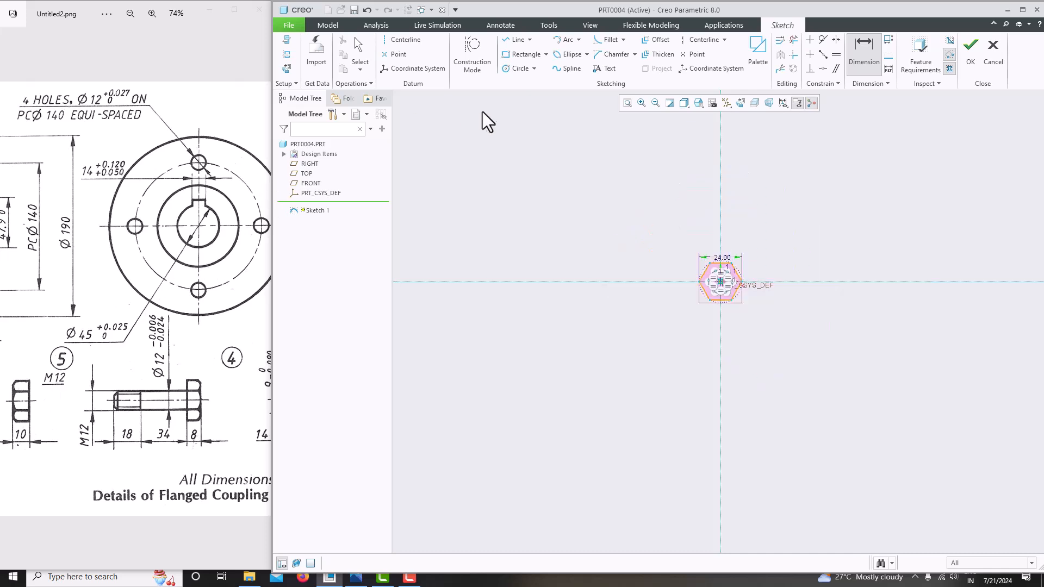
{"action": "left_click", "coordinate": [627, 103]}
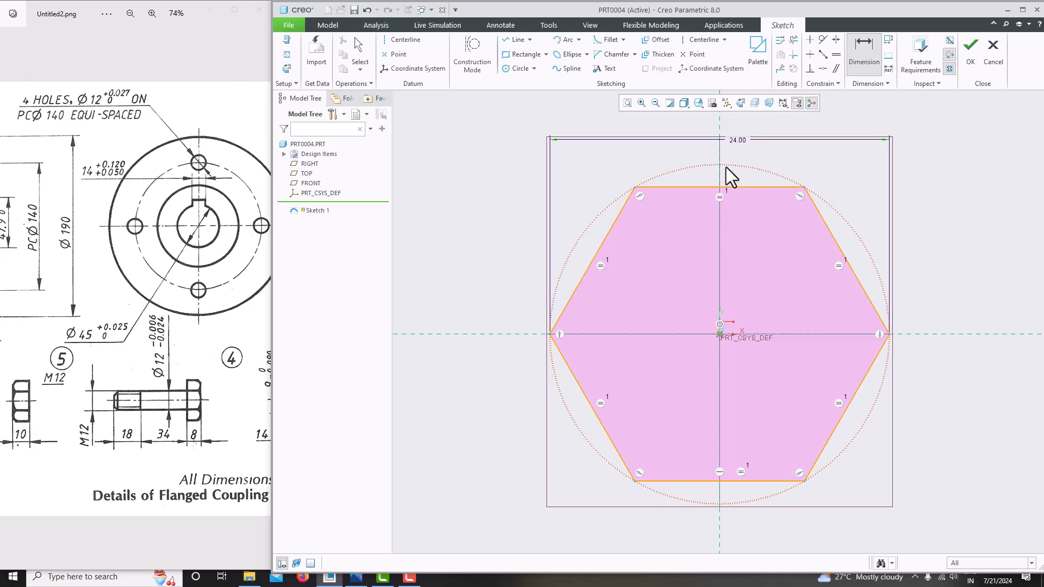
{"action": "key", "text": "Escape"}
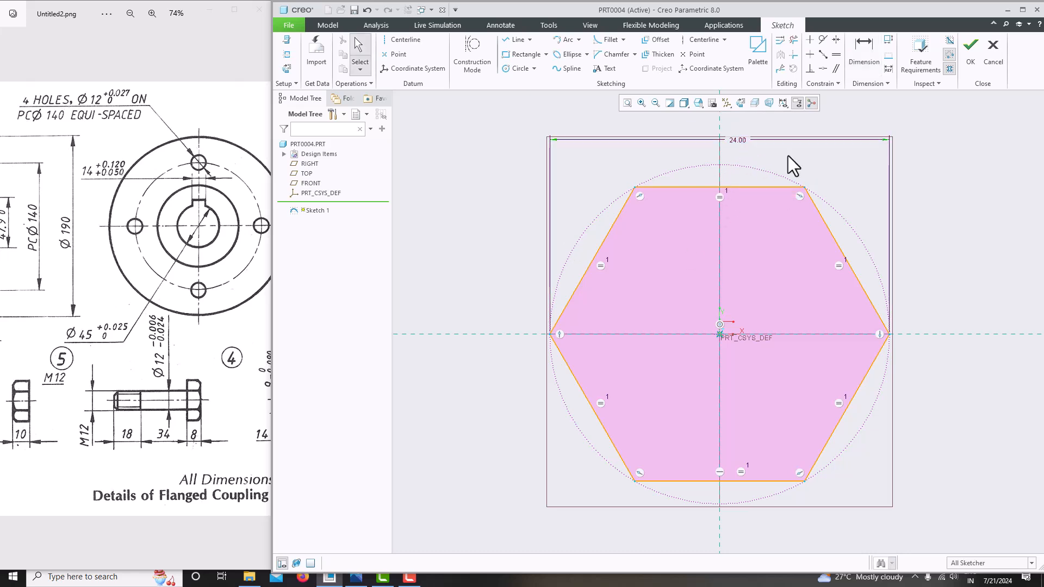
Extrude the hexagon sketch symmetrically to a depth of 8
{"action": "left_click", "coordinate": [979, 65]}
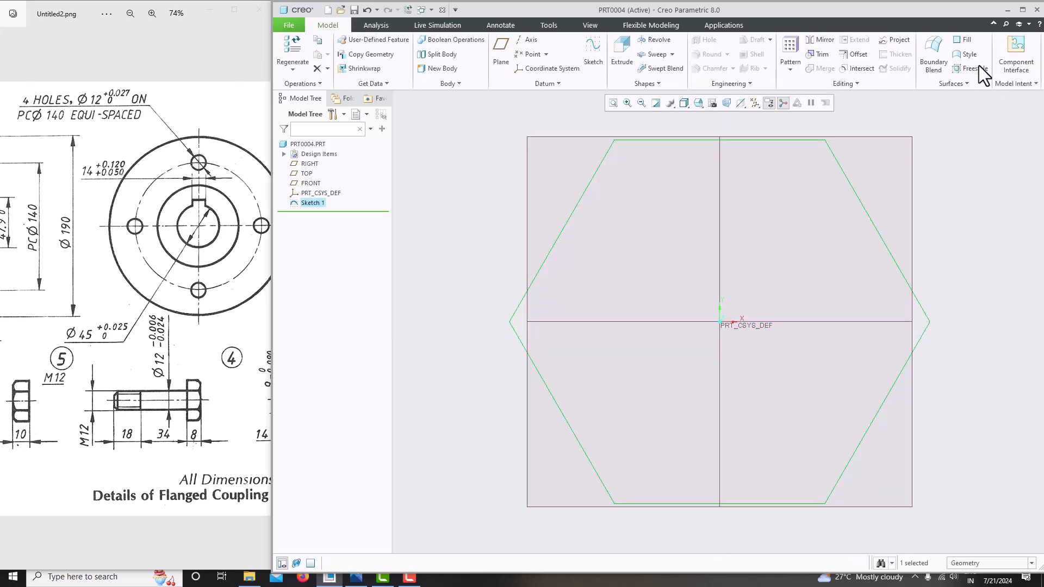
{"action": "scroll", "coordinate": [517, 342], "scroll_direction": "down", "scroll_amount": 3}
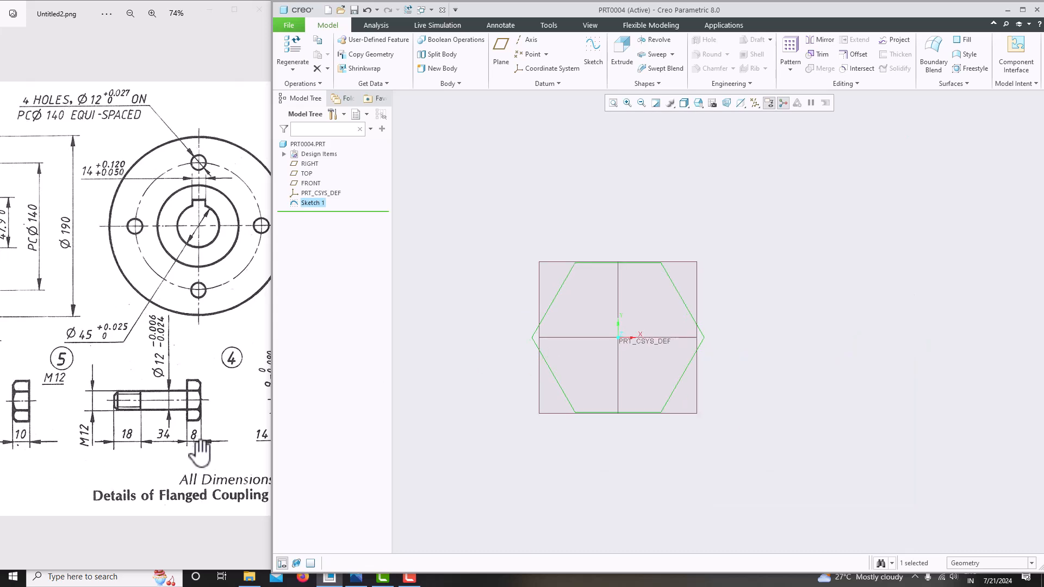
{"action": "left_click", "coordinate": [612, 64]}
{"action": "middle_click_drag", "start_coordinate": [621, 161], "coordinate": [690, 217]}
{"action": "left_click", "coordinate": [380, 53]}
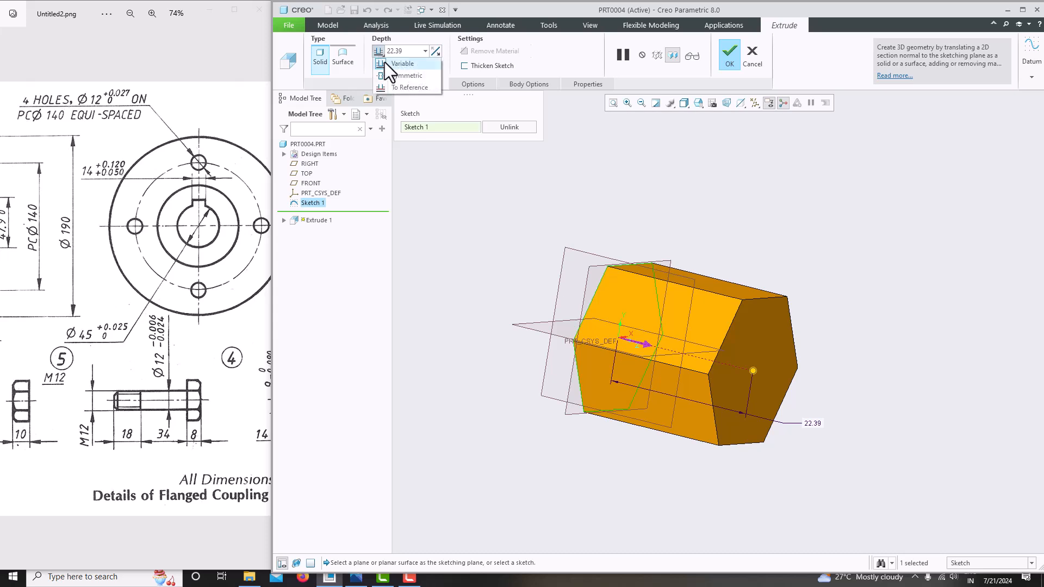
{"action": "left_click", "coordinate": [390, 73]}
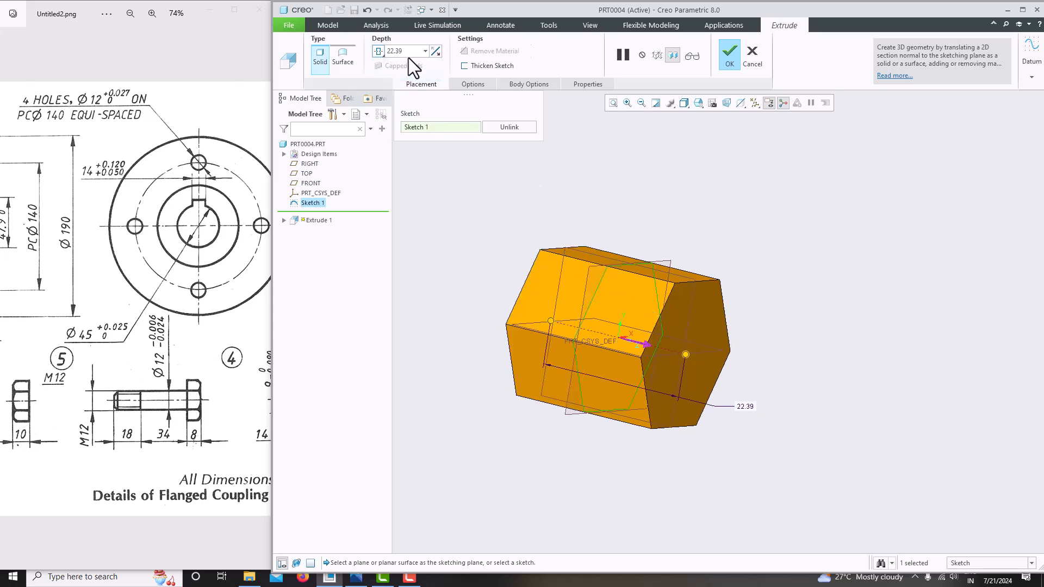
{"action": "type", "text": "8"}
{"action": "key", "text": "Return"}
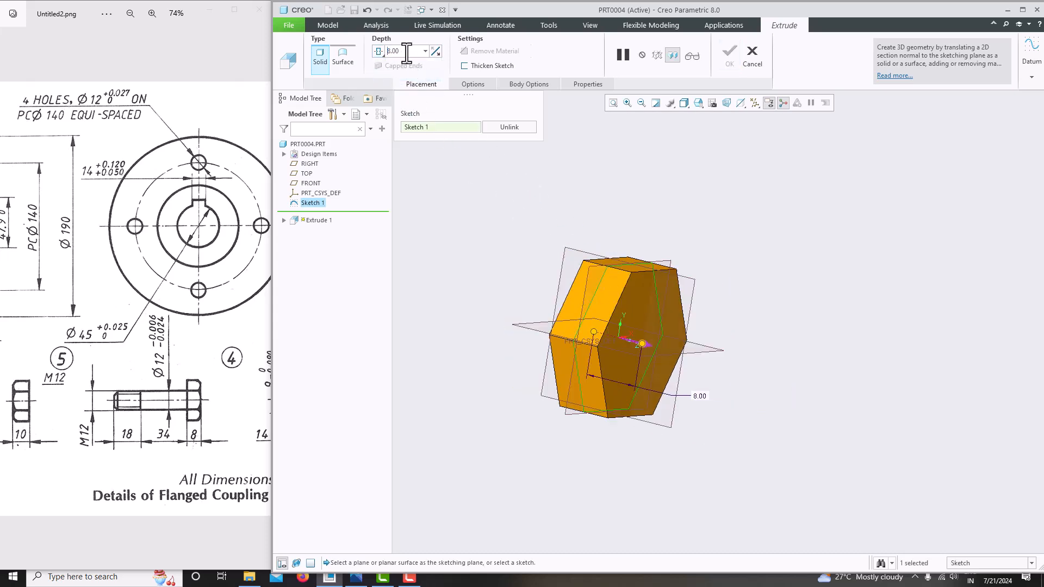
{"action": "left_click", "coordinate": [732, 63]}
Orbit the prism and select its hexagonal end face
{"action": "mouse_move", "coordinate": [722, 201]}
{"action": "middle_mouse_down"}
{"action": "mouse_move", "coordinate": [664, 172]}
{"action": "mouse_move", "coordinate": [634, 214]}
{"action": "mouse_move", "coordinate": [686, 213]}
{"action": "mouse_move", "coordinate": [684, 201]}
{"action": "middle_mouse_up"}
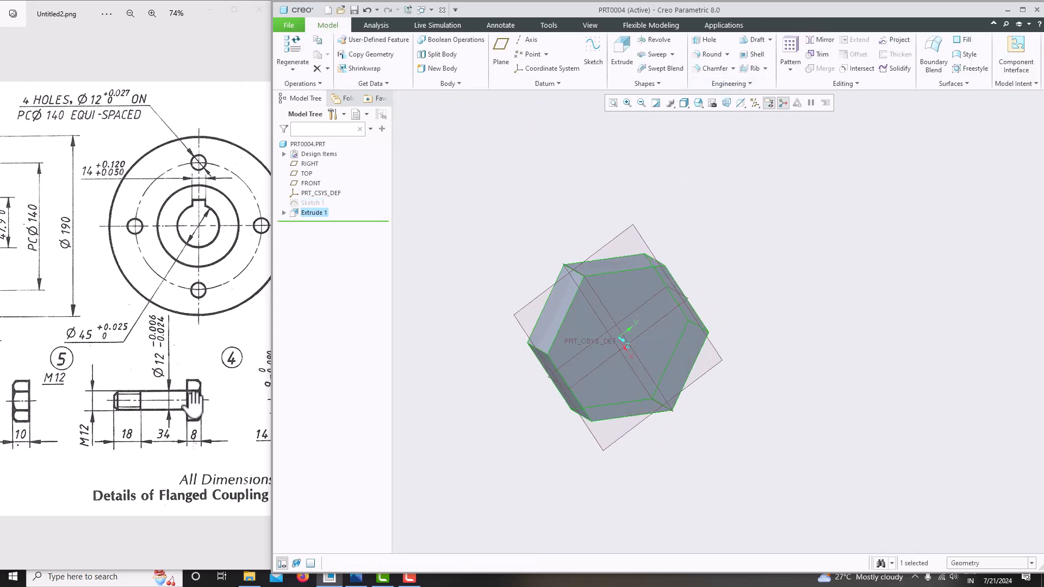
{"action": "mouse_move", "coordinate": [701, 326]}
{"action": "middle_mouse_down"}
{"action": "mouse_move", "coordinate": [642, 346]}
{"action": "mouse_move", "coordinate": [613, 339]}
{"action": "middle_mouse_up"}
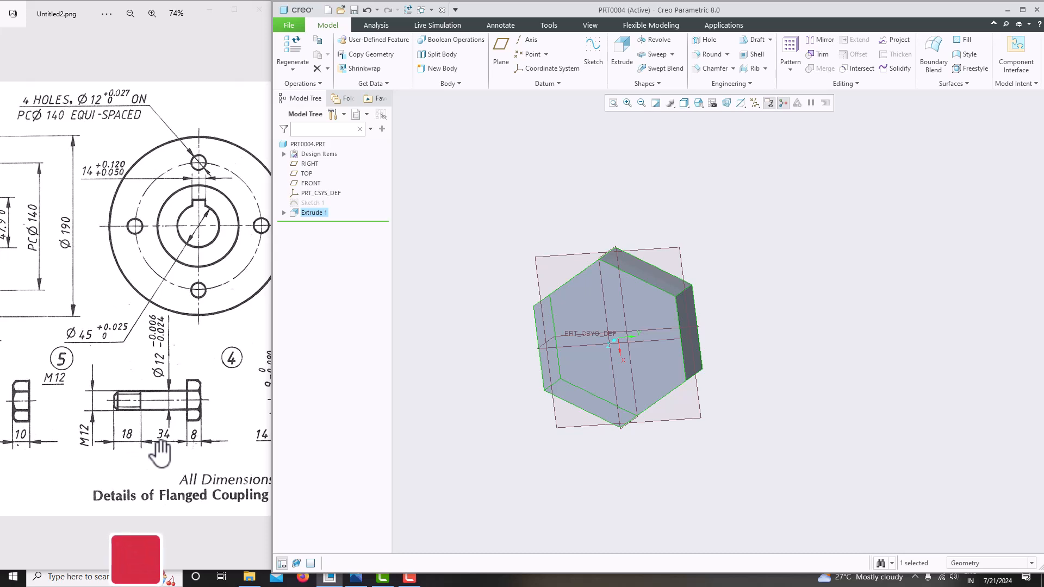
{"action": "left_click", "coordinate": [578, 311]}
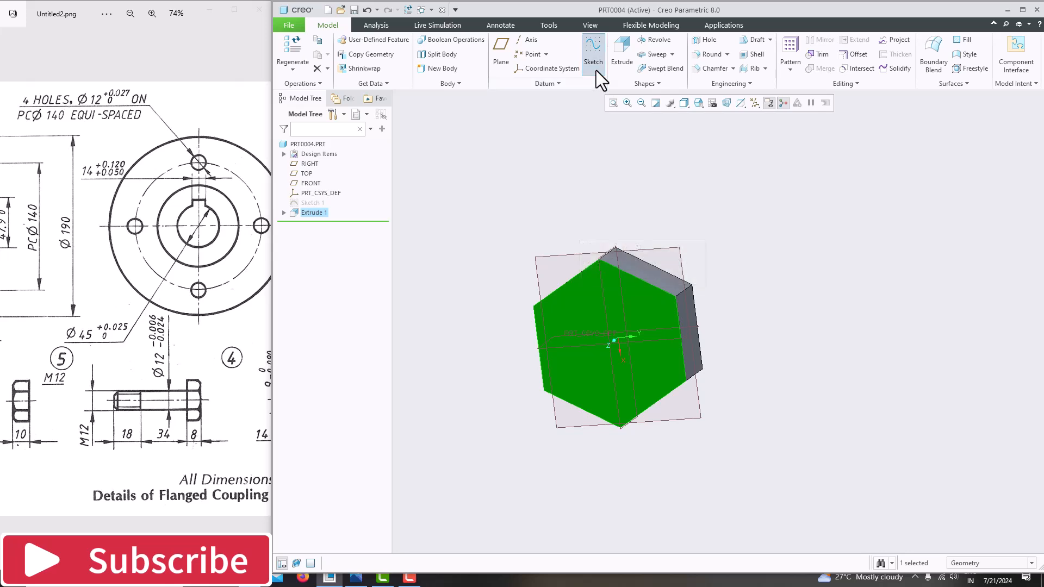
Sketch a circle centred on the origin on the prism's end face
{"action": "left_click", "coordinate": [593, 51]}
{"action": "left_click", "coordinate": [740, 104]}
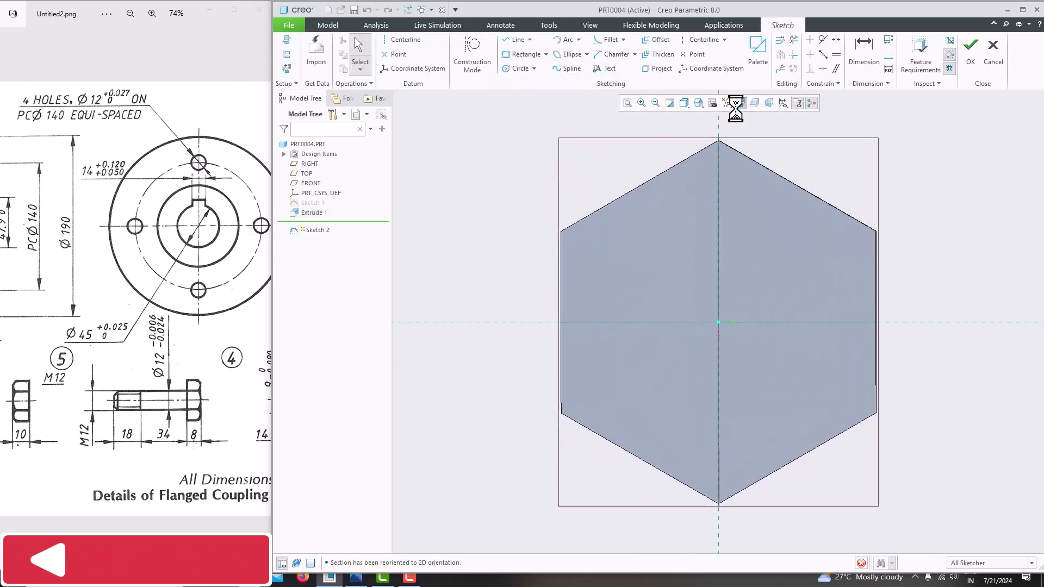
{"action": "left_click", "coordinate": [513, 72]}
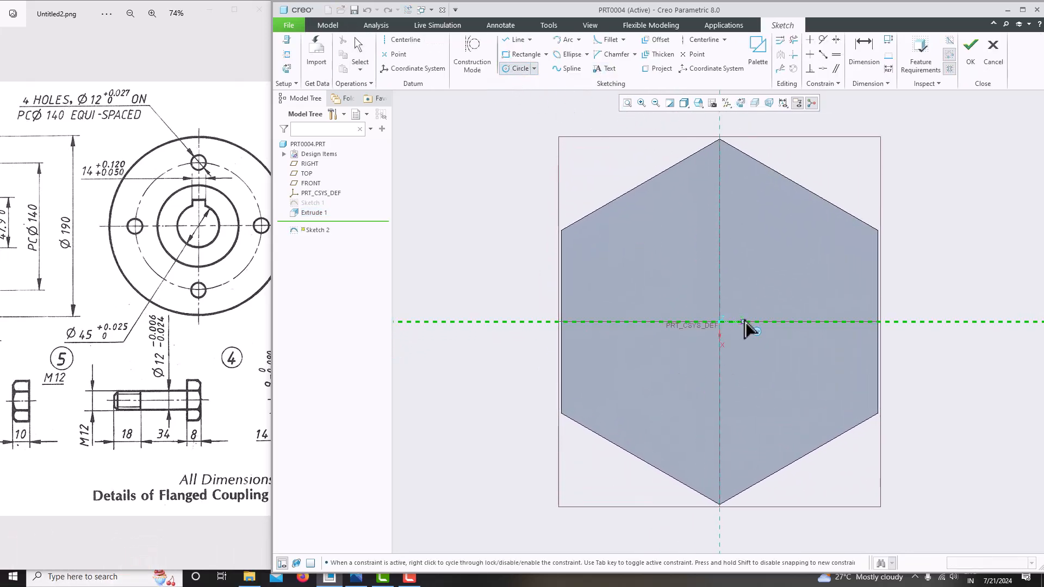
{"action": "left_click", "coordinate": [720, 322]}
{"action": "left_click", "coordinate": [684, 251]}
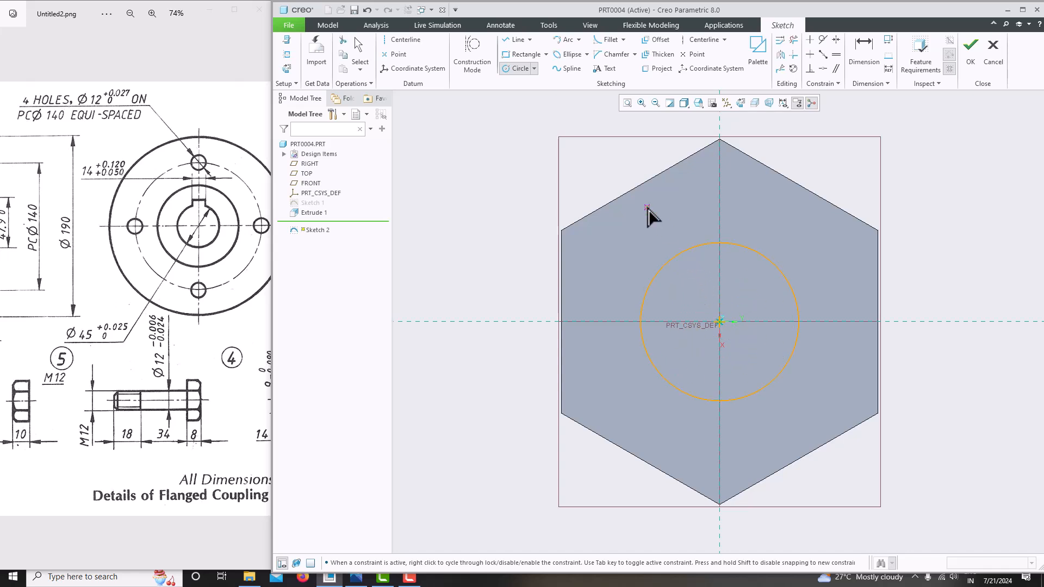
{"action": "middle_click", "coordinate": [648, 208]}
Set the circle's diameter to 12 and finish the sketch
{"action": "double_click", "coordinate": [626, 244]}
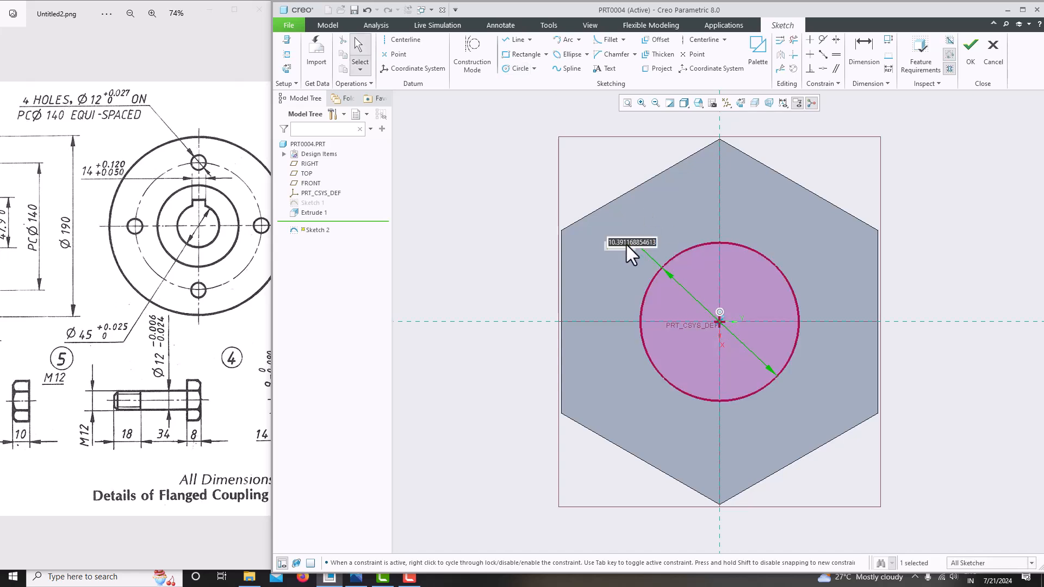
{"action": "type", "text": "12"}
{"action": "key", "text": "Return"}
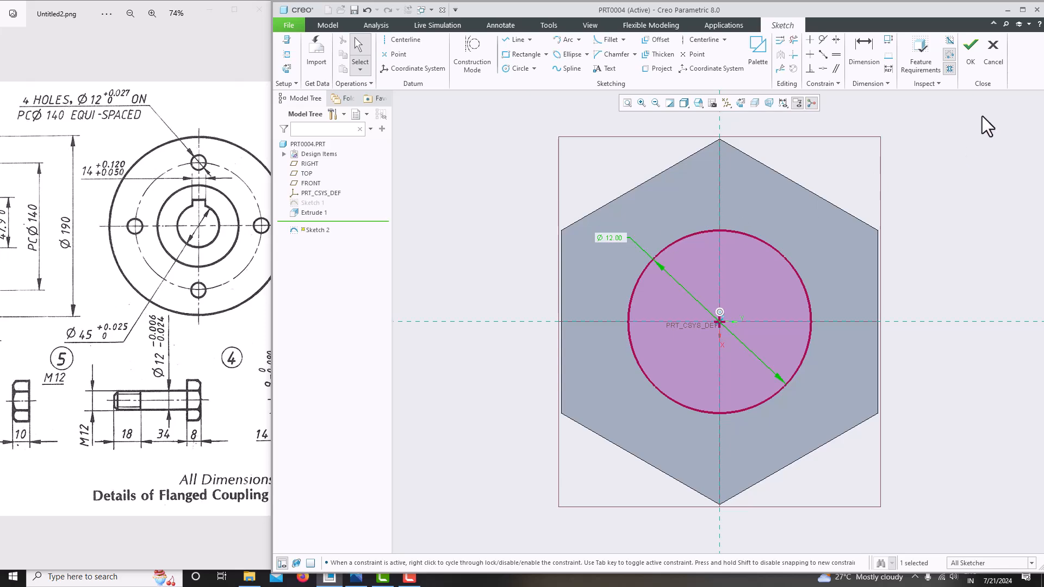
{"action": "left_click", "coordinate": [971, 55]}
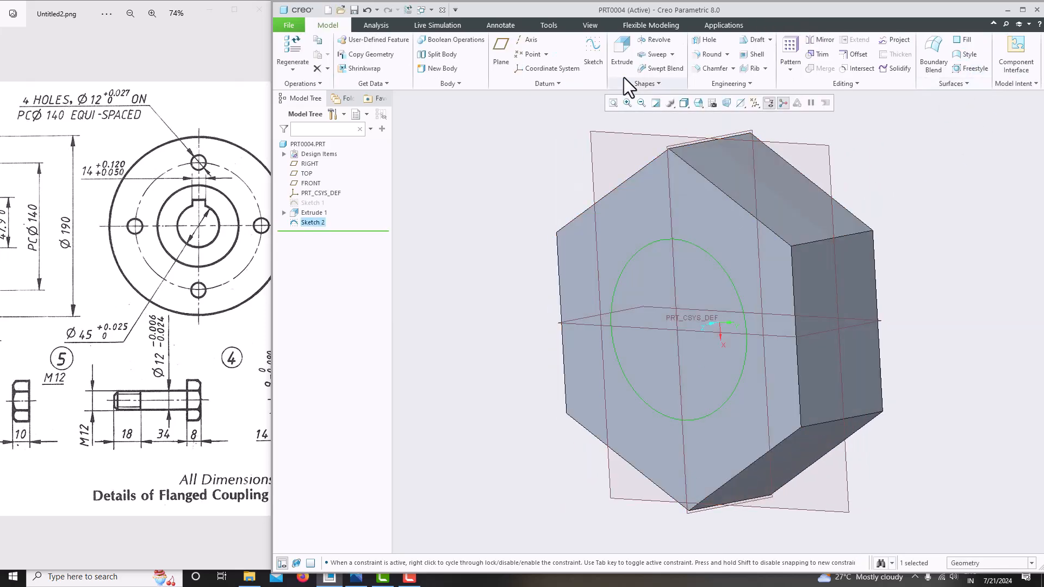
Extrude the Ø 12 circle to a depth of 18+34 (52) as Extrude 2
{"action": "left_click", "coordinate": [624, 74]}
{"action": "scroll", "coordinate": [687, 305], "scroll_direction": "down", "scroll_amount": 3}
{"action": "left_click", "coordinate": [409, 54]}
{"action": "type", "text": "18+34"}
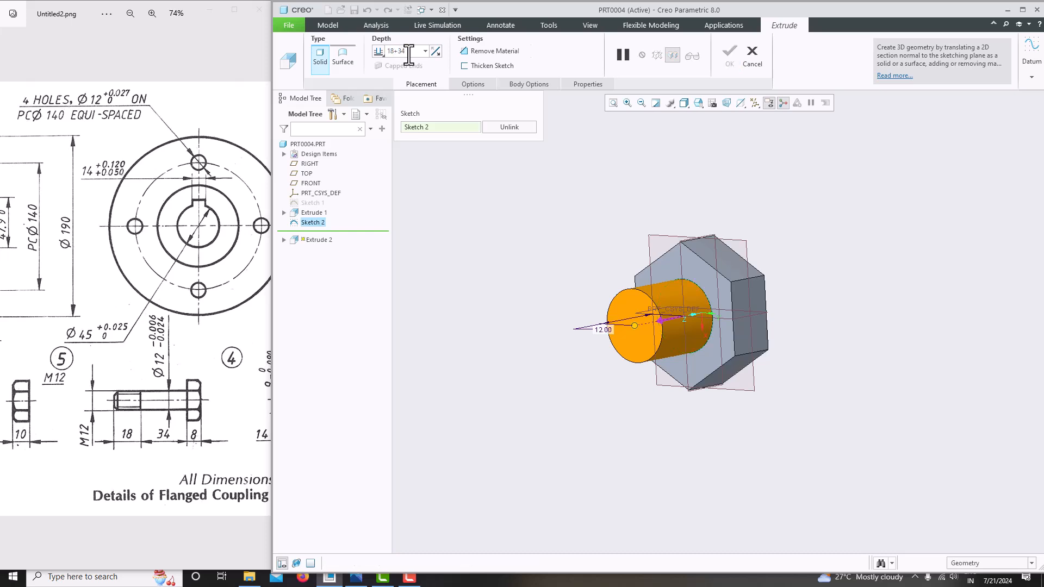
{"action": "key", "text": "Return"}
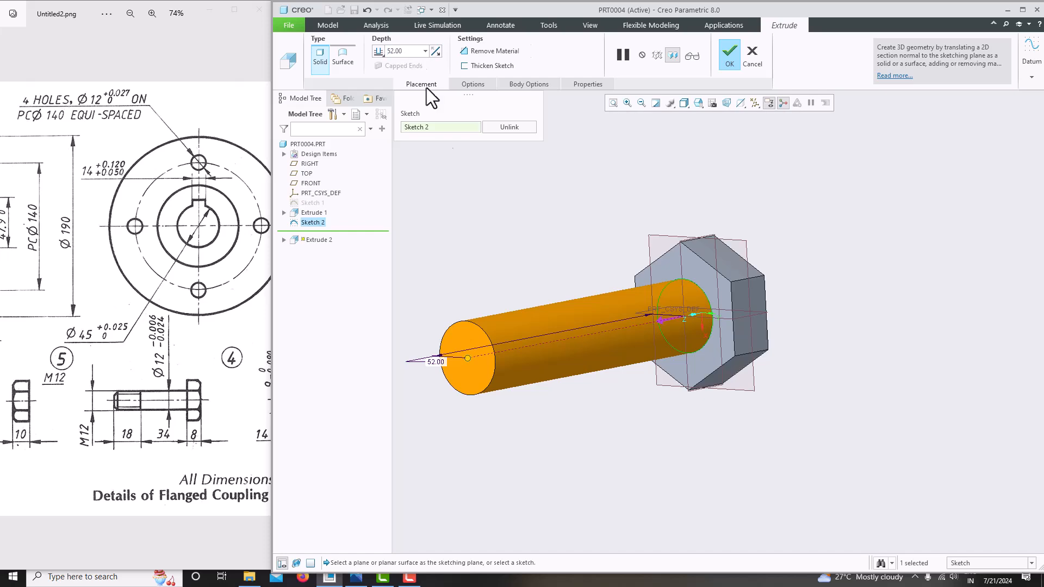
{"action": "scroll", "coordinate": [625, 307], "scroll_direction": "down", "scroll_amount": 4}
{"action": "scroll", "coordinate": [89, 451], "scroll_direction": "up", "scroll_amount": 2}
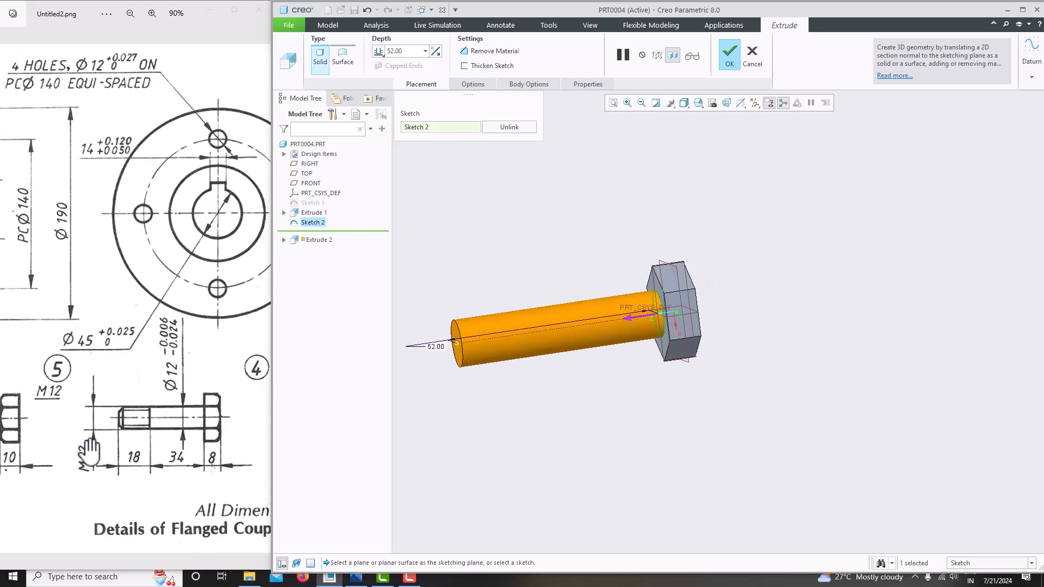
{"action": "left_click", "coordinate": [730, 55]}
Orbit and zoom around the bolt, and pan the reference drawing to the bolt detail
{"action": "middle_click_drag", "start_coordinate": [721, 229], "coordinate": [651, 338]}
{"action": "scroll", "coordinate": [651, 338], "scroll_direction": "up", "scroll_amount": 3}
{"action": "scroll", "coordinate": [562, 334], "scroll_direction": "down", "scroll_amount": 3}
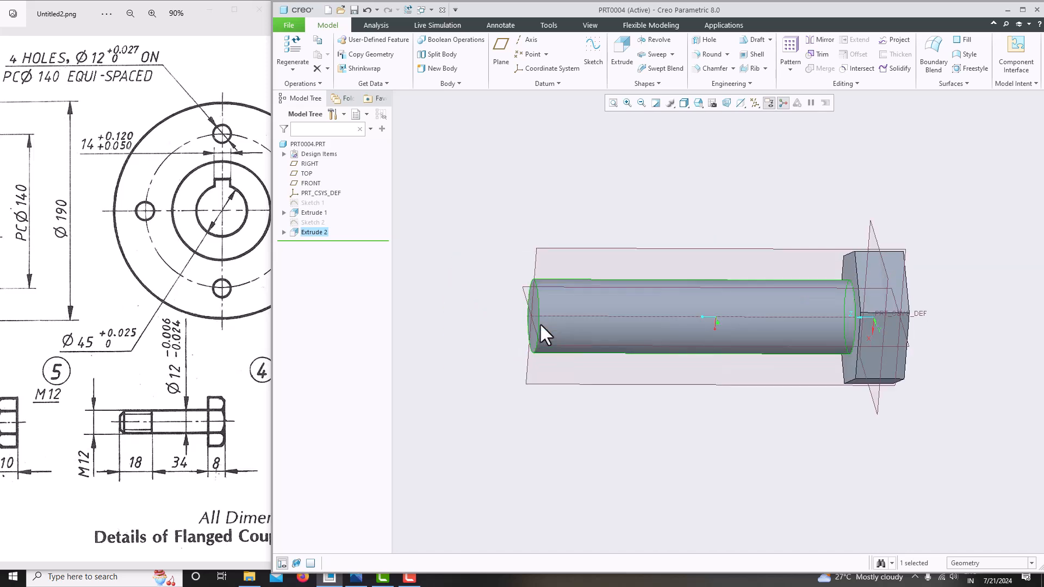
{"action": "scroll", "coordinate": [522, 298], "scroll_direction": "up", "scroll_amount": 3}
{"action": "scroll", "coordinate": [537, 309], "scroll_direction": "down", "scroll_amount": 3}
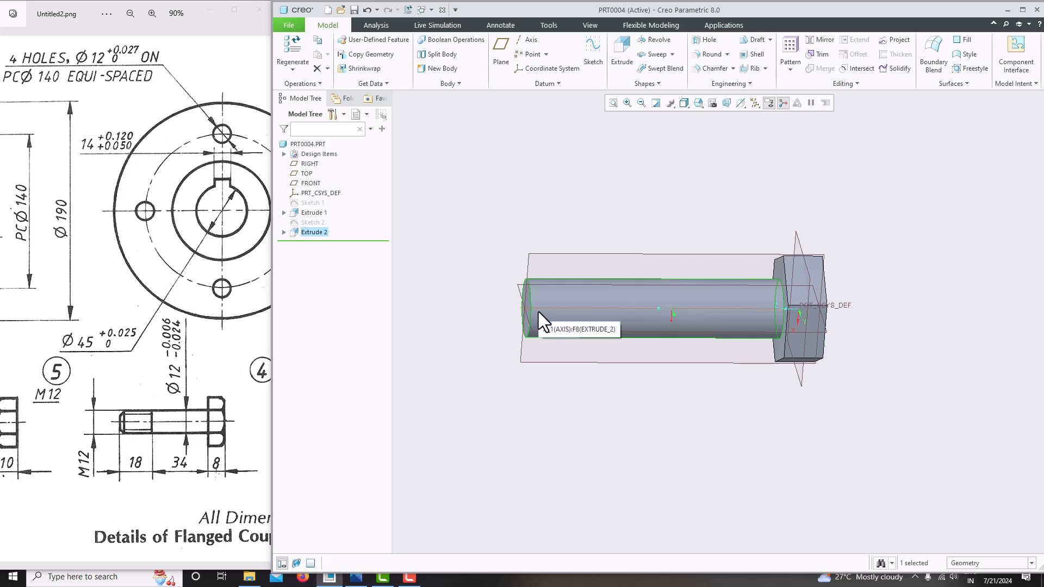
{"action": "scroll", "coordinate": [539, 346], "scroll_direction": "down", "scroll_amount": 2}
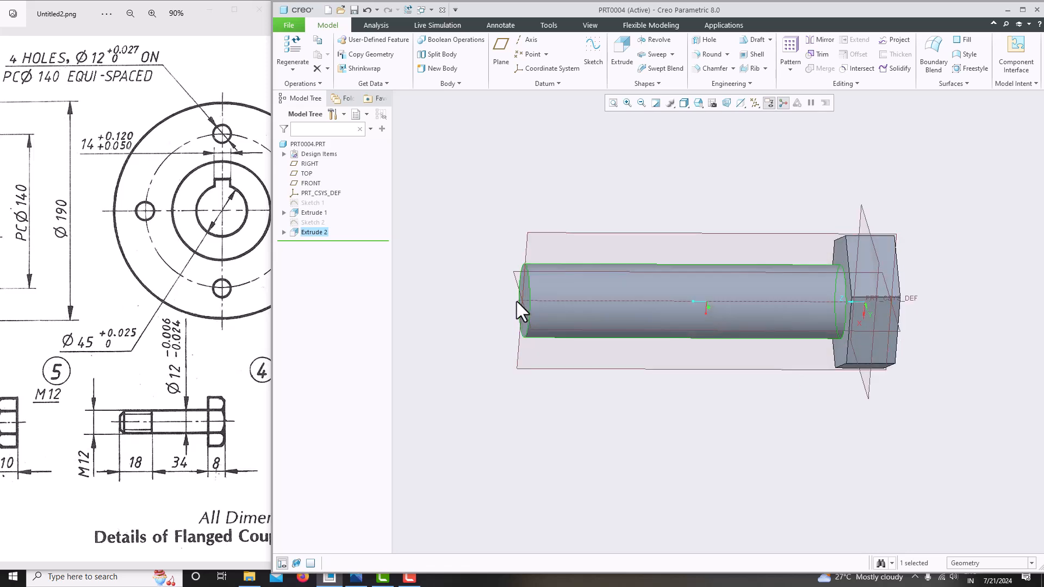
{"action": "scroll", "coordinate": [529, 291], "scroll_direction": "up", "scroll_amount": 2}
{"action": "middle_click_drag", "start_coordinate": [529, 291], "coordinate": [584, 284]}
{"action": "scroll", "coordinate": [519, 294], "scroll_direction": "down", "scroll_amount": 2}
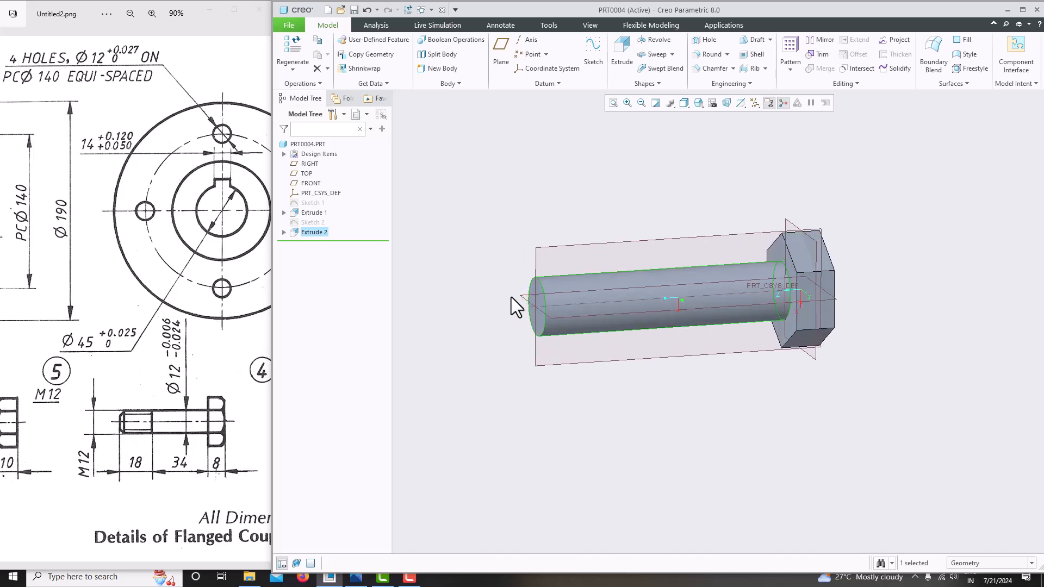
{"action": "mouse_move", "coordinate": [112, 426]}
{"action": "left_mouse_down"}
{"action": "mouse_move", "coordinate": [179, 383]}
{"action": "mouse_move", "coordinate": [159, 373]}
{"action": "left_mouse_up"}
{"action": "scroll", "coordinate": [158, 373], "scroll_direction": "down", "scroll_amount": 2}
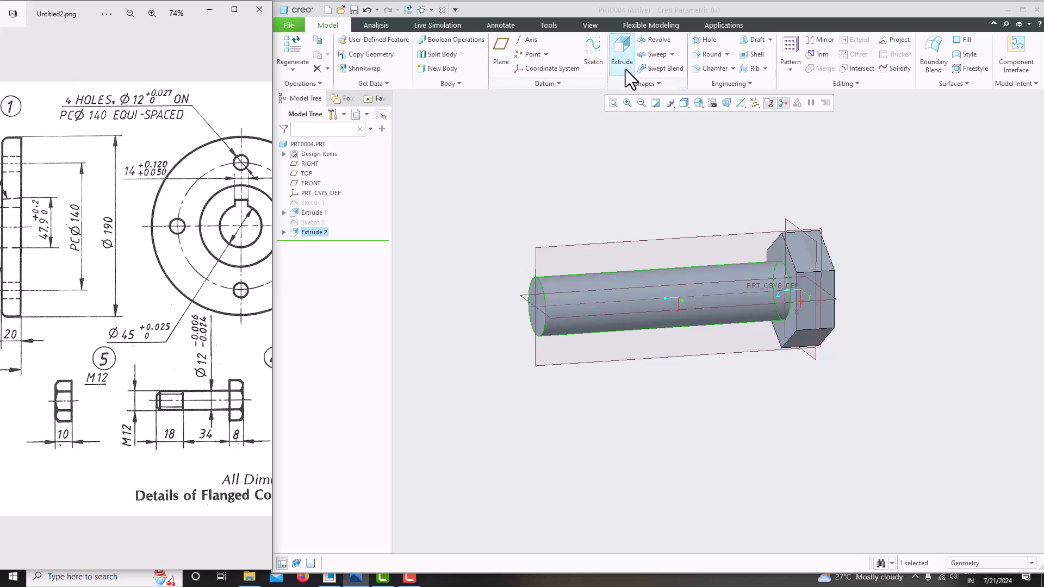
Chamfer the shank's free end edge with a 45 x D scheme, D = 1.00
{"action": "left_click", "coordinate": [702, 69]}
{"action": "scroll", "coordinate": [552, 322], "scroll_direction": "down", "scroll_amount": 4}
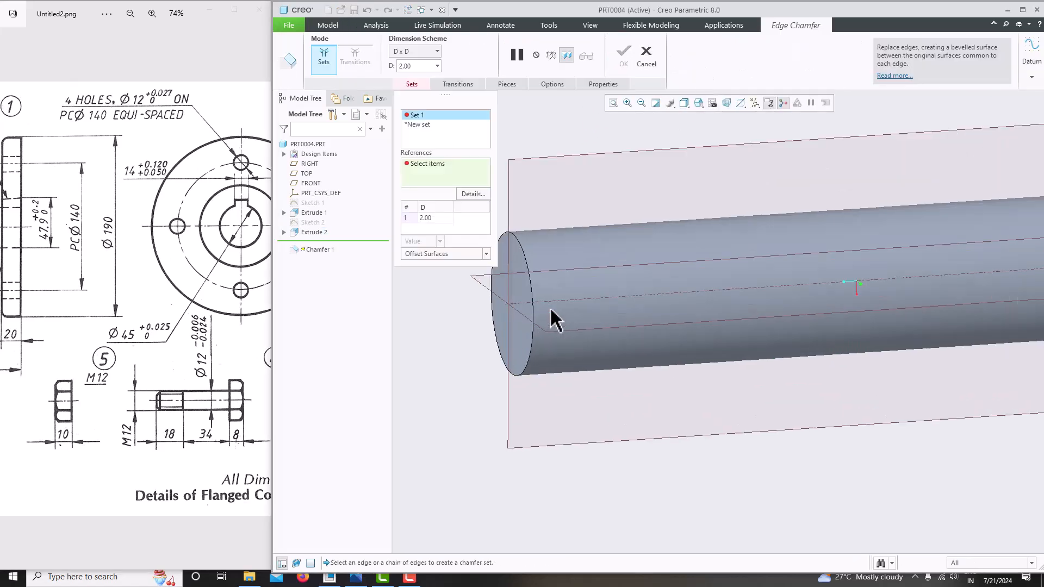
{"action": "left_click", "coordinate": [530, 280]}
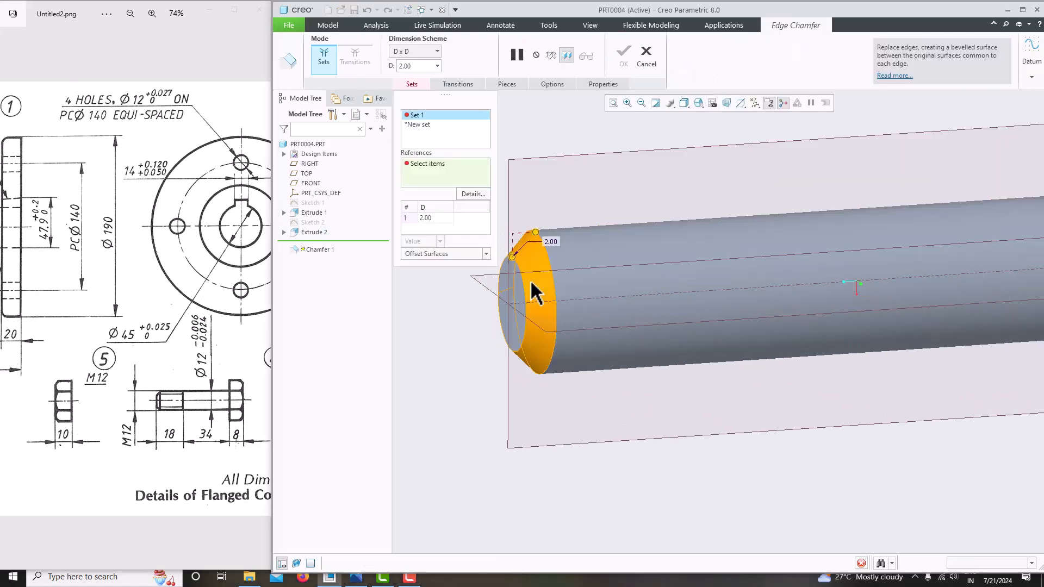
{"action": "left_click", "coordinate": [410, 54]}
{"action": "left_click", "coordinate": [409, 93]}
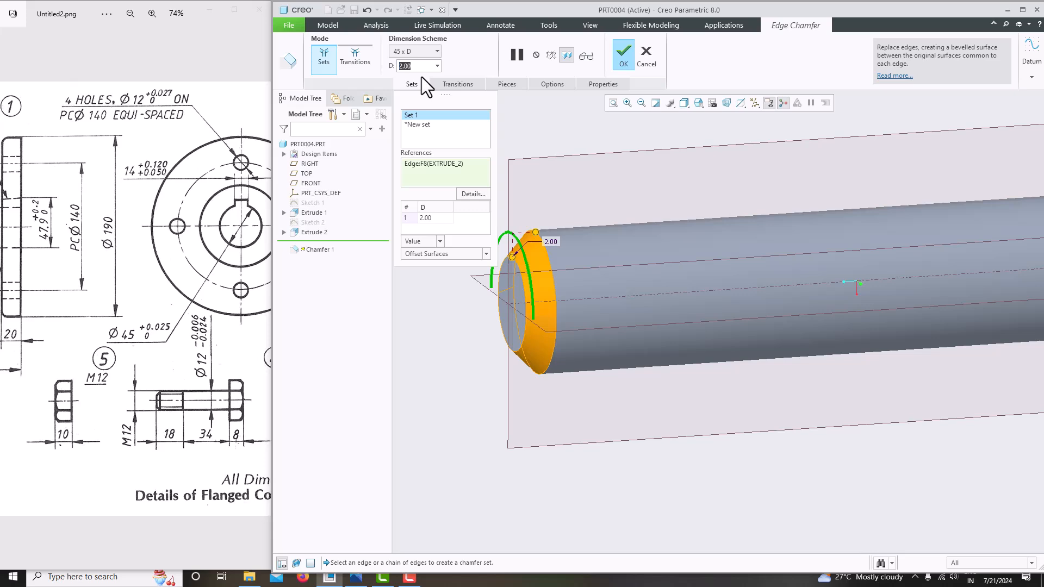
{"action": "type", "text": "1"}
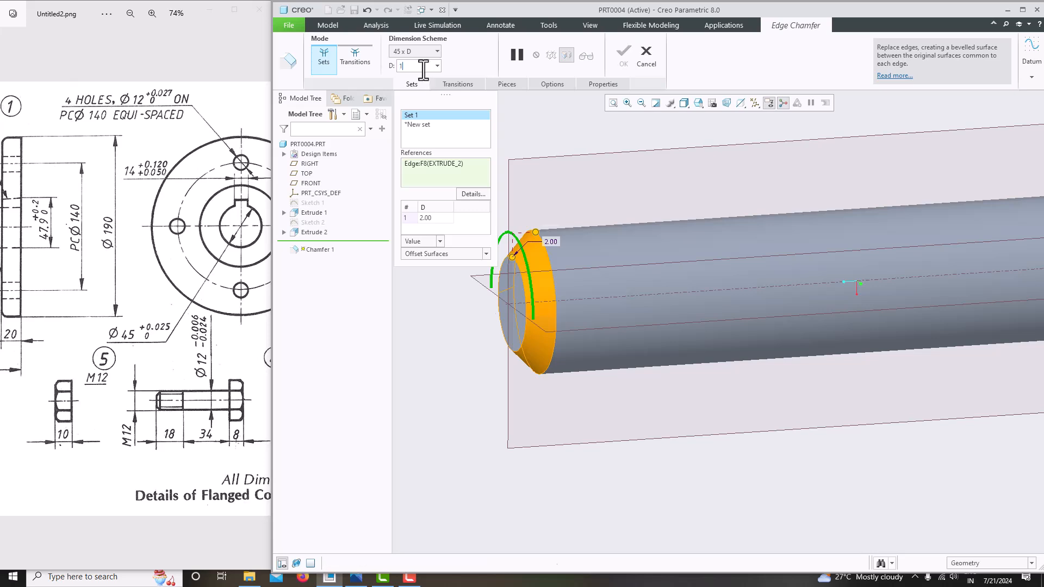
{"action": "key", "text": "Return"}
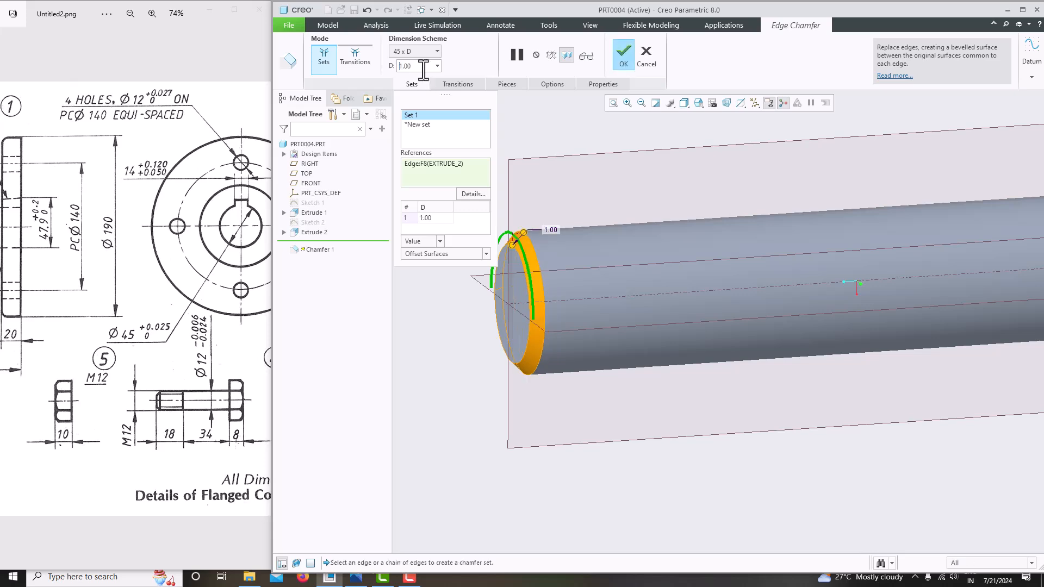
{"action": "middle_click", "coordinate": [604, 128]}
{"action": "scroll", "coordinate": [597, 211], "scroll_direction": "up", "scroll_amount": 5}
{"action": "middle_click_drag", "start_coordinate": [598, 215], "coordinate": [621, 233]}
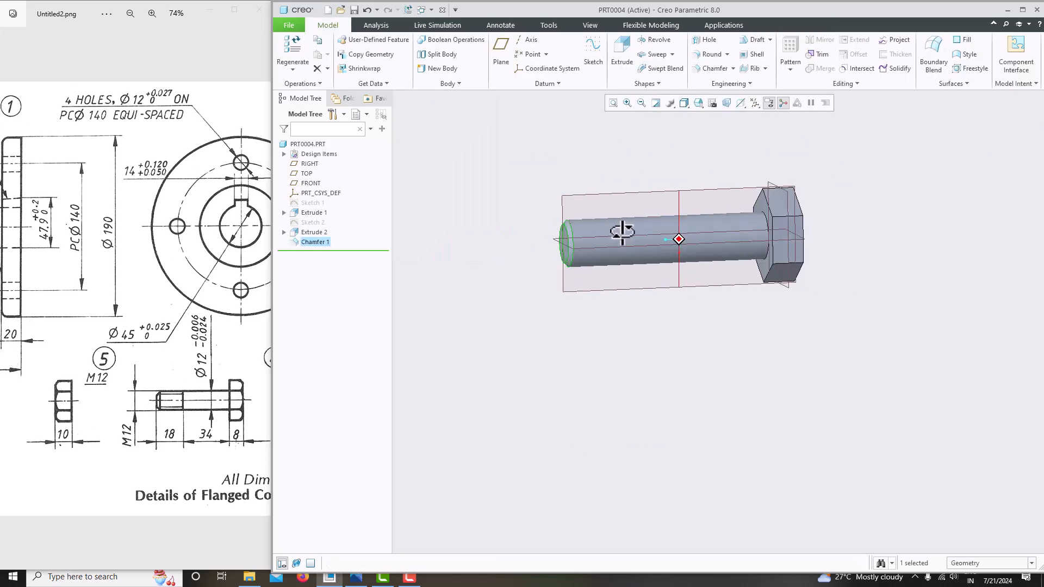
{"action": "scroll", "coordinate": [583, 245], "scroll_direction": "down", "scroll_amount": 1}
{"action": "mouse_move", "coordinate": [150, 410]}
{"action": "left_mouse_down"}
{"action": "mouse_move", "coordinate": [101, 410]}
{"action": "mouse_move", "coordinate": [122, 412]}
{"action": "left_mouse_up"}
{"action": "scroll", "coordinate": [102, 409], "scroll_direction": "down", "scroll_amount": 2}
{"action": "middle_click_drag", "start_coordinate": [857, 281], "coordinate": [843, 274]}
{"action": "scroll", "coordinate": [192, 398], "scroll_direction": "up", "scroll_amount": 6}
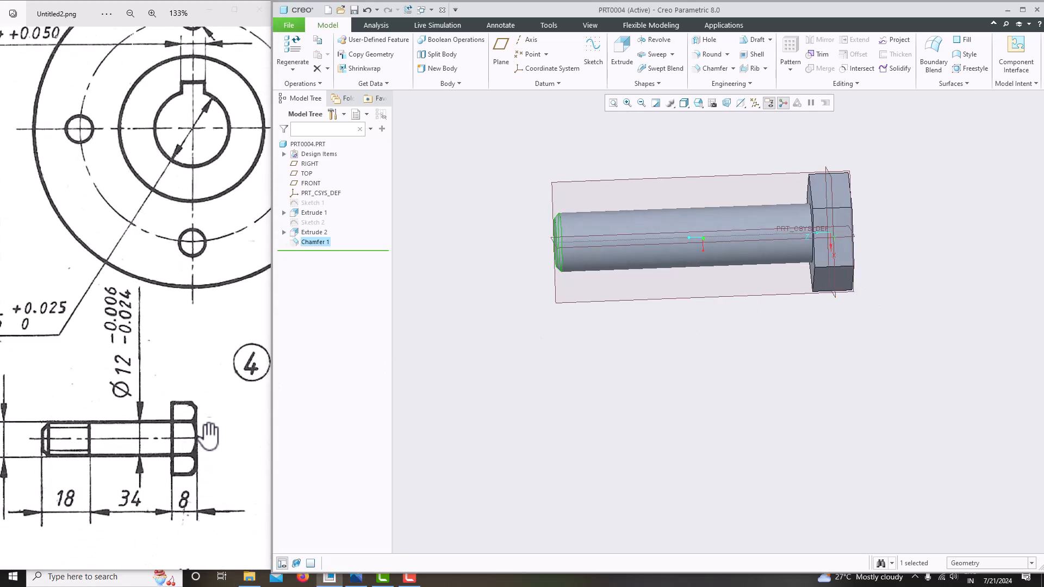
{"action": "mouse_move", "coordinate": [755, 321]}
{"action": "middle_mouse_down"}
{"action": "mouse_move", "coordinate": [671, 312]}
{"action": "mouse_move", "coordinate": [589, 326]}
{"action": "mouse_move", "coordinate": [566, 267]}
{"action": "mouse_move", "coordinate": [611, 249]}
{"action": "middle_mouse_up"}
{"action": "scroll", "coordinate": [608, 202], "scroll_direction": "down", "scroll_amount": 5}
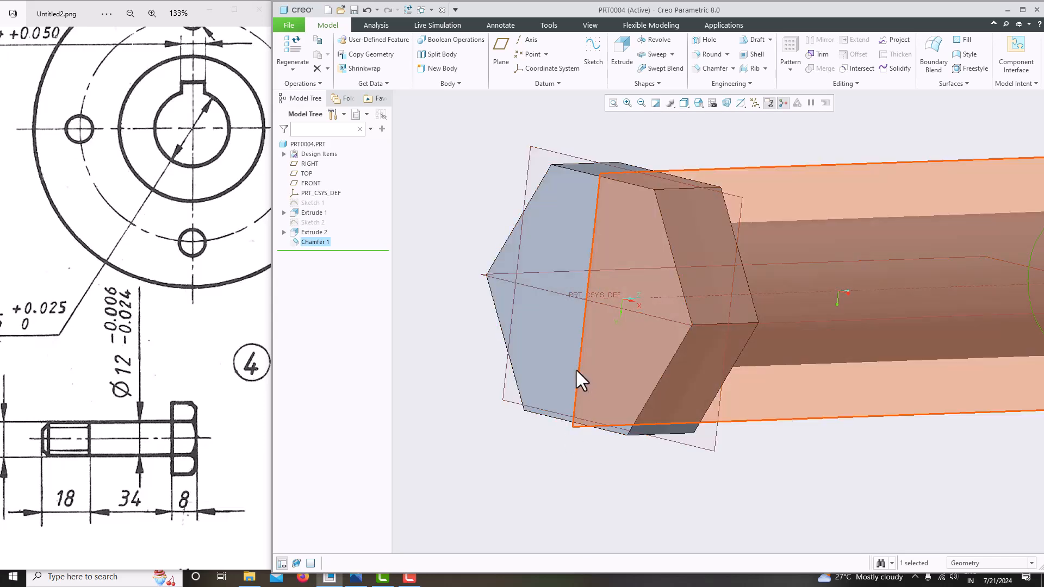
Start a section-view sketch on the RIGHT plane, referencing the head's left and top edges
{"action": "left_click", "coordinate": [577, 372]}
{"action": "left_click", "coordinate": [593, 54]}
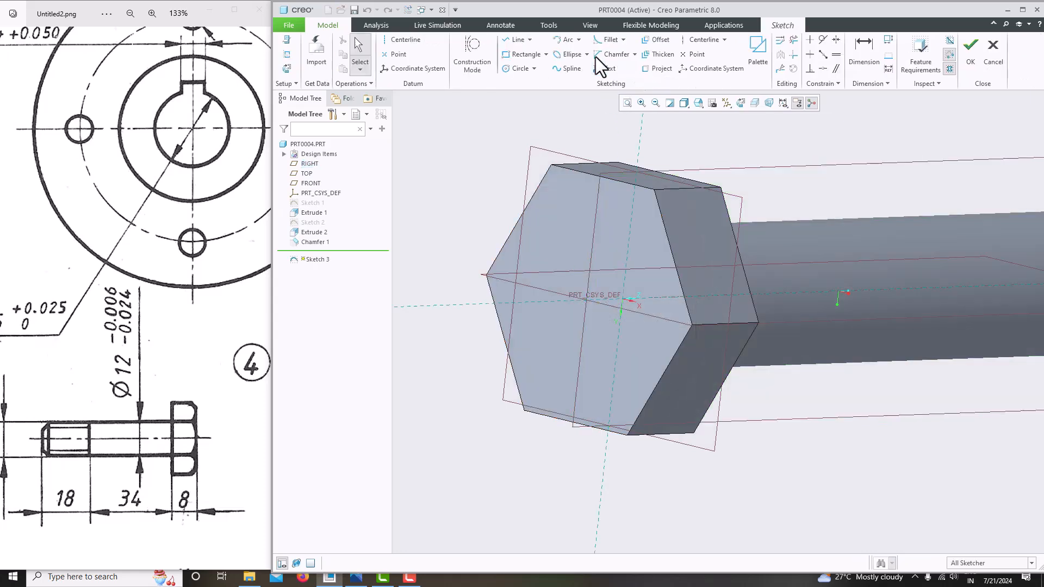
{"action": "left_click", "coordinate": [740, 103]}
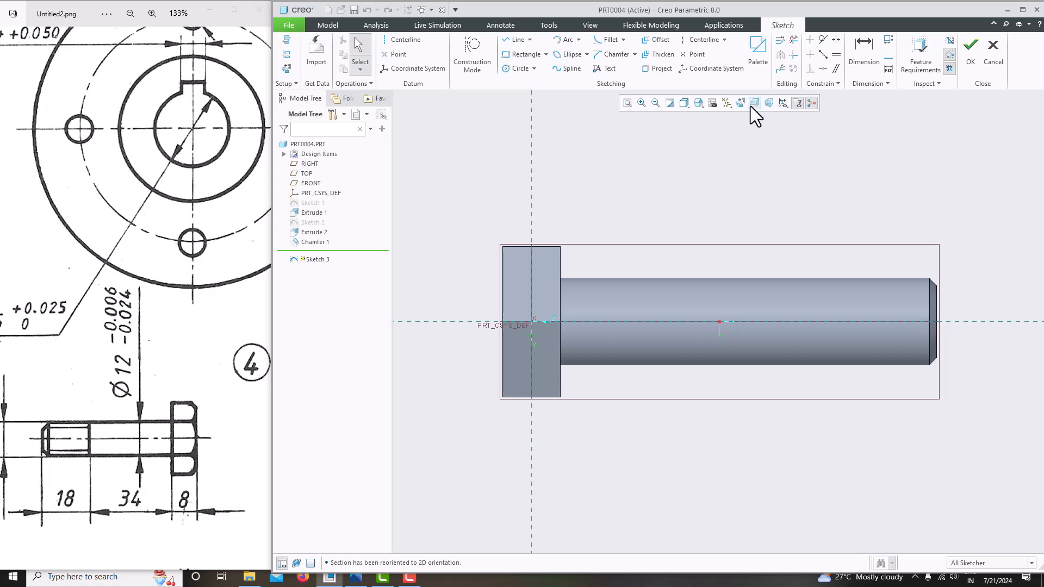
{"action": "left_click", "coordinate": [751, 106]}
{"action": "scroll", "coordinate": [498, 266], "scroll_direction": "down", "scroll_amount": 5}
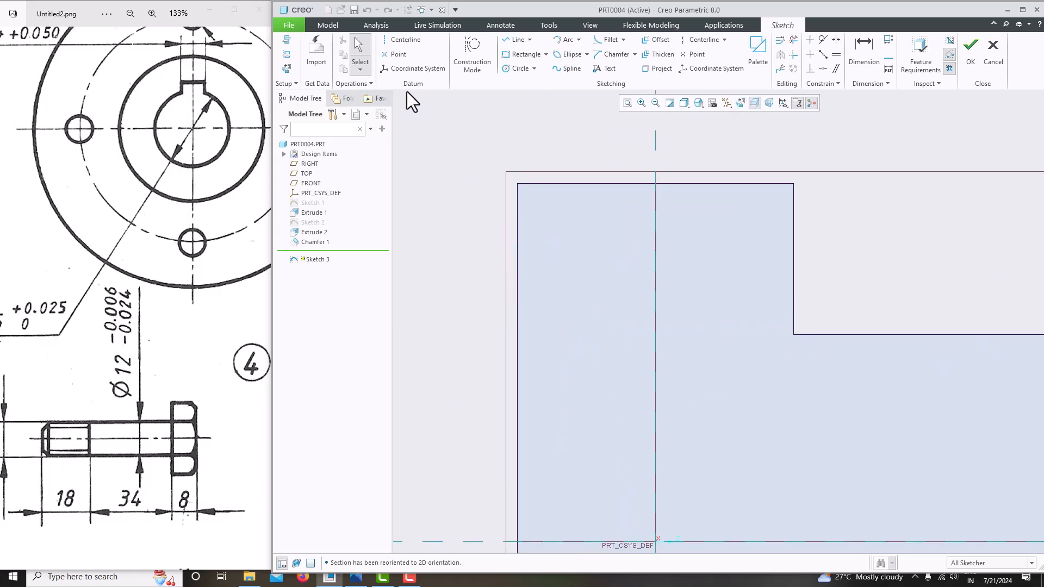
{"action": "scroll", "coordinate": [540, 224], "scroll_direction": "up", "scroll_amount": 4}
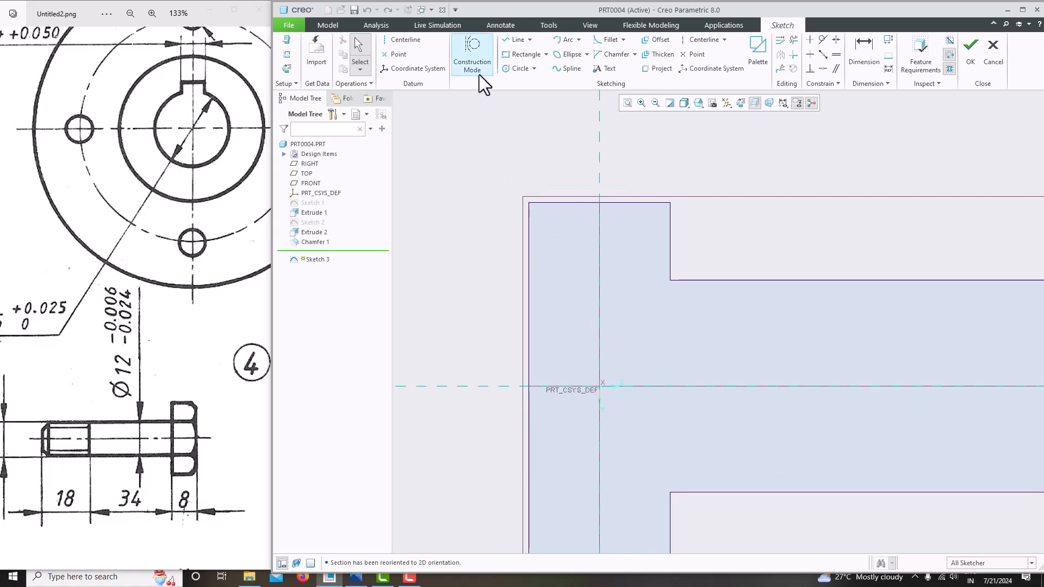
{"action": "left_click", "coordinate": [286, 55]}
{"action": "left_click", "coordinate": [529, 242]}
{"action": "left_click", "coordinate": [549, 202]}
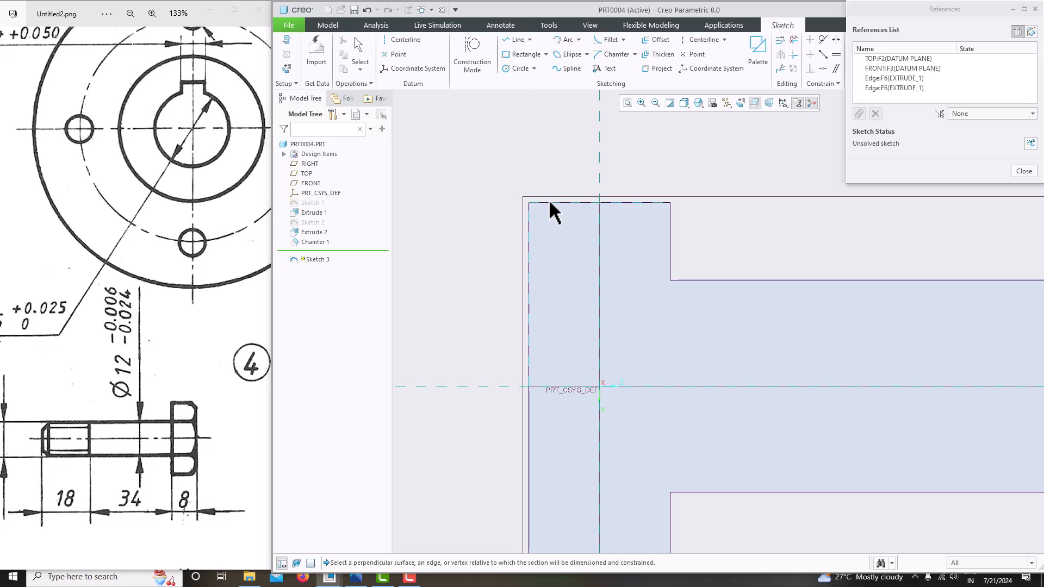
{"action": "left_click", "coordinate": [1024, 170]}
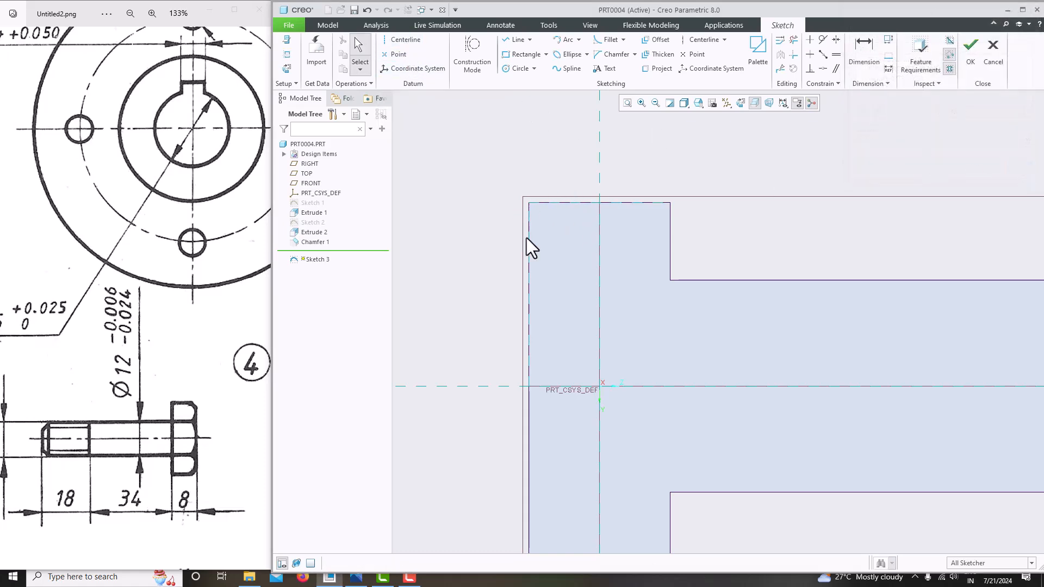
Draw a horizontal centerline and a closed right triangle at the head's top-left corner
{"action": "left_click", "coordinate": [404, 42]}
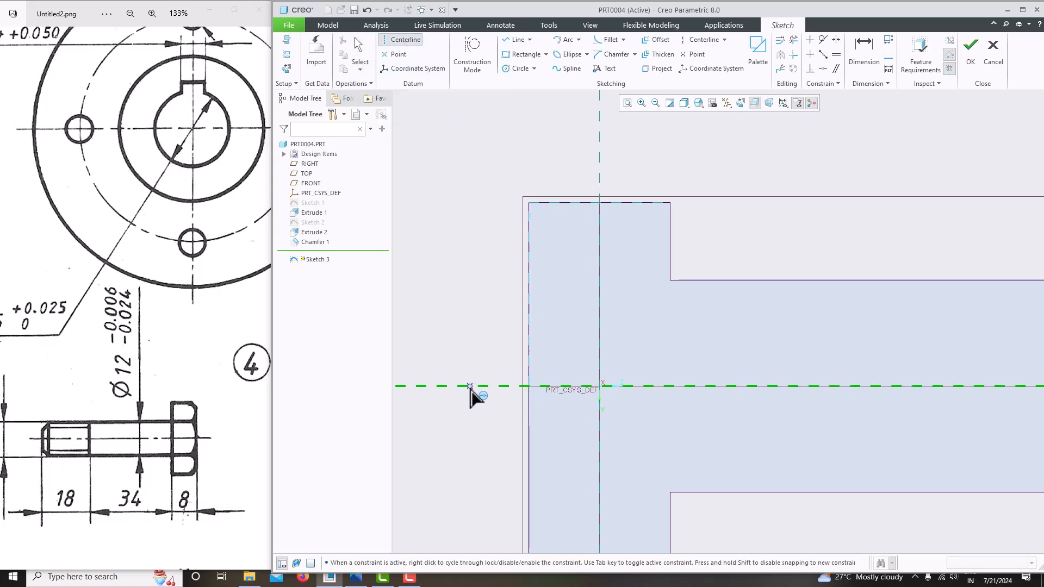
{"action": "left_click", "coordinate": [559, 386]}
{"action": "middle_click", "coordinate": [729, 280]}
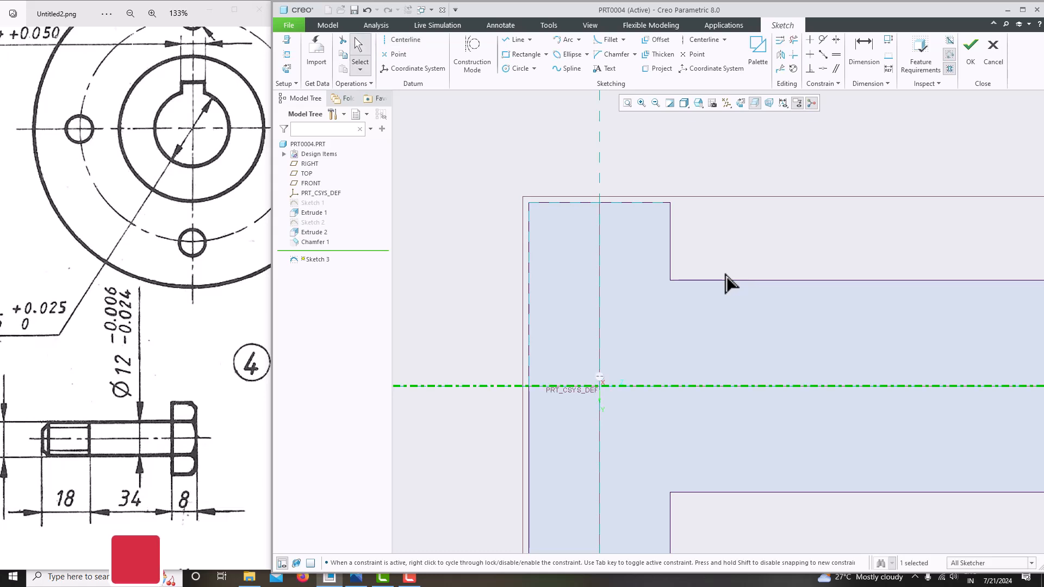
{"action": "left_click", "coordinate": [516, 40]}
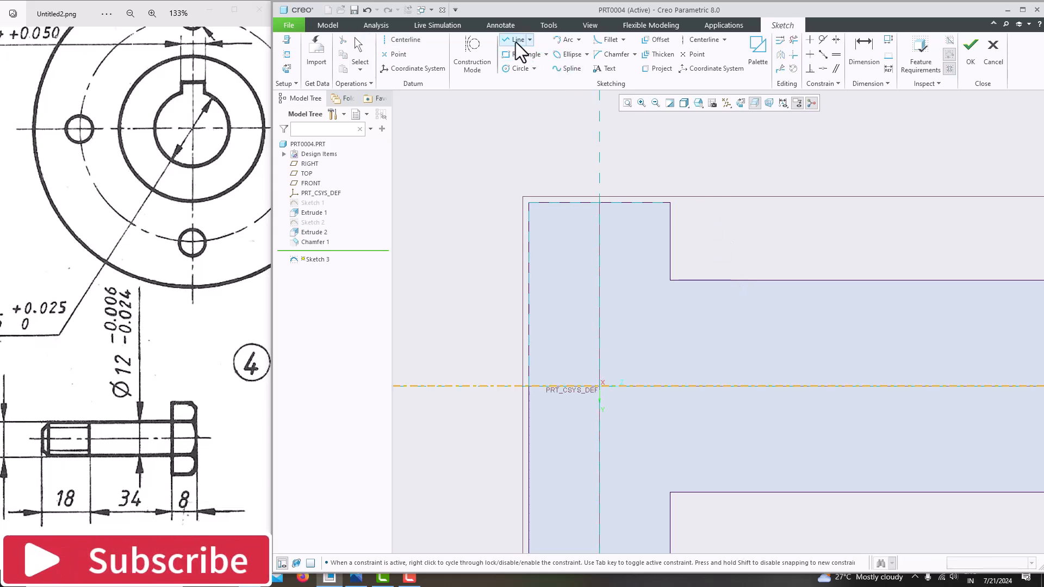
{"action": "left_click", "coordinate": [529, 202]}
{"action": "left_click", "coordinate": [529, 147]}
{"action": "left_click", "coordinate": [584, 147]}
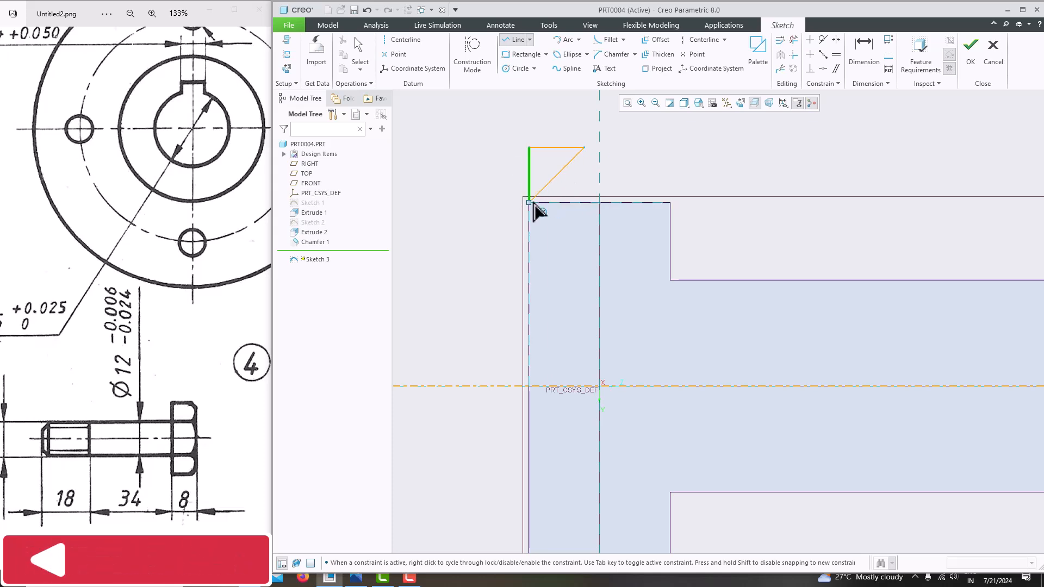
{"action": "left_click", "coordinate": [529, 202]}
{"action": "middle_click", "coordinate": [504, 175]}
{"action": "middle_click", "coordinate": [504, 175]}
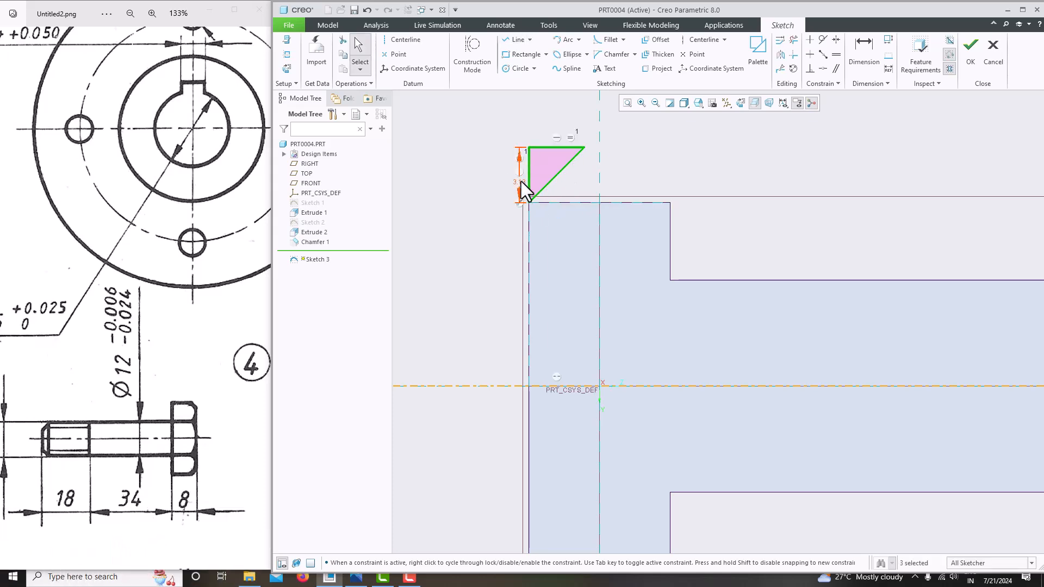
Set the triangle's side dimension to 5, then reduce it to 3, and finish the sketch
{"action": "double_click", "coordinate": [521, 181]}
{"action": "type", "text": "5"}
{"action": "key", "text": "Return"}
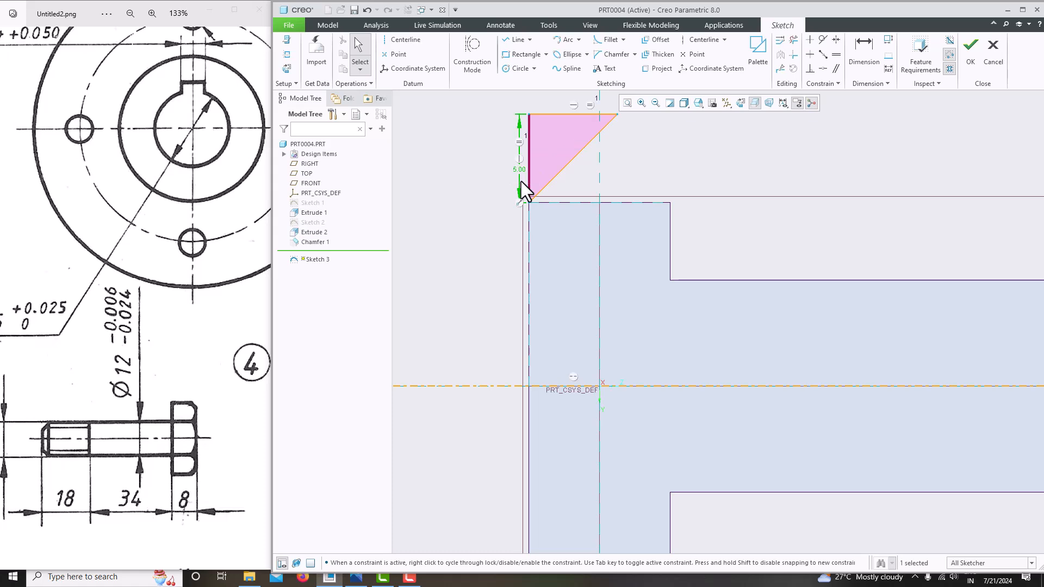
{"action": "scroll", "coordinate": [598, 244], "scroll_direction": "down", "scroll_amount": 2}
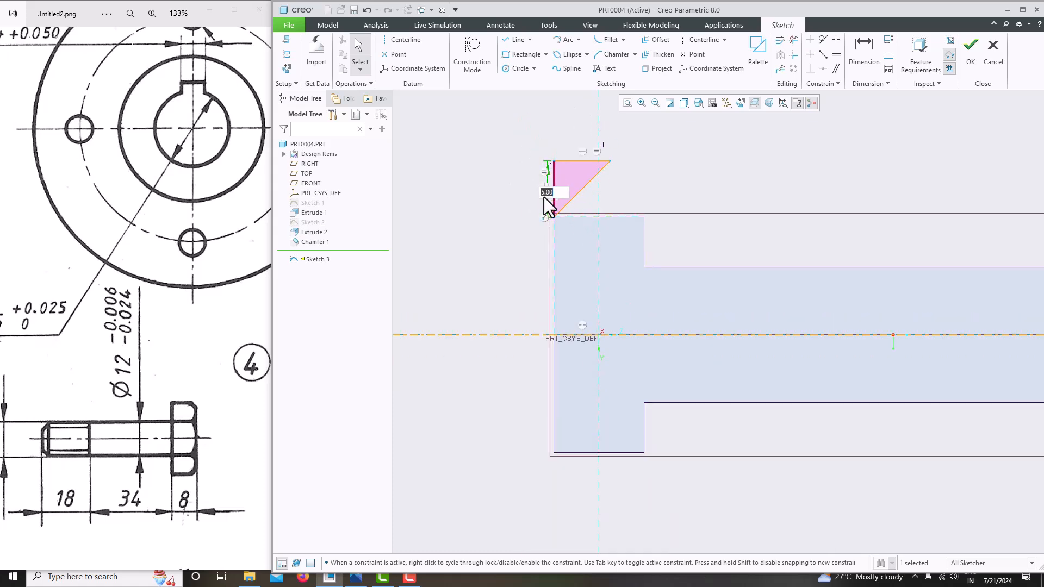
{"action": "type", "text": "3"}
{"action": "key", "text": "Return"}
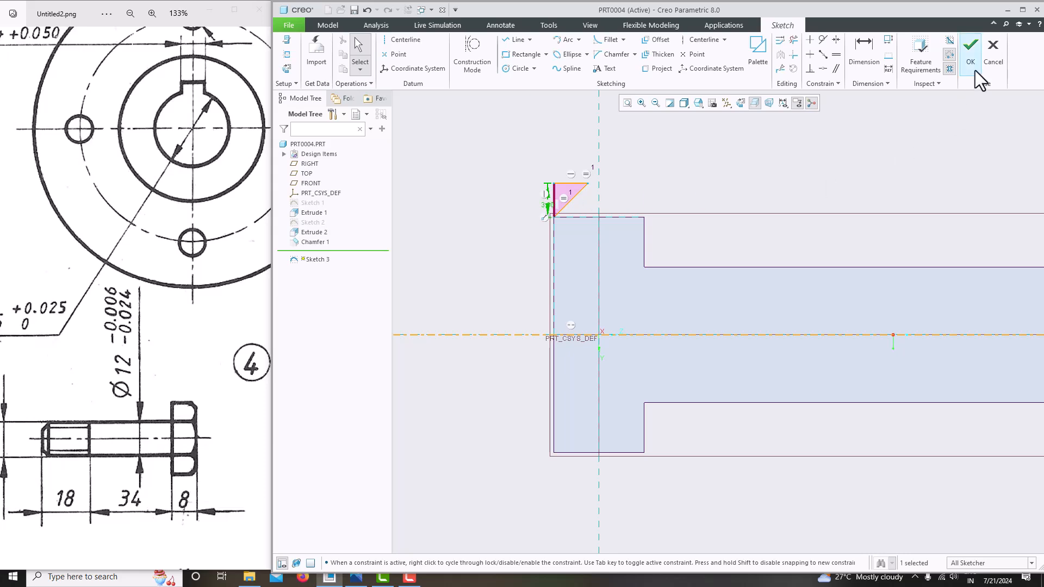
{"action": "left_click", "coordinate": [973, 70]}
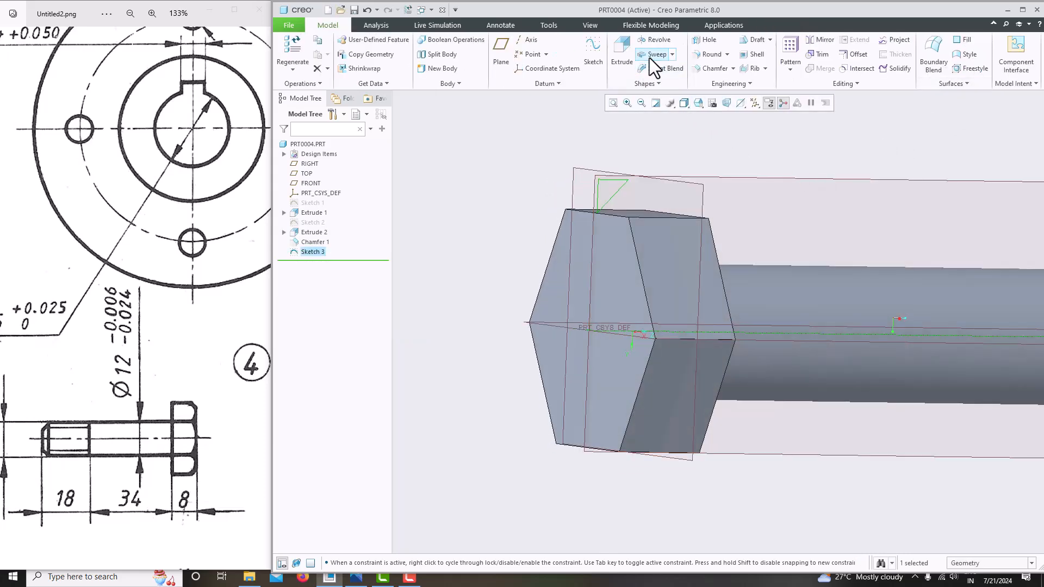
Revolve the triangle 360° as a material-removing cut to bevel the hex head
{"action": "left_click", "coordinate": [656, 40]}
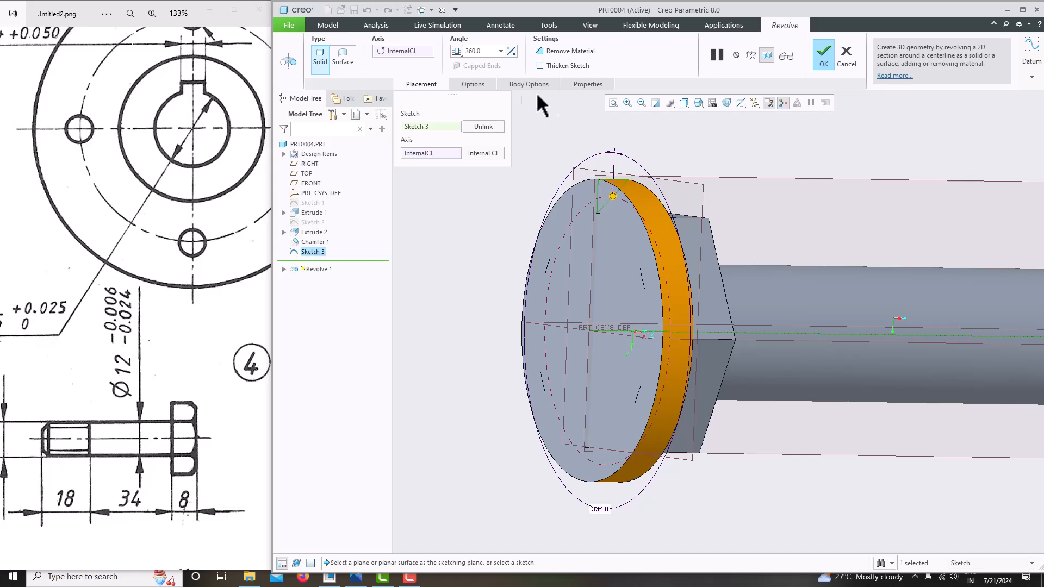
{"action": "left_click", "coordinate": [547, 52]}
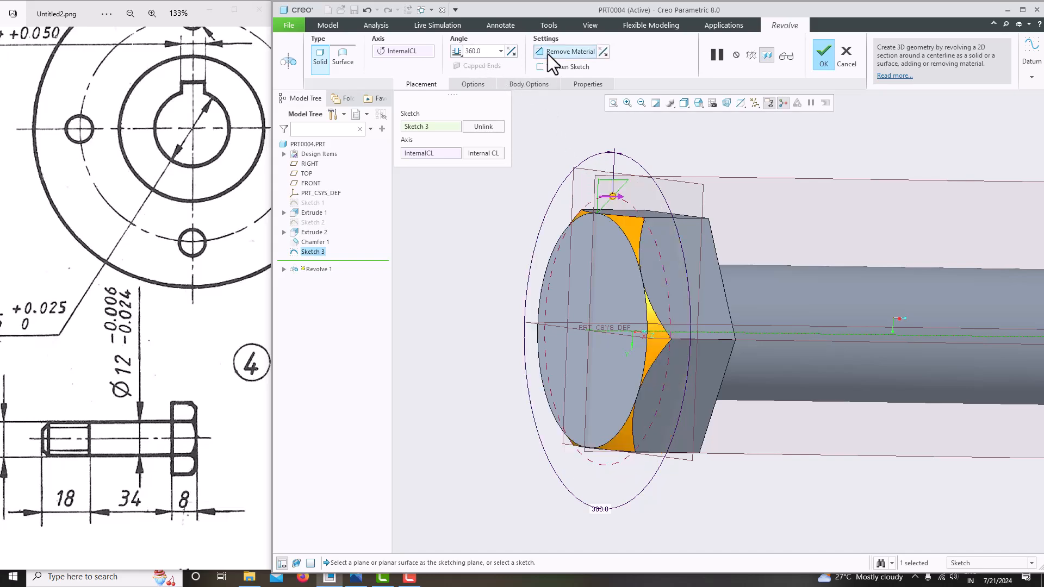
{"action": "middle_click_drag", "start_coordinate": [693, 211], "coordinate": [855, 283]}
{"action": "scroll", "coordinate": [732, 319], "scroll_direction": "down", "scroll_amount": 5}
{"action": "scroll", "coordinate": [795, 299], "scroll_direction": "up", "scroll_amount": 5}
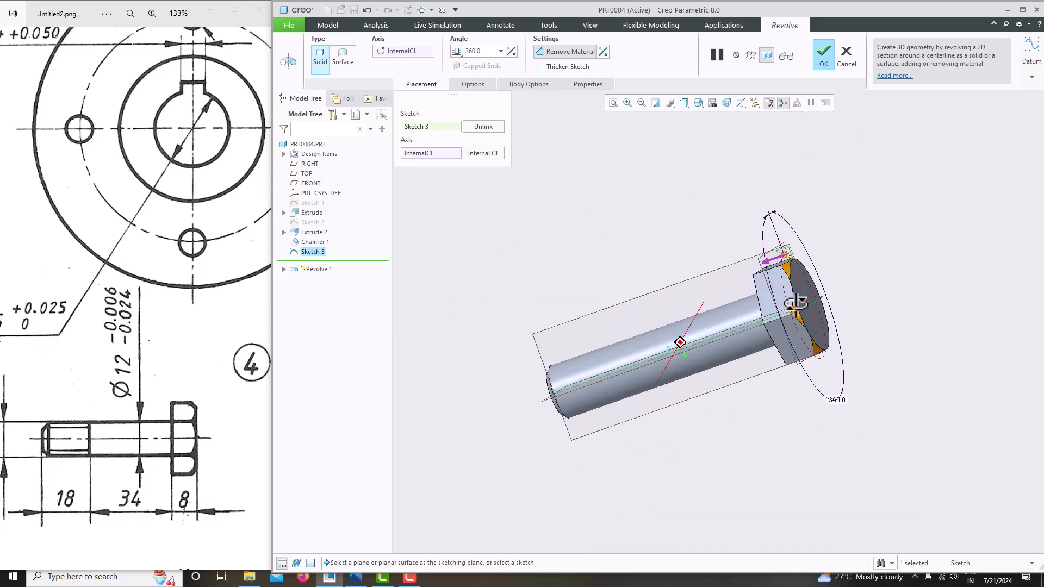
{"action": "scroll", "coordinate": [764, 299], "scroll_direction": "down", "scroll_amount": 3}
{"action": "scroll", "coordinate": [762, 294], "scroll_direction": "down", "scroll_amount": 2}
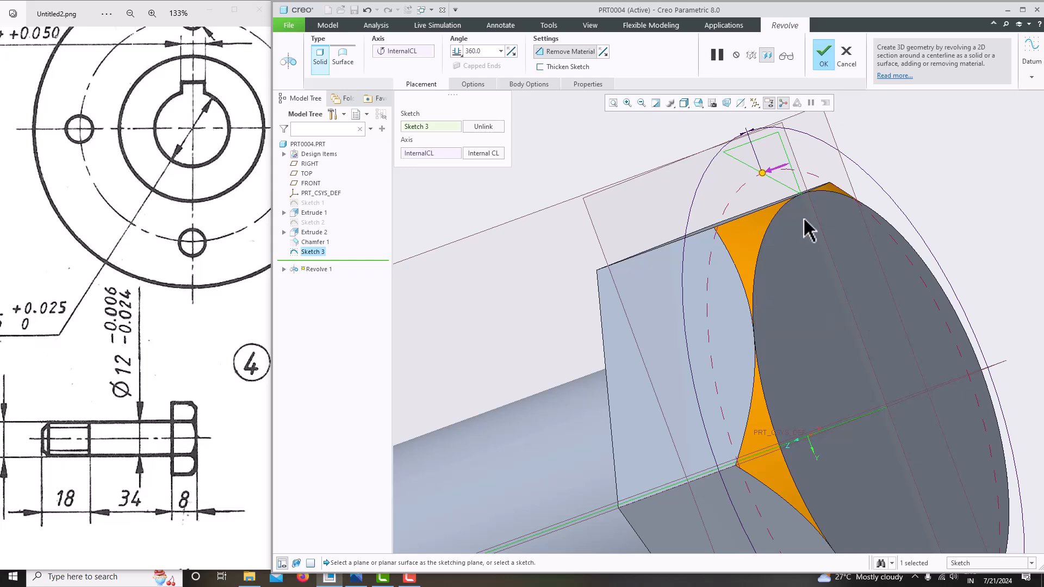
{"action": "left_click", "coordinate": [826, 61]}
Inspect the chamfered head and zoom the reference drawing out to show it whole
{"action": "scroll", "coordinate": [690, 303], "scroll_direction": "up", "scroll_amount": 6}
{"action": "middle_click_drag", "start_coordinate": [694, 304], "coordinate": [723, 354]}
{"action": "left_click", "coordinate": [115, 450]}
{"action": "scroll", "coordinate": [114, 450], "scroll_direction": "down", "scroll_amount": 4}
{"action": "mouse_move", "coordinate": [144, 422]}
{"action": "left_mouse_down"}
{"action": "mouse_move", "coordinate": [144, 443]}
{"action": "mouse_move", "coordinate": [130, 420]}
{"action": "mouse_move", "coordinate": [147, 412]}
{"action": "mouse_move", "coordinate": [153, 433]}
{"action": "mouse_move", "coordinate": [145, 433]}
{"action": "left_mouse_up"}
{"action": "scroll", "coordinate": [98, 391], "scroll_direction": "down", "scroll_amount": 3}
{"action": "scroll", "coordinate": [99, 392], "scroll_direction": "up", "scroll_amount": 2}
{"action": "middle_click_drag", "start_coordinate": [503, 422], "coordinate": [487, 446]}
Start a Helical Sweep and choose the TOP plane for its profile sketch
{"action": "left_click", "coordinate": [672, 53]}
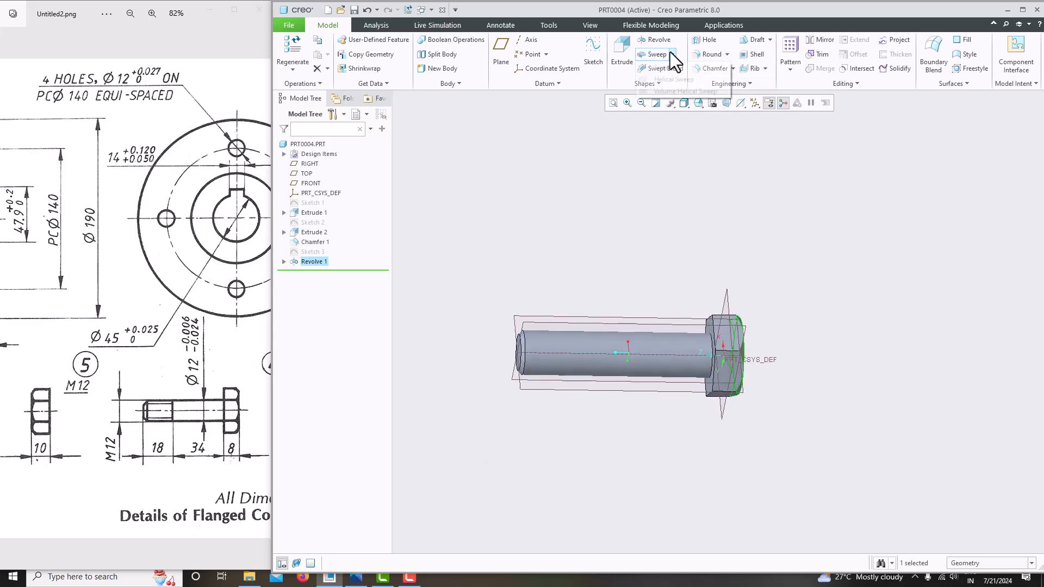
{"action": "middle_click_drag", "start_coordinate": [633, 237], "coordinate": [616, 288]}
{"action": "left_click", "coordinate": [566, 313]}
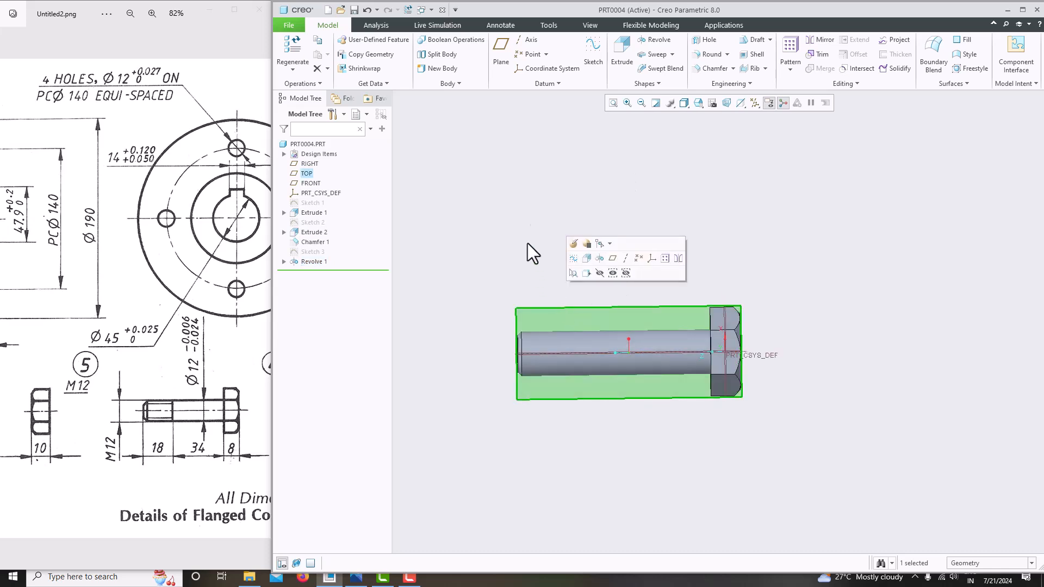
{"action": "left_click", "coordinate": [672, 54]}
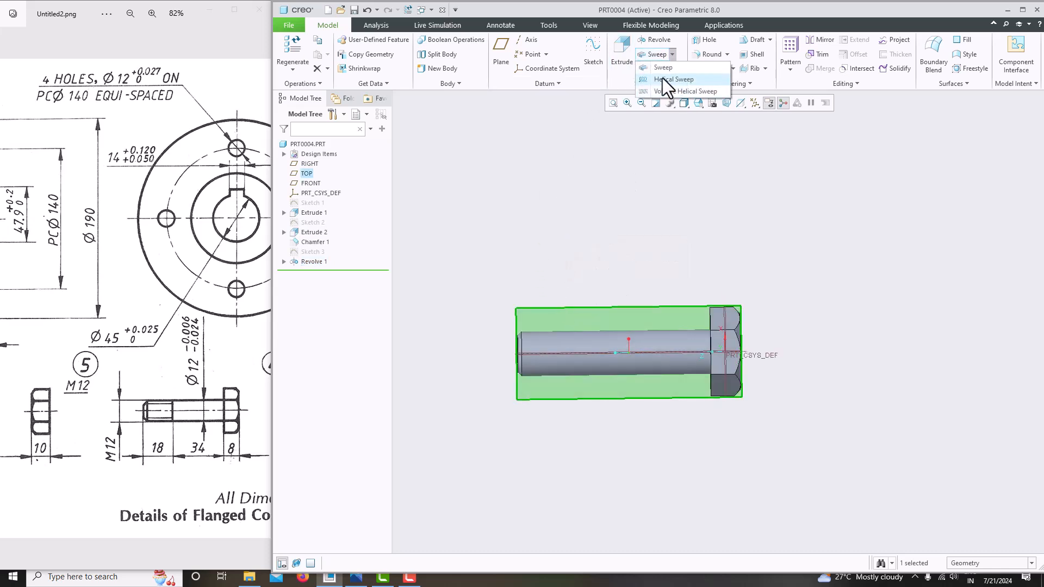
{"action": "left_click", "coordinate": [677, 80]}
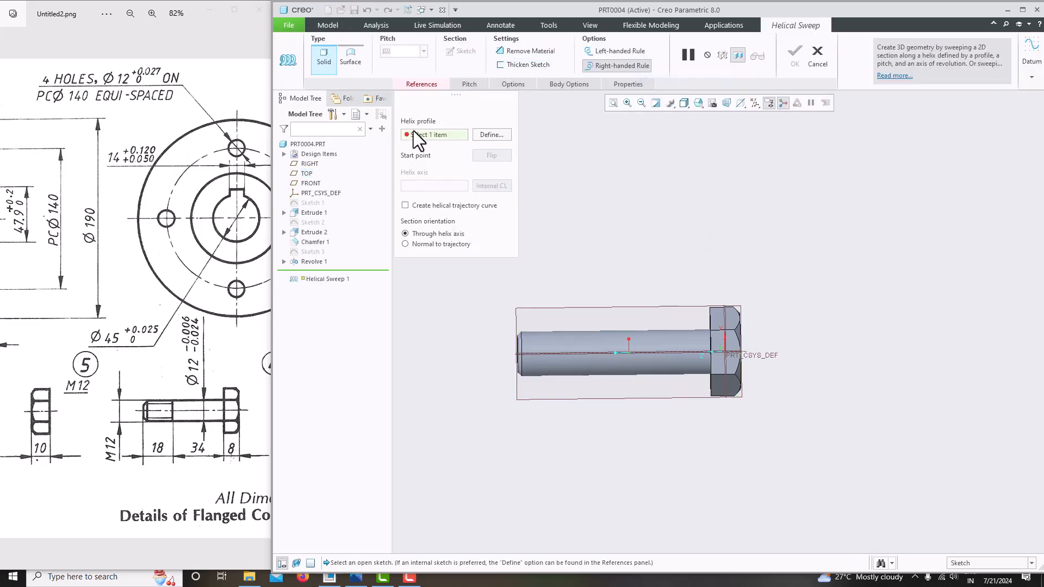
{"action": "left_click", "coordinate": [489, 135]}
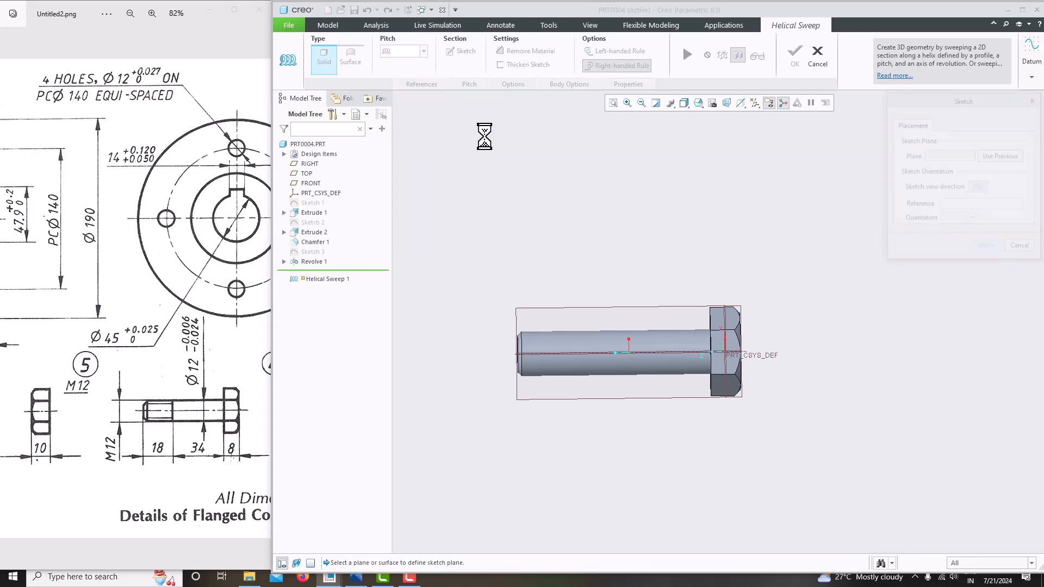
{"action": "left_click", "coordinate": [610, 304]}
Sketch on the TOP plane, face-on with section display, and place a vertical centerline along the bolt axis
{"action": "left_click", "coordinate": [986, 246]}
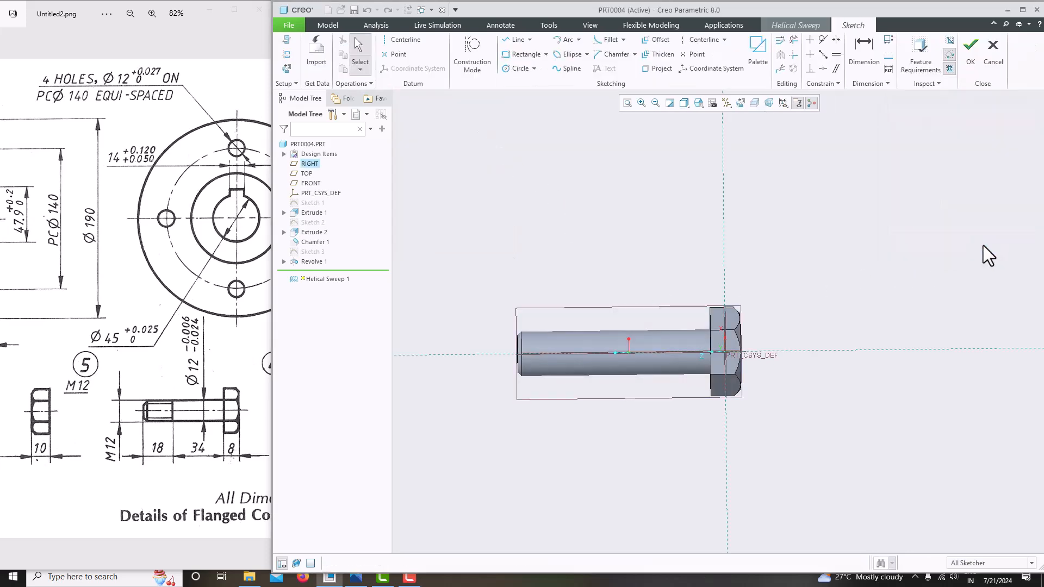
{"action": "left_click", "coordinate": [741, 103]}
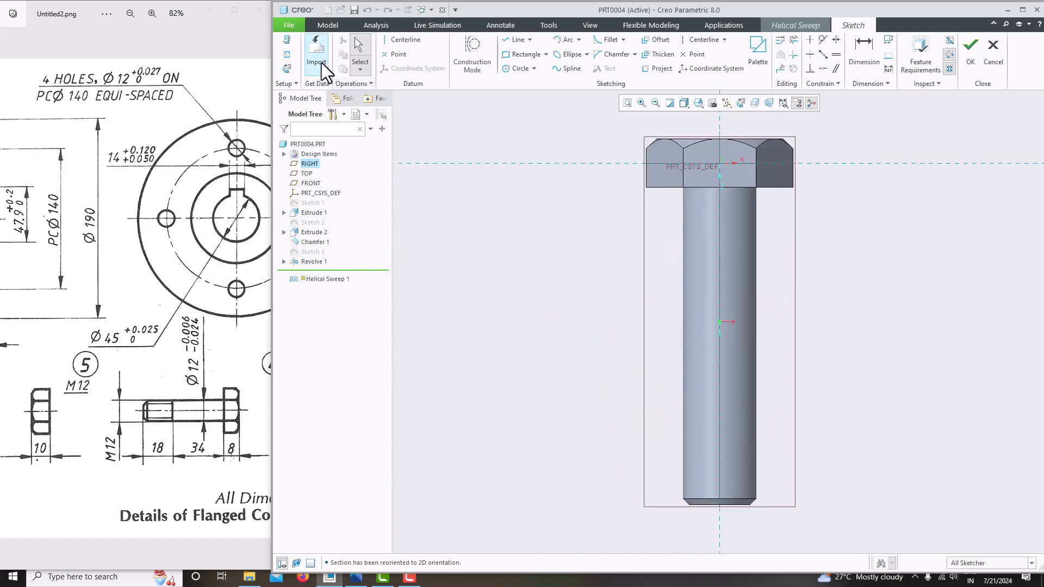
{"action": "left_click", "coordinate": [750, 104]}
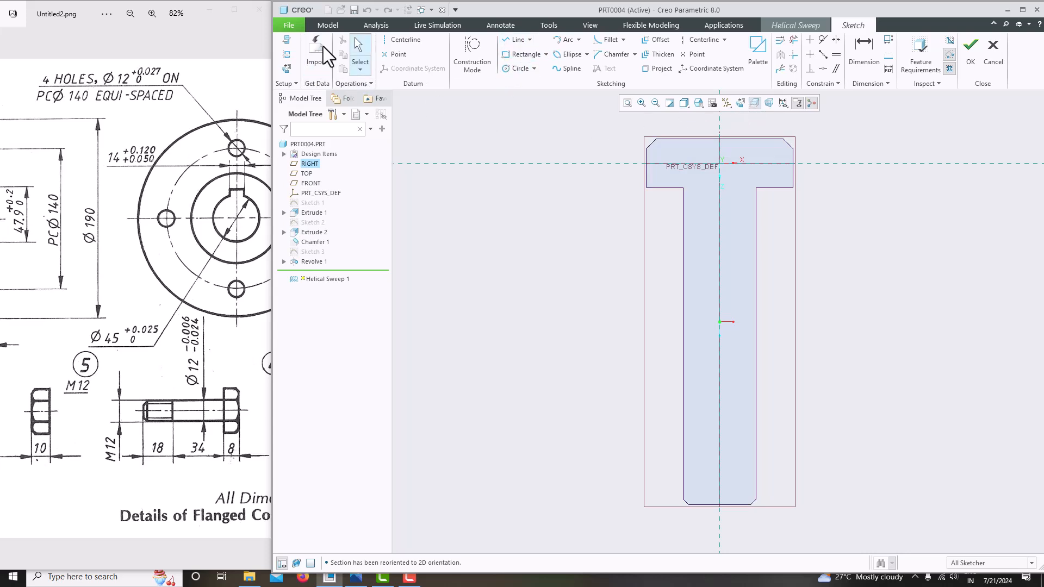
{"action": "left_click", "coordinate": [406, 40]}
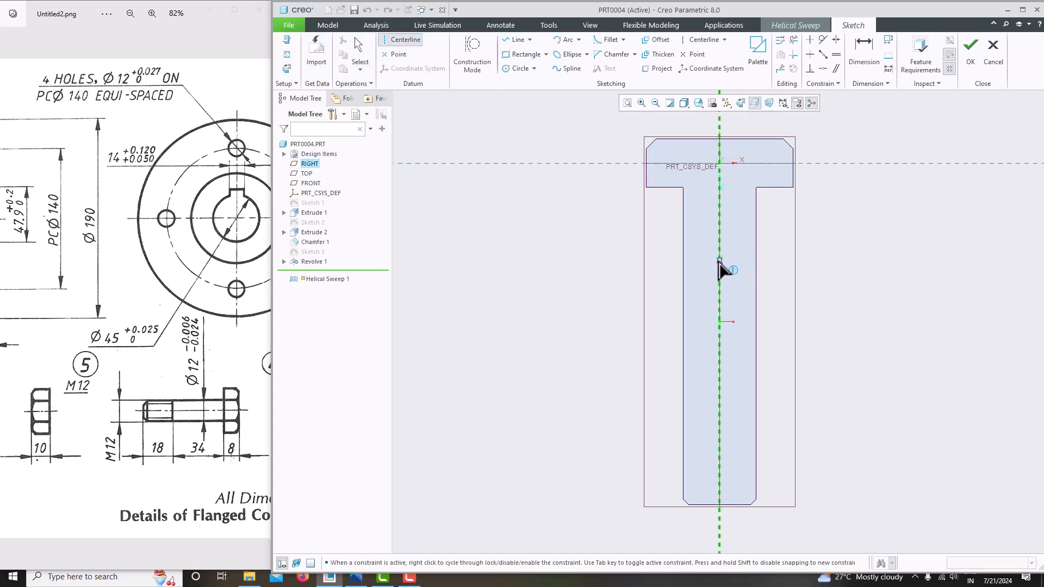
{"action": "left_click", "coordinate": [716, 218]}
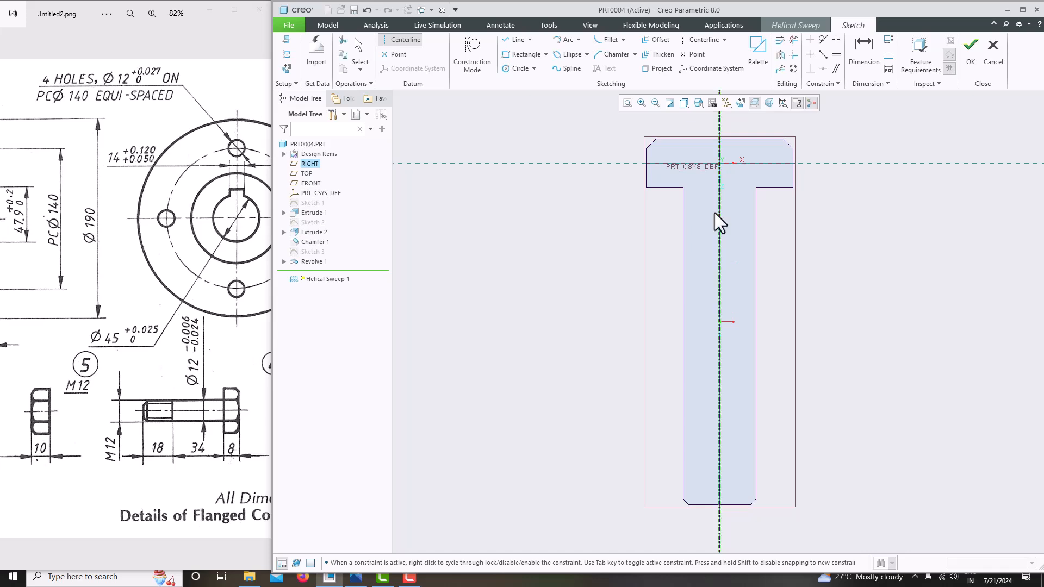
{"action": "middle_click", "coordinate": [850, 285]}
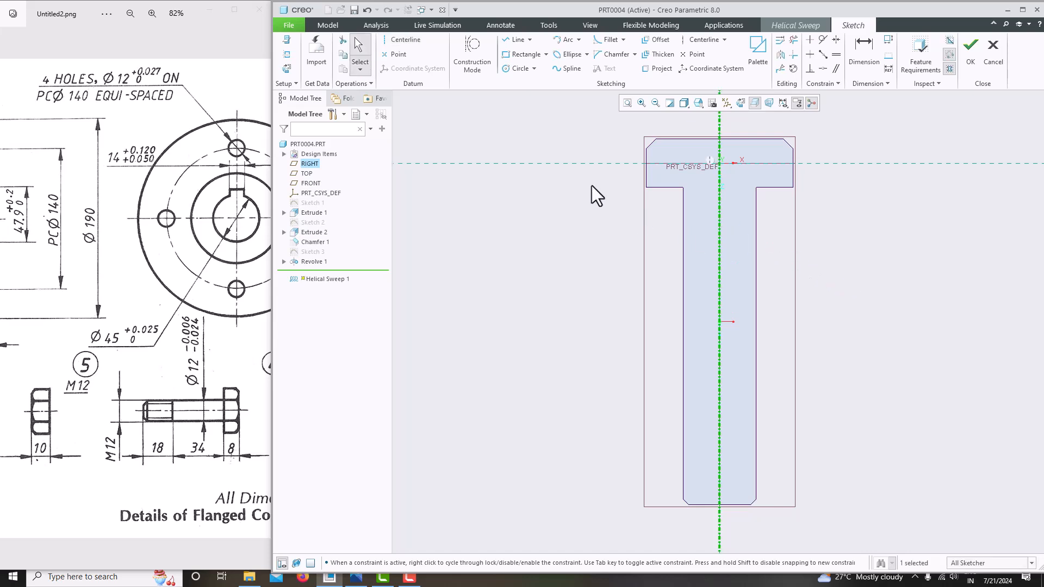
Add the bolt's right edge as a sketch reference
{"action": "left_click", "coordinate": [517, 40]}
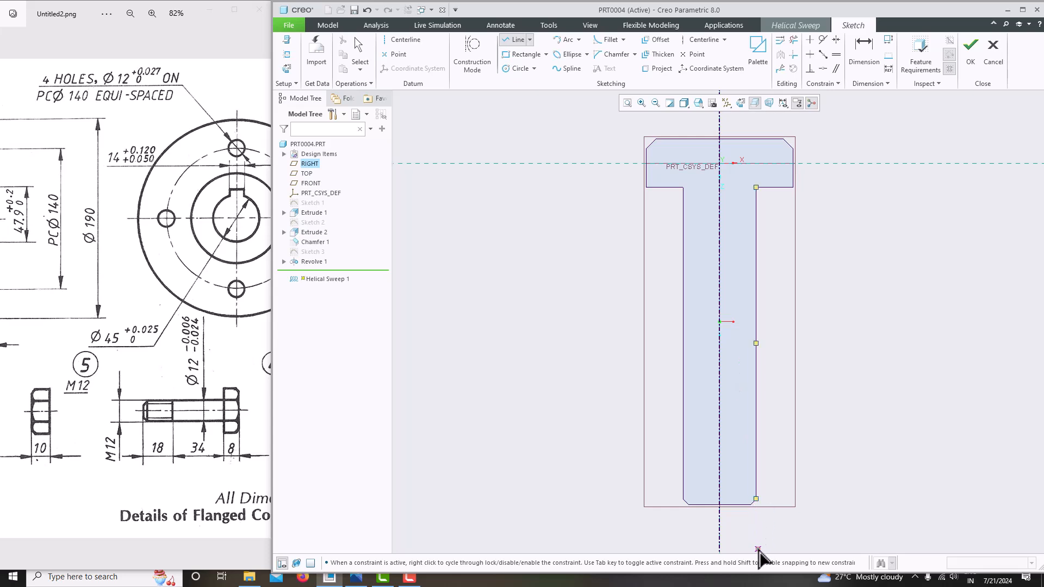
{"action": "left_click", "coordinate": [282, 55]}
{"action": "left_click", "coordinate": [757, 348]}
{"action": "left_click", "coordinate": [1024, 171]}
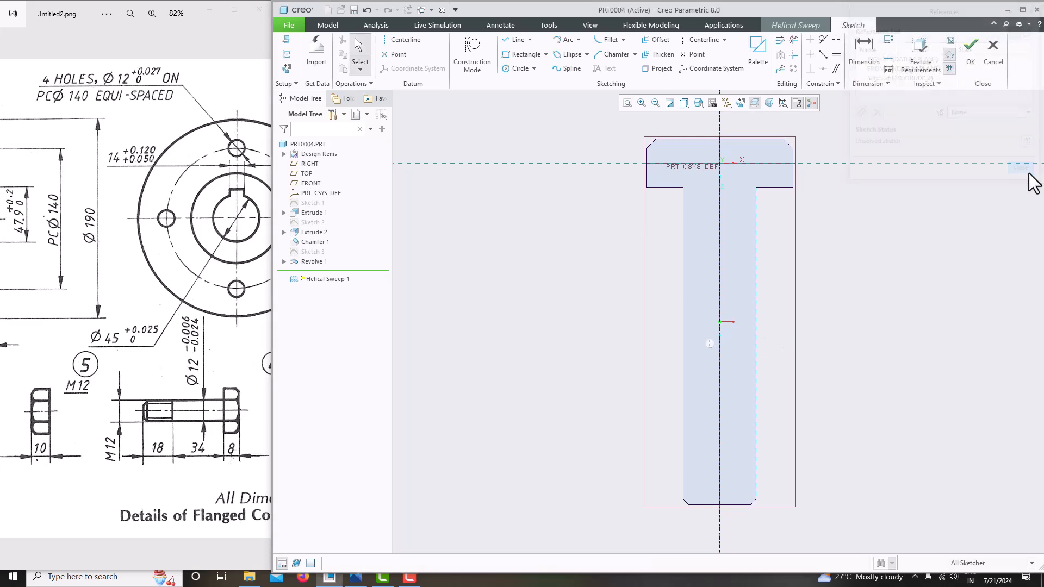
Draw a vertical profile line along the bolt's right edge, starting below the bolt end
{"action": "left_click", "coordinate": [522, 41]}
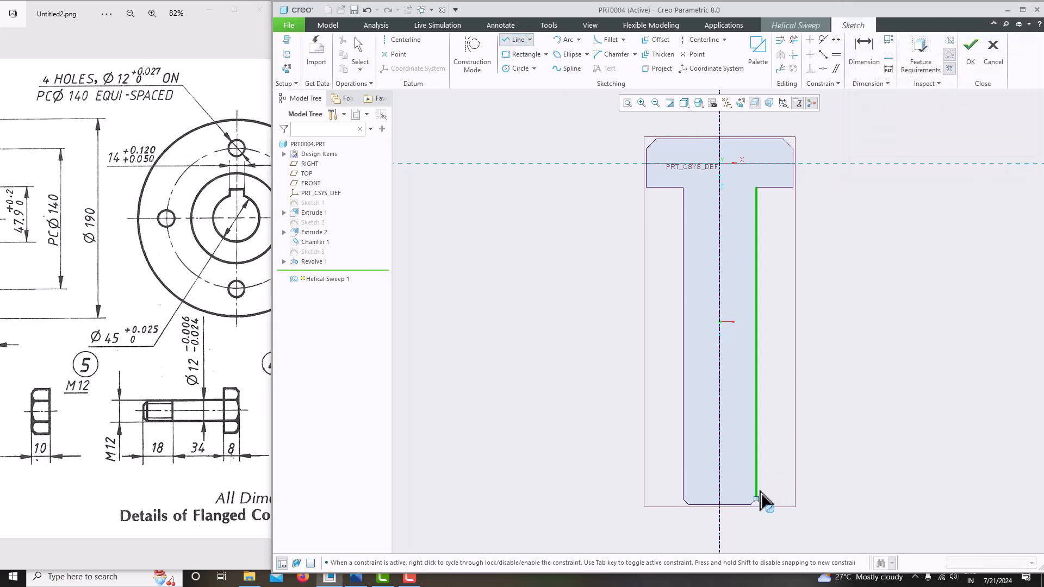
{"action": "left_click", "coordinate": [756, 548]}
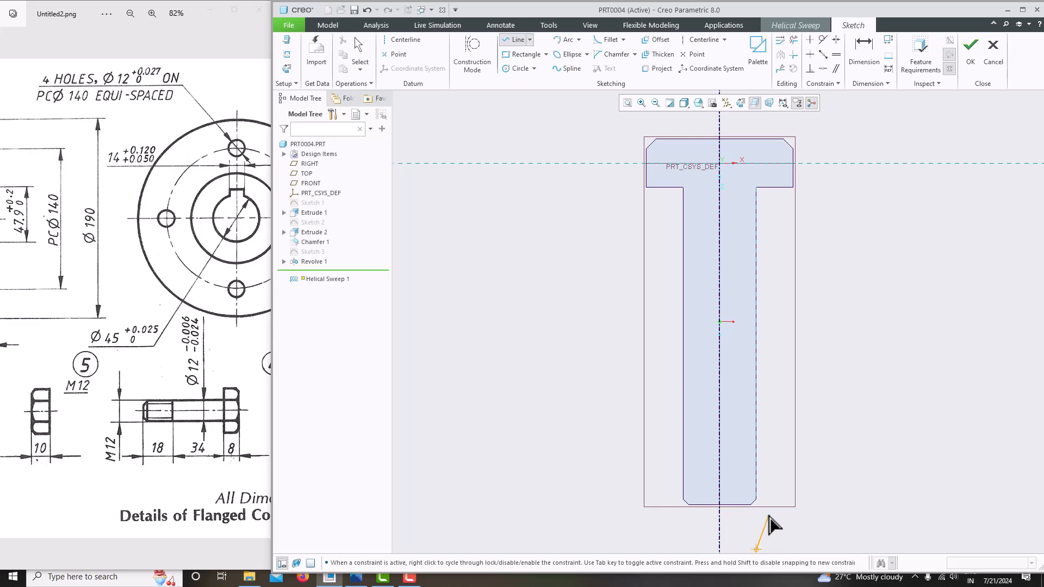
{"action": "left_click", "coordinate": [756, 305]}
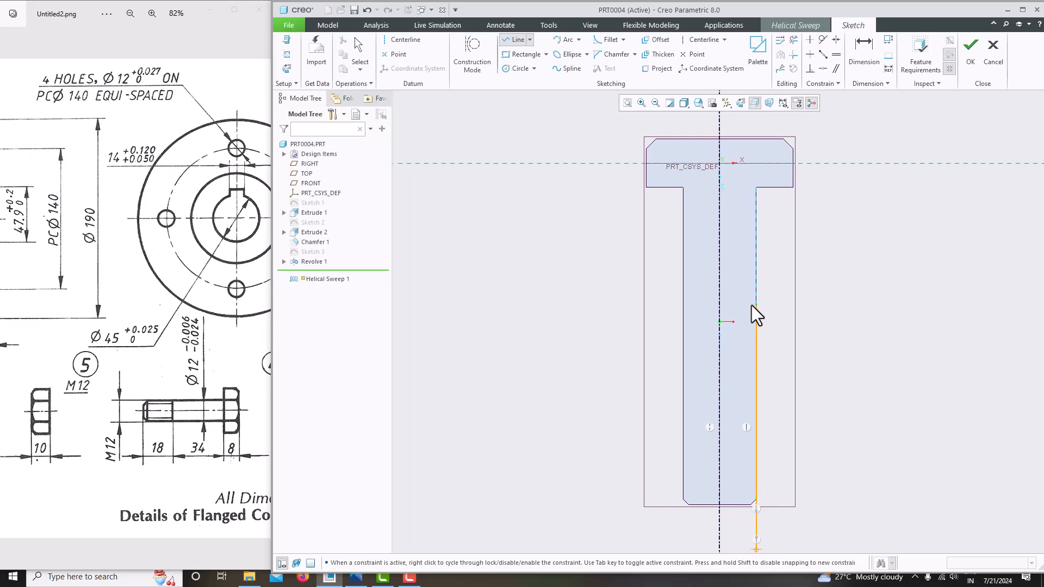
{"action": "middle_click", "coordinate": [867, 319]}
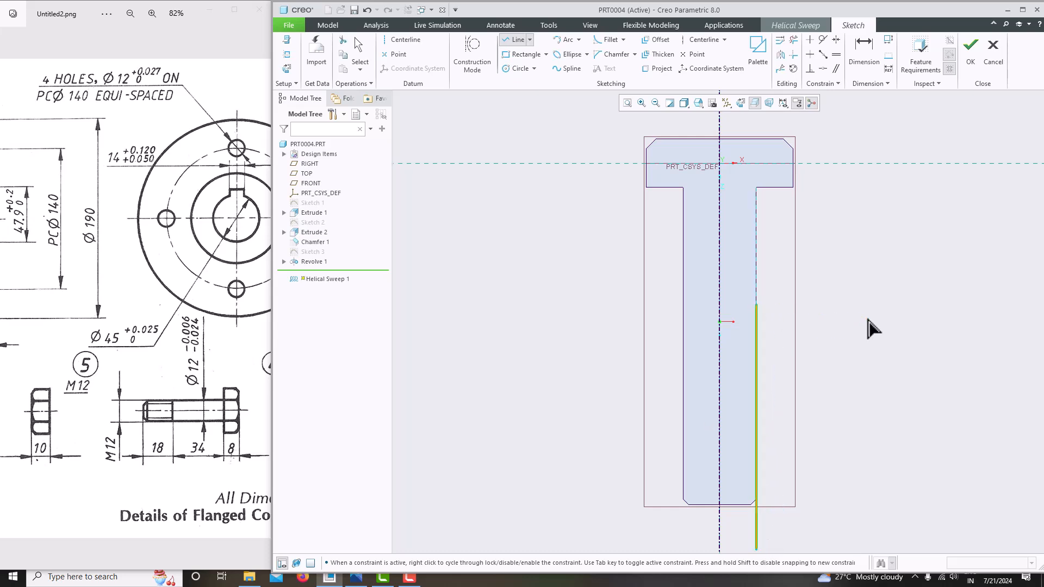
{"action": "middle_click", "coordinate": [867, 319]}
{"action": "scroll", "coordinate": [867, 319], "scroll_direction": "up", "scroll_amount": 3}
{"action": "scroll", "coordinate": [866, 367], "scroll_direction": "down", "scroll_amount": 2}
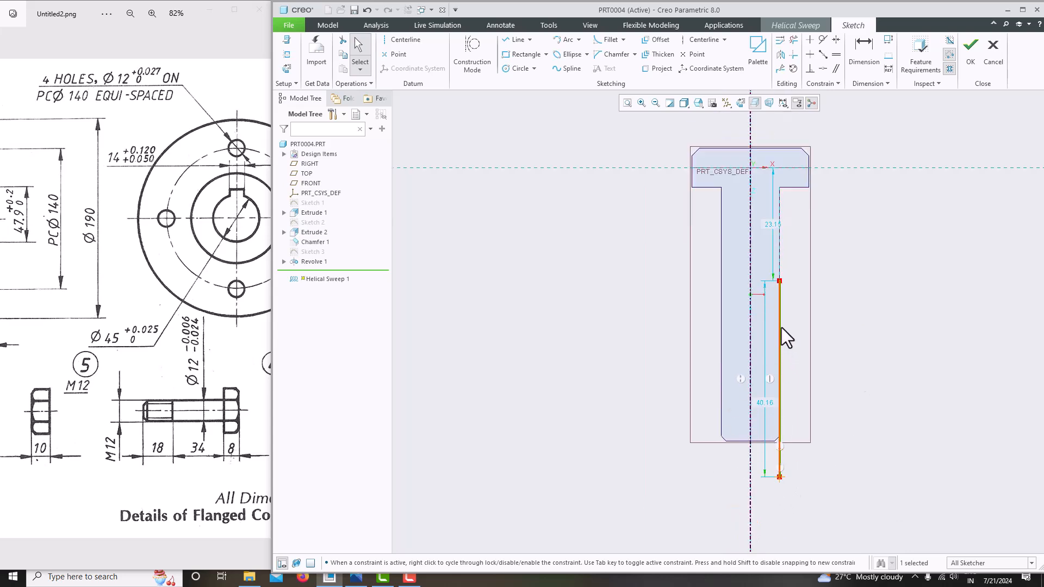
{"action": "scroll", "coordinate": [785, 486], "scroll_direction": "down", "scroll_amount": 3}
Select the profile line and its lower endpoint to check them, then clear the selection
{"action": "left_click", "coordinate": [780, 477]}
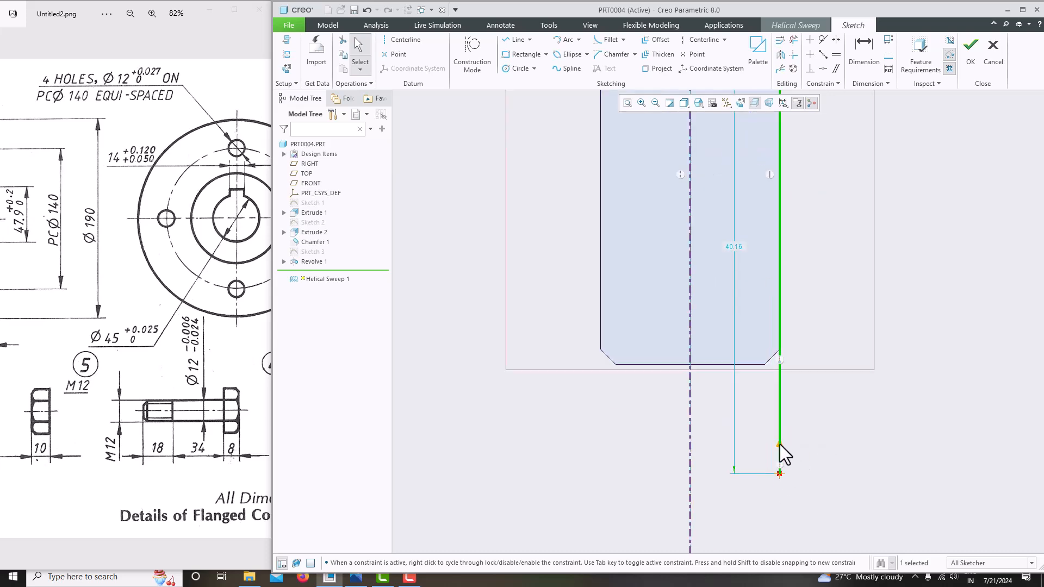
{"action": "left_click", "coordinate": [780, 453]}
{"action": "scroll", "coordinate": [799, 448], "scroll_direction": "down", "scroll_amount": 3}
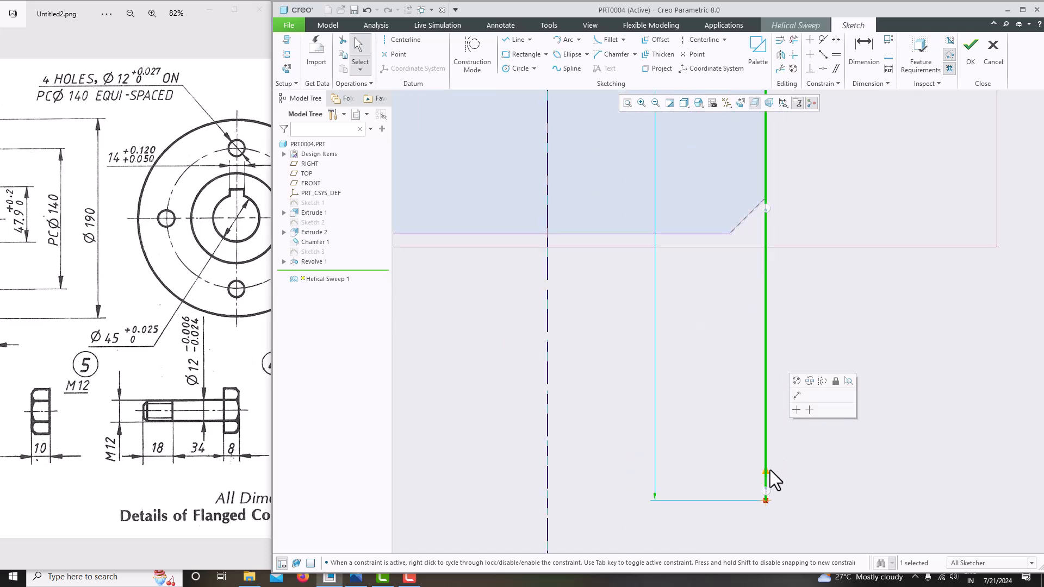
{"action": "left_click", "coordinate": [767, 501]}
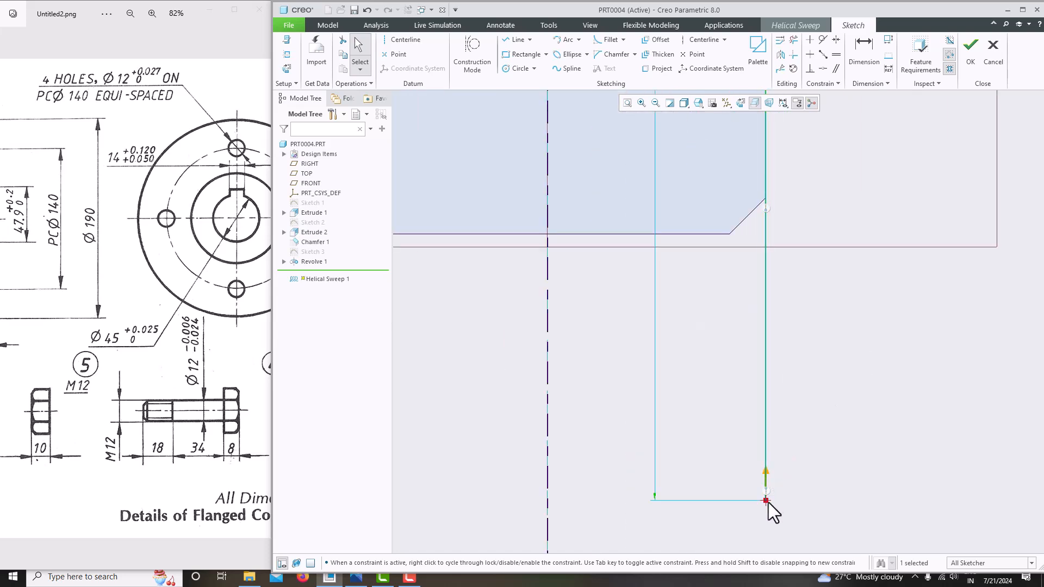
{"action": "left_click", "coordinate": [766, 479]}
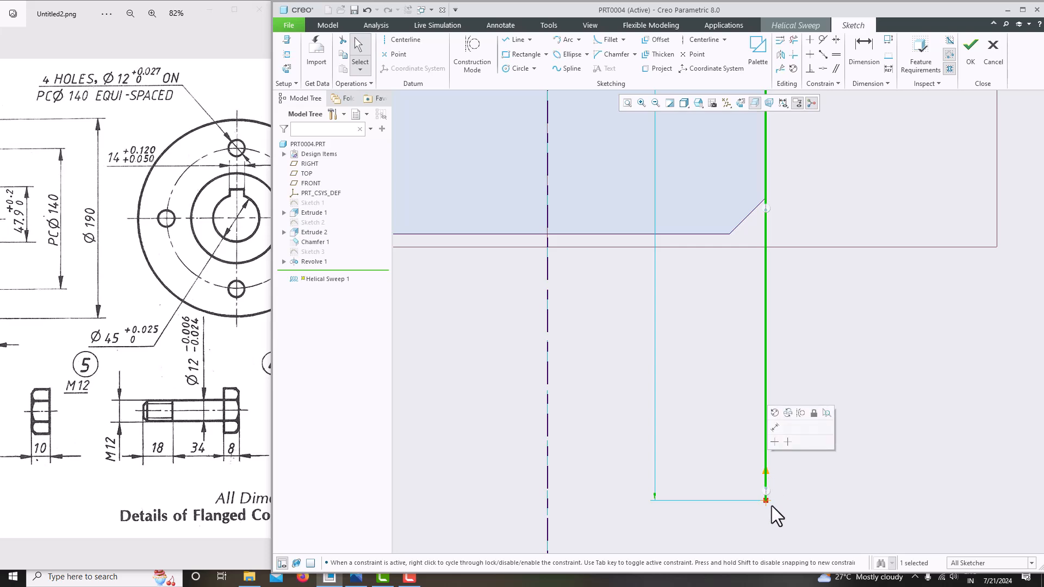
{"action": "left_click", "coordinate": [766, 503]}
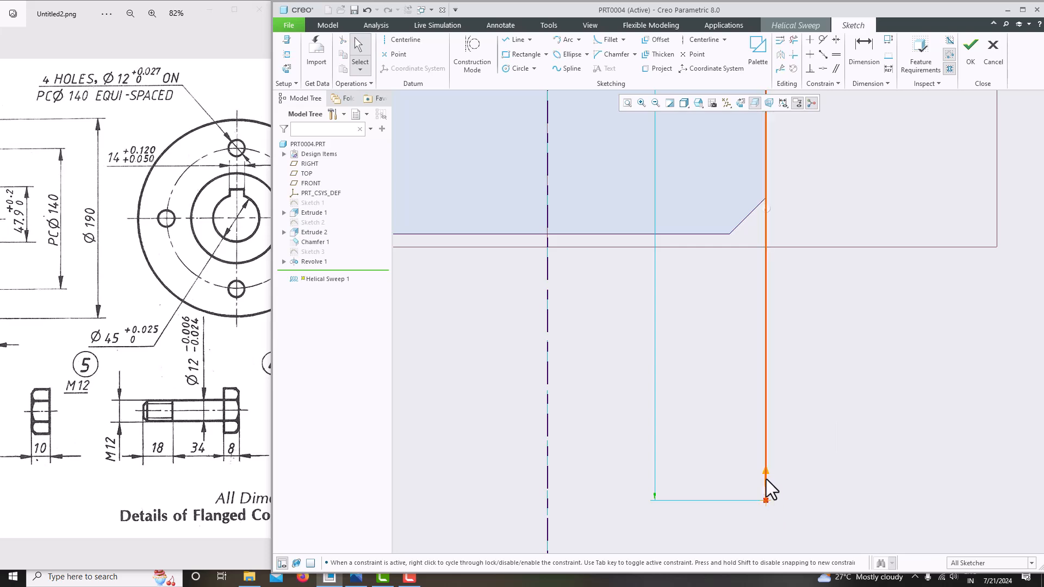
{"action": "scroll", "coordinate": [674, 433], "scroll_direction": "up", "scroll_amount": 2}
{"action": "scroll", "coordinate": [681, 423], "scroll_direction": "down", "scroll_amount": 3}
{"action": "scroll", "coordinate": [680, 423], "scroll_direction": "up", "scroll_amount": 4}
{"action": "scroll", "coordinate": [708, 420], "scroll_direction": "up", "scroll_amount": 3}
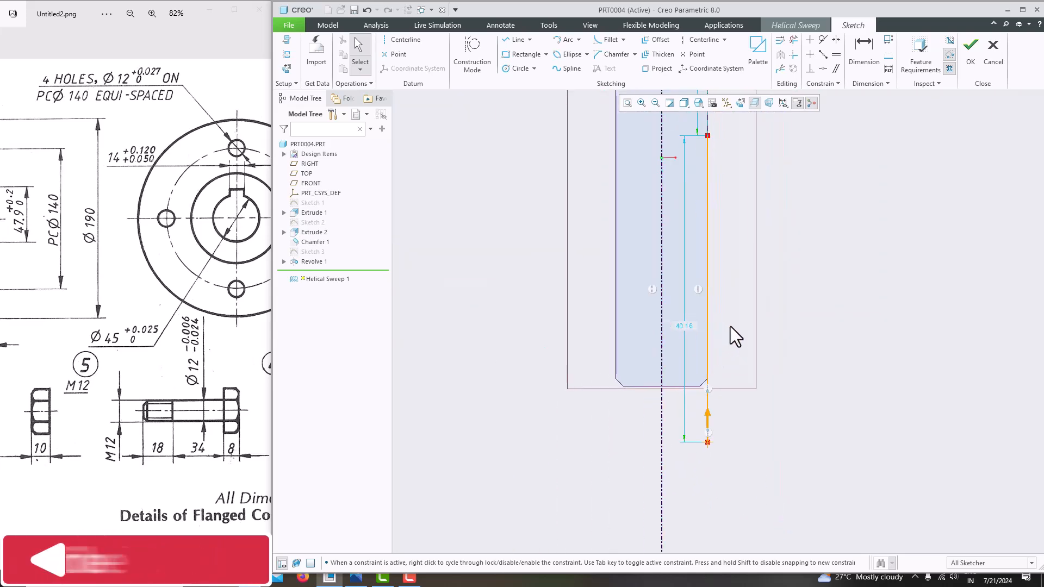
Switch the bolt back to a shaded, transparent display behind the sketch
{"action": "left_click", "coordinate": [708, 426]}
{"action": "left_click", "coordinate": [757, 430]}
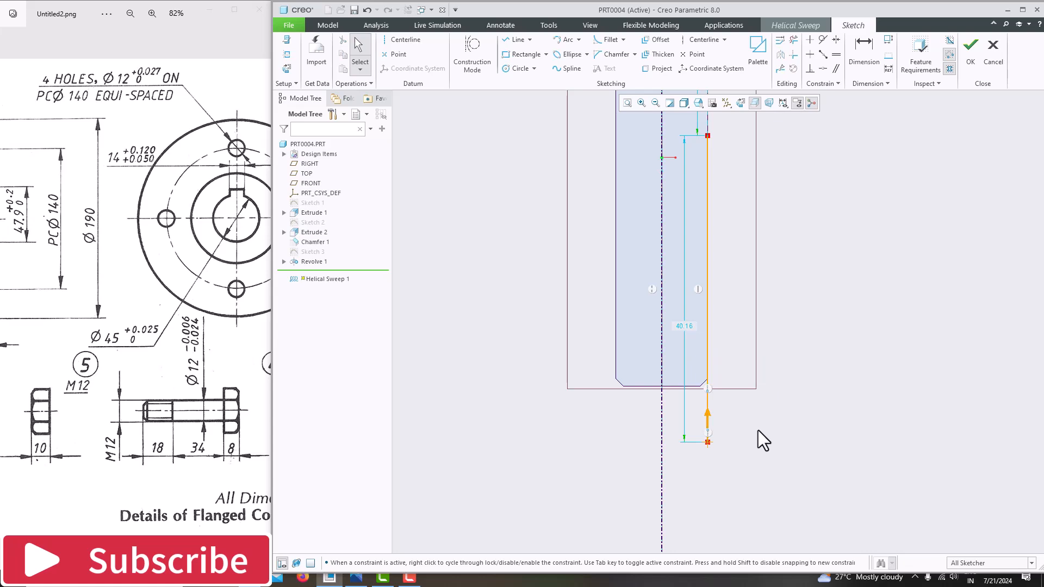
{"action": "left_click", "coordinate": [755, 102]}
{"action": "left_click", "coordinate": [707, 423]}
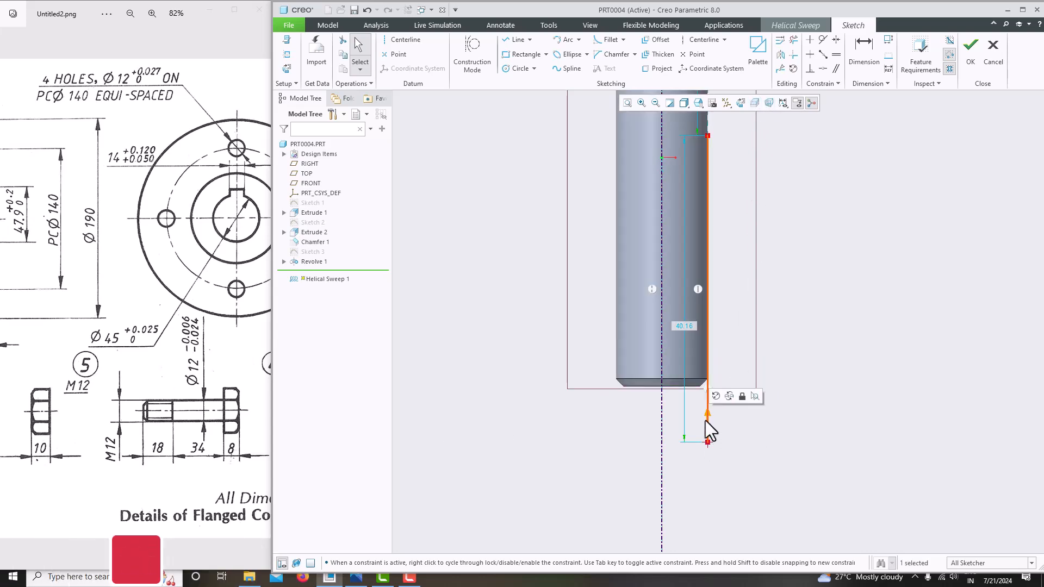
{"action": "left_click", "coordinate": [747, 415]}
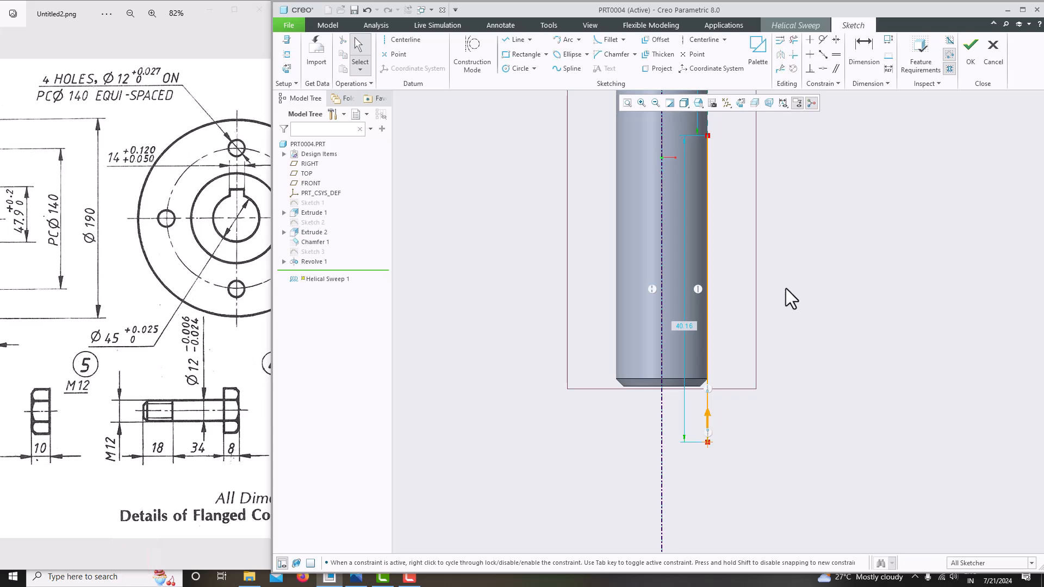
{"action": "left_click", "coordinate": [754, 102]}
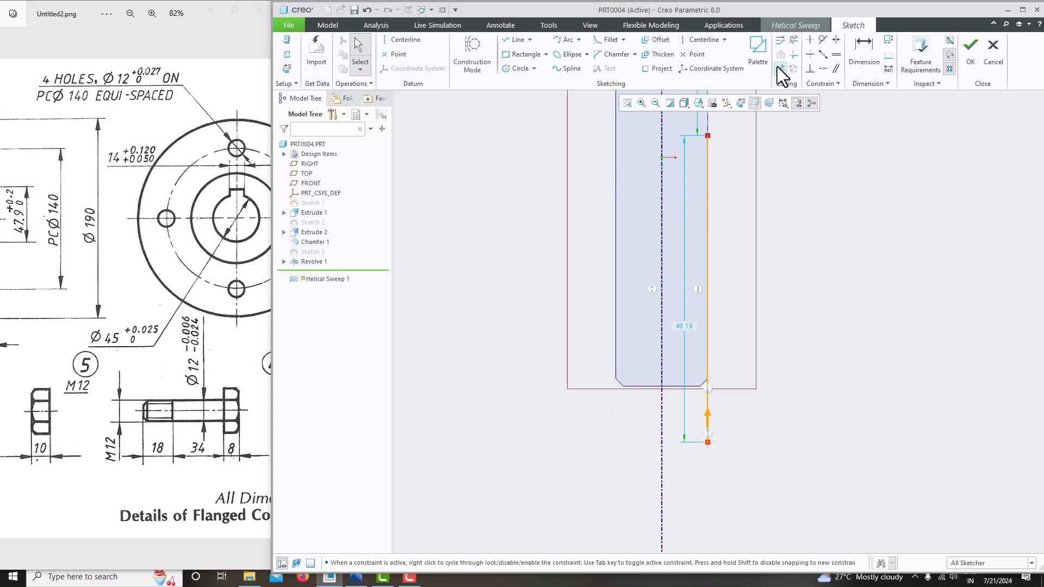
Dimension the line's top end 18 from the part's end
{"action": "left_click", "coordinate": [849, 48]}
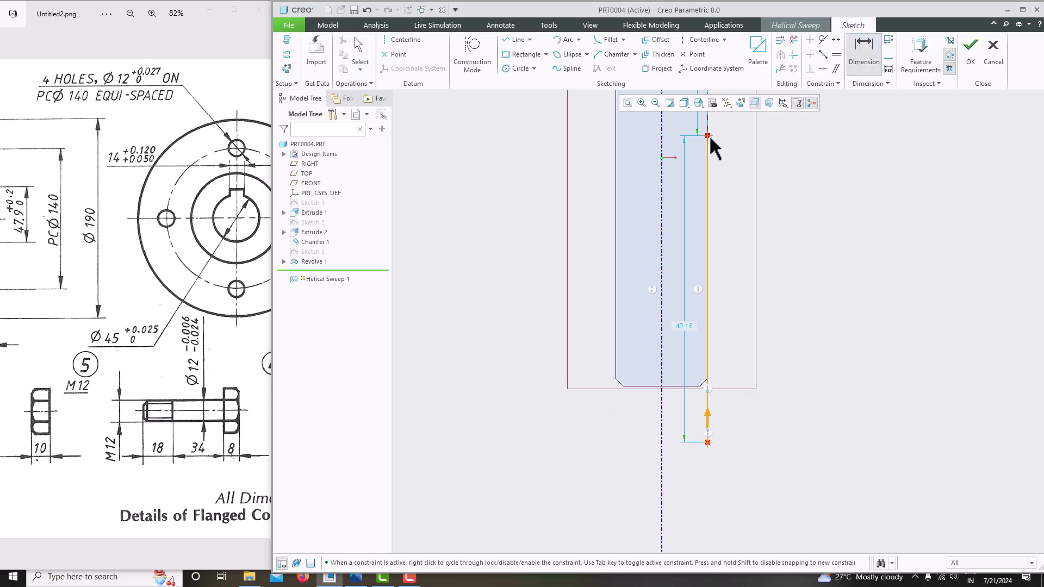
{"action": "middle_click", "coordinate": [720, 336]}
{"action": "type", "text": "18"}
{"action": "key", "text": "Return"}
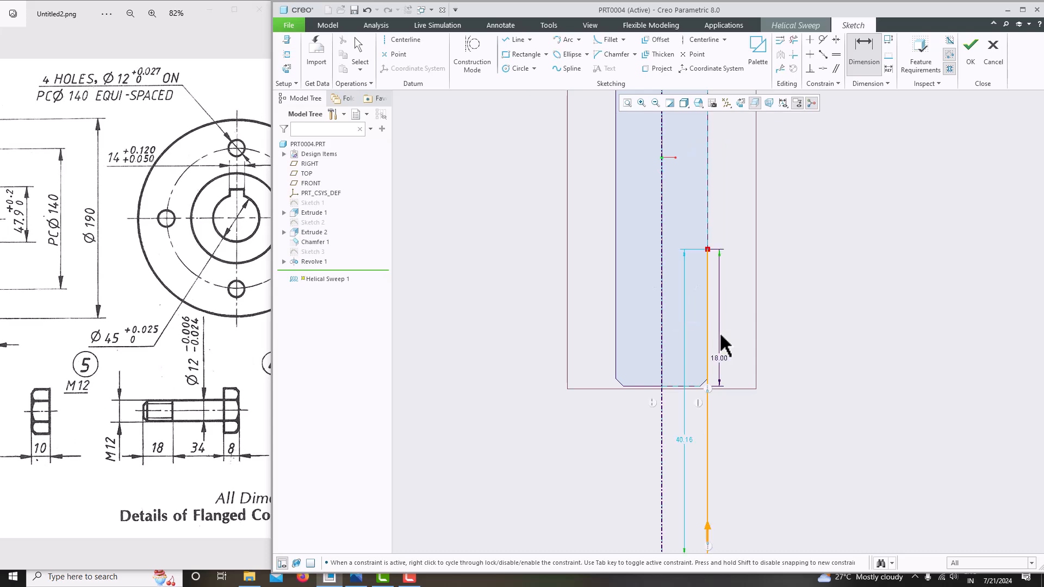
{"action": "scroll", "coordinate": [709, 307], "scroll_direction": "down", "scroll_amount": 4}
{"action": "scroll", "coordinate": [715, 374], "scroll_direction": "up", "scroll_amount": 2}
{"action": "scroll", "coordinate": [664, 329], "scroll_direction": "up", "scroll_amount": 4}
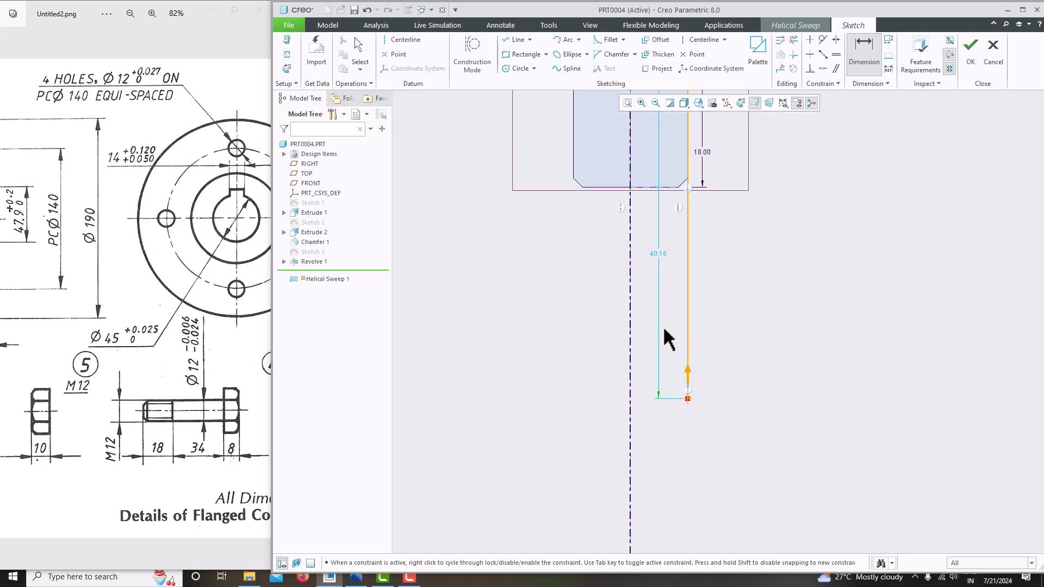
Change the line length from 40.16 to 30 and accept the helix profile sketch
{"action": "double_click", "coordinate": [657, 253]}
{"action": "type", "text": "30"}
{"action": "key", "text": "Return"}
{"action": "scroll", "coordinate": [676, 363], "scroll_direction": "down", "scroll_amount": 3}
{"action": "scroll", "coordinate": [719, 311], "scroll_direction": "up", "scroll_amount": 1}
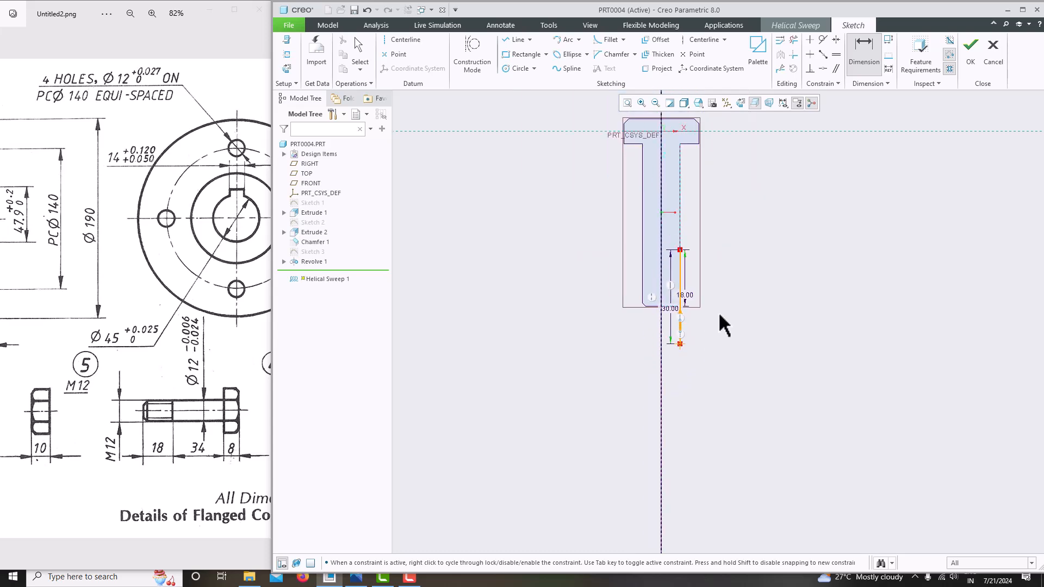
{"action": "middle_click", "coordinate": [862, 173]}
{"action": "scroll", "coordinate": [863, 174], "scroll_direction": "up", "scroll_amount": 2}
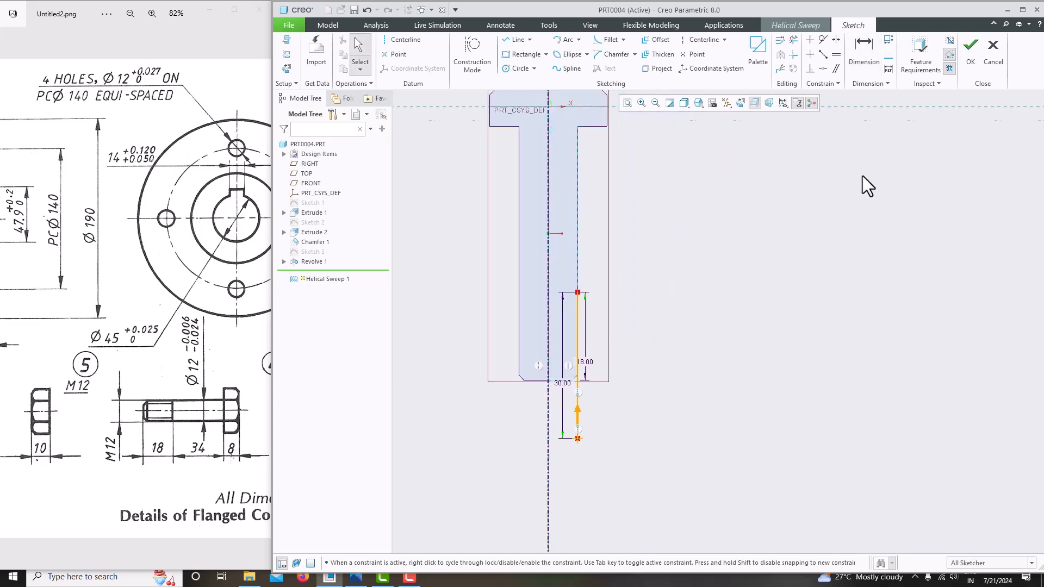
{"action": "left_click", "coordinate": [971, 49]}
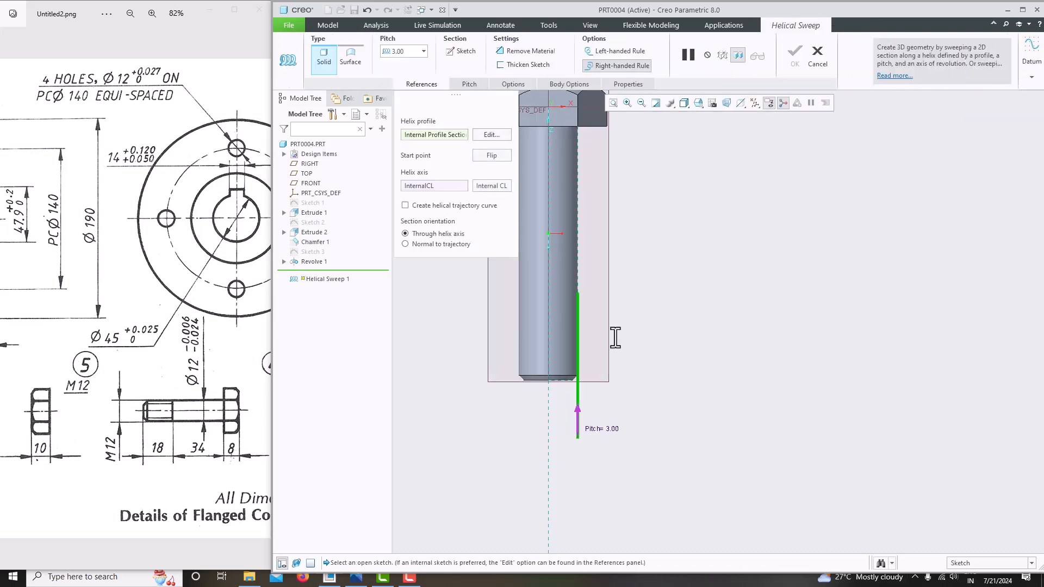
Keep the helix start at the bottom, set the pitch to 1.00, and begin the Section sketch
{"action": "left_click", "coordinate": [578, 431]}
{"action": "left_click", "coordinate": [576, 323]}
{"action": "left_click", "coordinate": [407, 50]}
{"action": "type", "text": "1"}
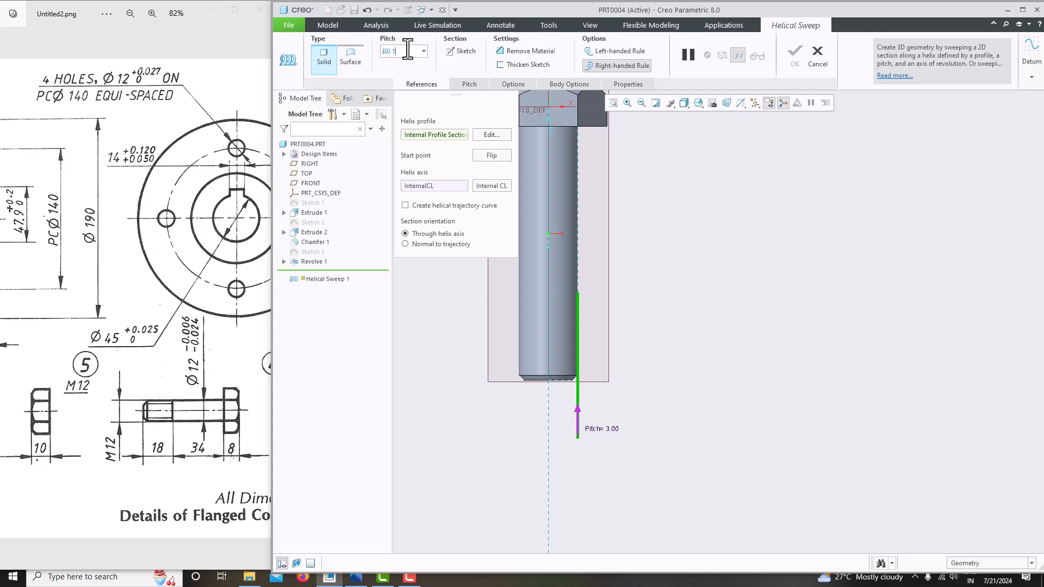
{"action": "key", "text": "Return"}
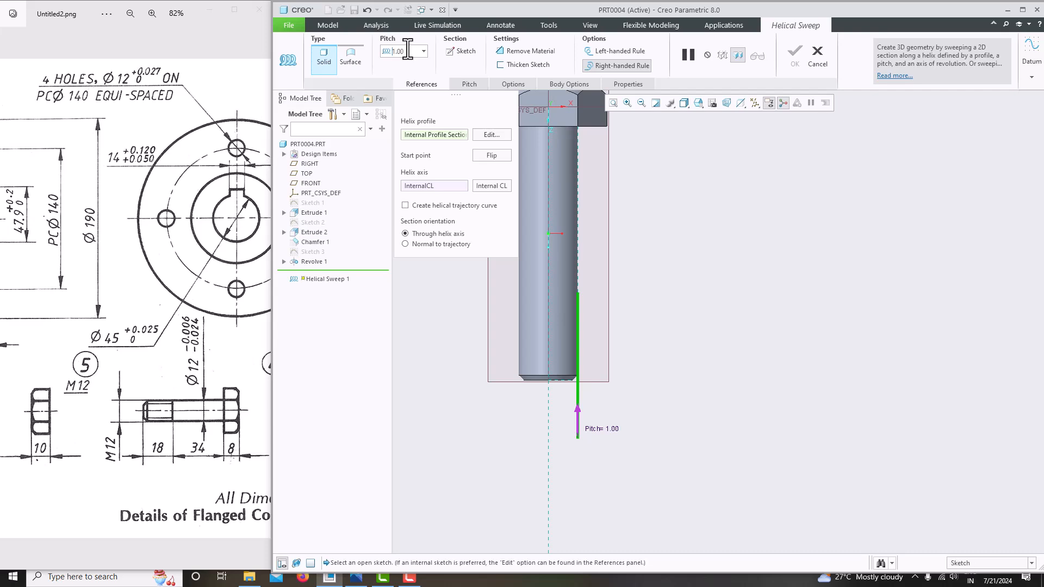
{"action": "left_click", "coordinate": [466, 51]}
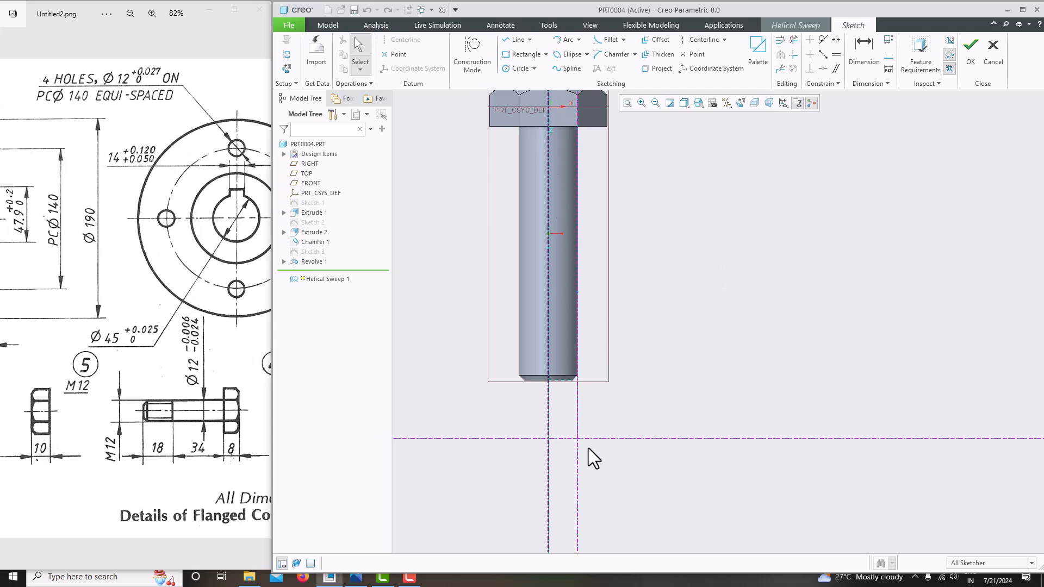
Draw a closed triangle with a vertical edge on the profile line in a face-on view
{"action": "left_click", "coordinate": [741, 106]}
{"action": "scroll", "coordinate": [645, 307], "scroll_direction": "up", "scroll_amount": 5}
{"action": "scroll", "coordinate": [644, 299], "scroll_direction": "up", "scroll_amount": 1}
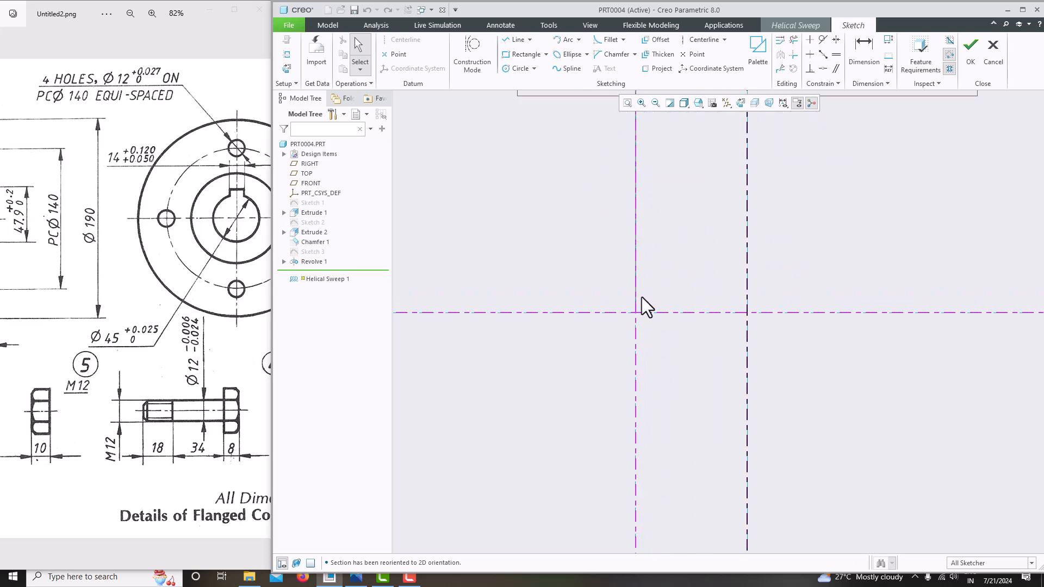
{"action": "scroll", "coordinate": [572, 286], "scroll_direction": "down", "scroll_amount": 2}
{"action": "left_click", "coordinate": [516, 39]}
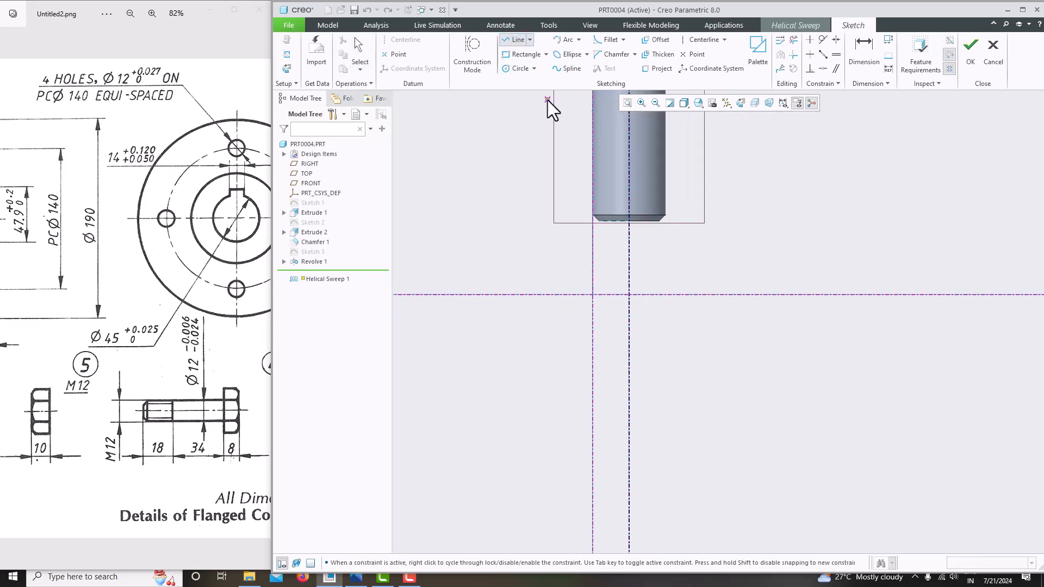
{"action": "scroll", "coordinate": [595, 285], "scroll_direction": "up", "scroll_amount": 4}
{"action": "left_click", "coordinate": [589, 299]}
{"action": "left_click", "coordinate": [588, 339]}
{"action": "left_click", "coordinate": [623, 320]}
{"action": "left_click", "coordinate": [589, 299]}
{"action": "middle_click", "coordinate": [609, 264]}
{"action": "middle_click", "coordinate": [609, 264]}
Change the triangle's vertical side from 2.20 to 1.00
{"action": "scroll", "coordinate": [644, 345], "scroll_direction": "down", "scroll_amount": 2}
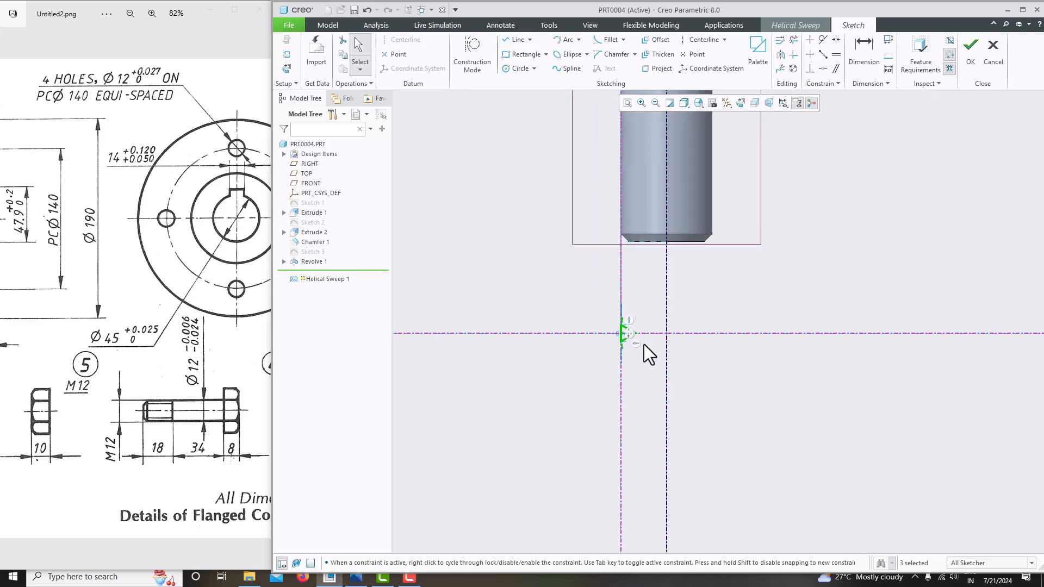
{"action": "scroll", "coordinate": [624, 247], "scroll_direction": "up", "scroll_amount": 4}
{"action": "scroll", "coordinate": [625, 455], "scroll_direction": "down", "scroll_amount": 2}
{"action": "scroll", "coordinate": [603, 440], "scroll_direction": "up", "scroll_amount": 3}
{"action": "scroll", "coordinate": [609, 430], "scroll_direction": "down", "scroll_amount": 2}
{"action": "scroll", "coordinate": [558, 404], "scroll_direction": "up", "scroll_amount": 2}
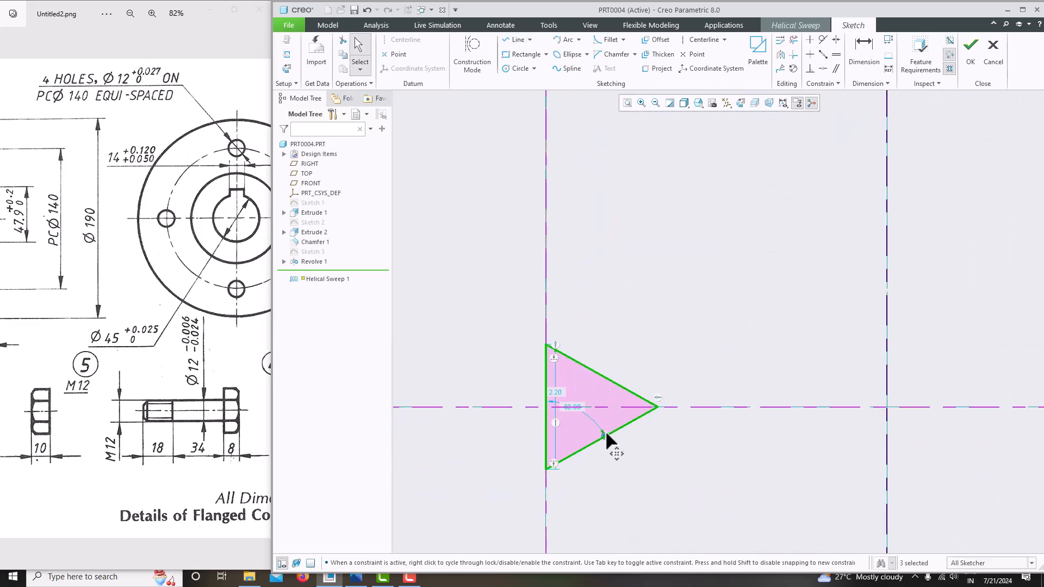
{"action": "left_click", "coordinate": [556, 395]}
{"action": "double_click", "coordinate": [556, 392]}
{"action": "type", "text": "1"}
{"action": "key", "text": "Return"}
Make the lower edge equal to the vertical edge and accept the section sketch
{"action": "scroll", "coordinate": [593, 406], "scroll_direction": "up", "scroll_amount": 2}
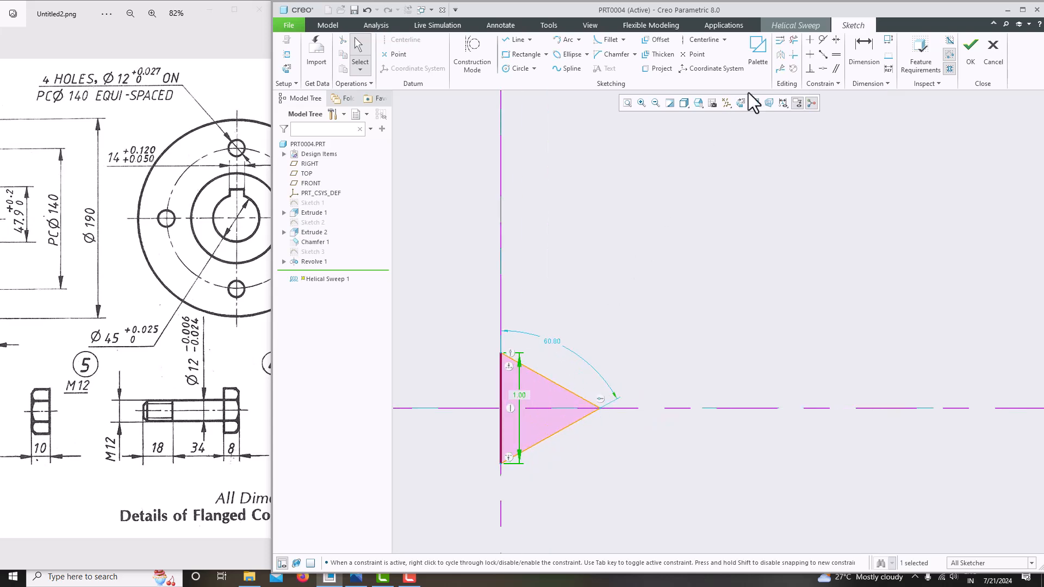
{"action": "left_click", "coordinate": [835, 55]}
{"action": "left_click", "coordinate": [502, 433]}
{"action": "left_click", "coordinate": [536, 443]}
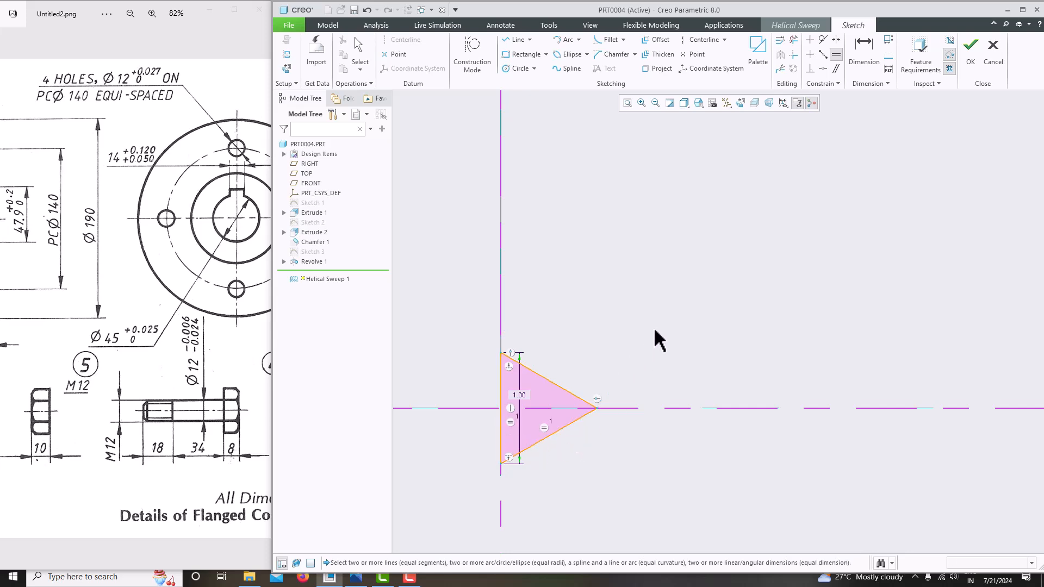
{"action": "scroll", "coordinate": [625, 385], "scroll_direction": "down", "scroll_amount": 4}
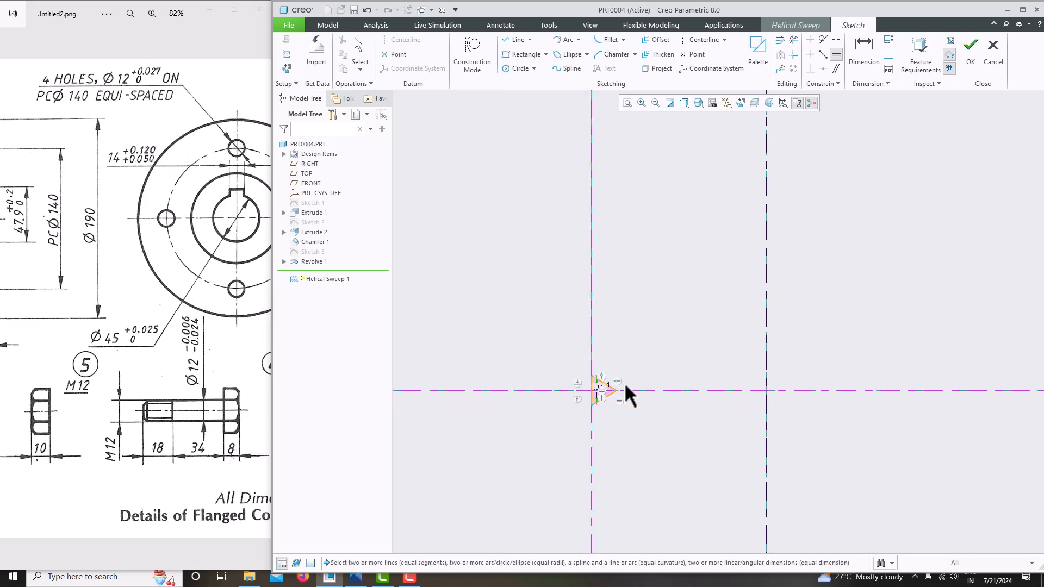
{"action": "left_click", "coordinate": [968, 57]}
{"action": "scroll", "coordinate": [708, 298], "scroll_direction": "down", "scroll_amount": 3}
Turn on Remove Material for Helical Sweep 1 and complete the 1.00-pitch thread cut
{"action": "middle_click_drag", "start_coordinate": [684, 252], "coordinate": [779, 262]}
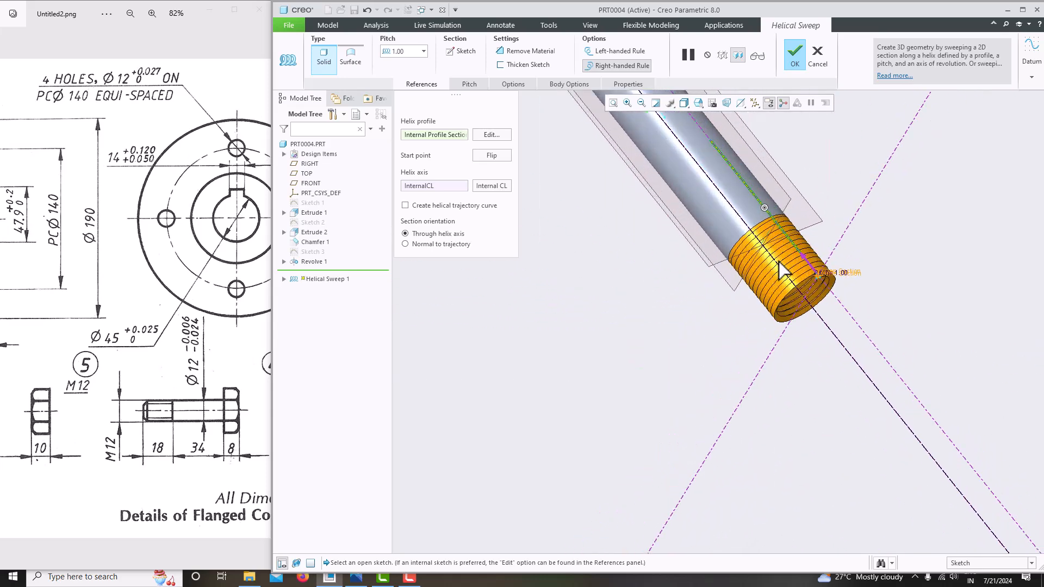
{"action": "left_click", "coordinate": [528, 54]}
{"action": "middle_click_drag", "start_coordinate": [764, 326], "coordinate": [810, 253]}
{"action": "scroll", "coordinate": [807, 286], "scroll_direction": "up", "scroll_amount": 4}
{"action": "scroll", "coordinate": [805, 222], "scroll_direction": "down", "scroll_amount": 4}
{"action": "scroll", "coordinate": [804, 280], "scroll_direction": "down", "scroll_amount": 4}
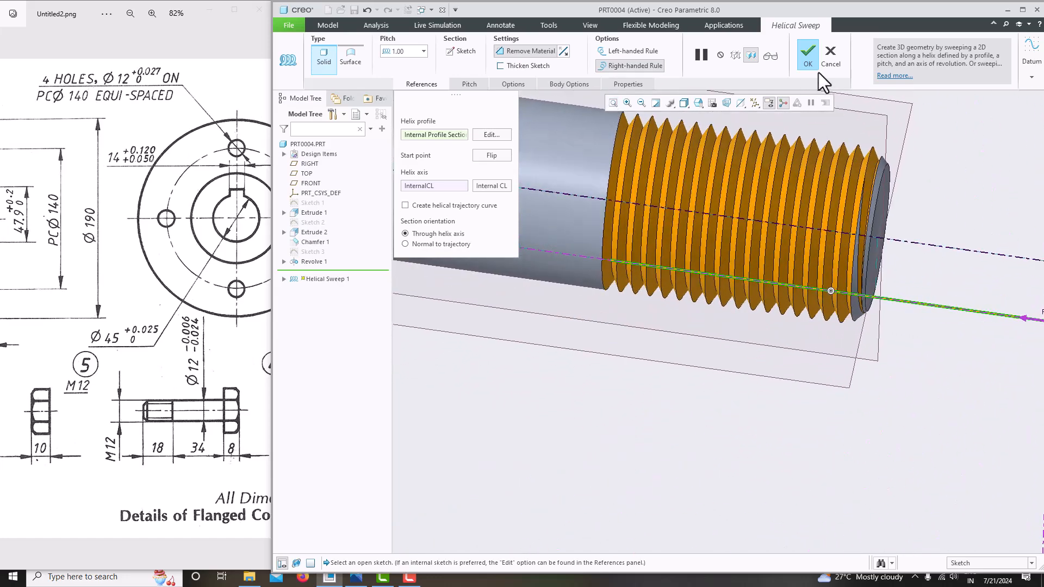
{"action": "left_click", "coordinate": [810, 57]}
{"action": "middle_click_drag", "start_coordinate": [755, 322], "coordinate": [687, 407]}
{"action": "left_click", "coordinate": [748, 367]}
{"action": "scroll", "coordinate": [702, 253], "scroll_direction": "up", "scroll_amount": 5}
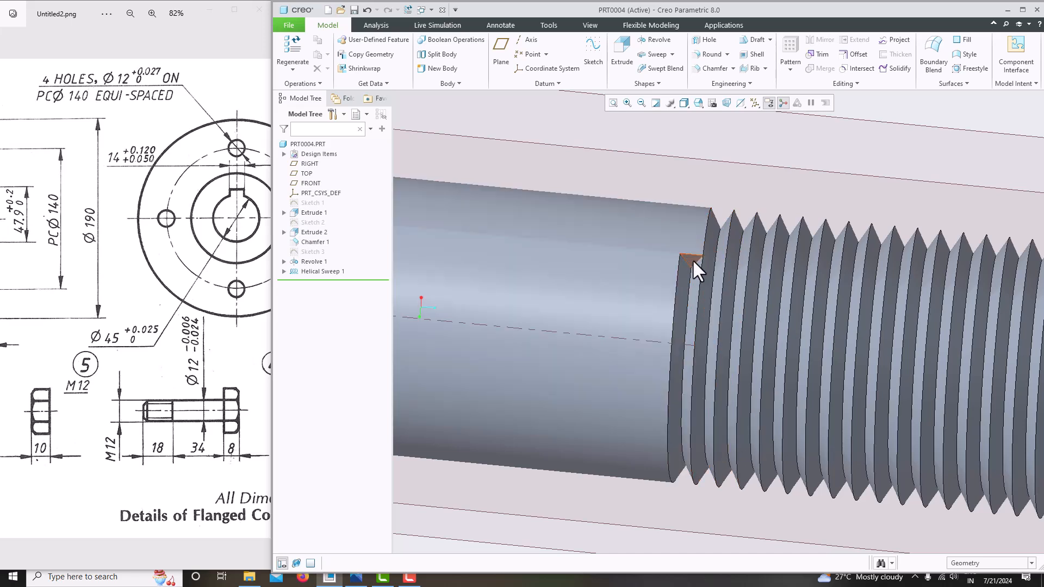
Sketch the thread-start triangle on its face by projecting the notch's right and top edges
{"action": "left_click", "coordinate": [691, 259]}
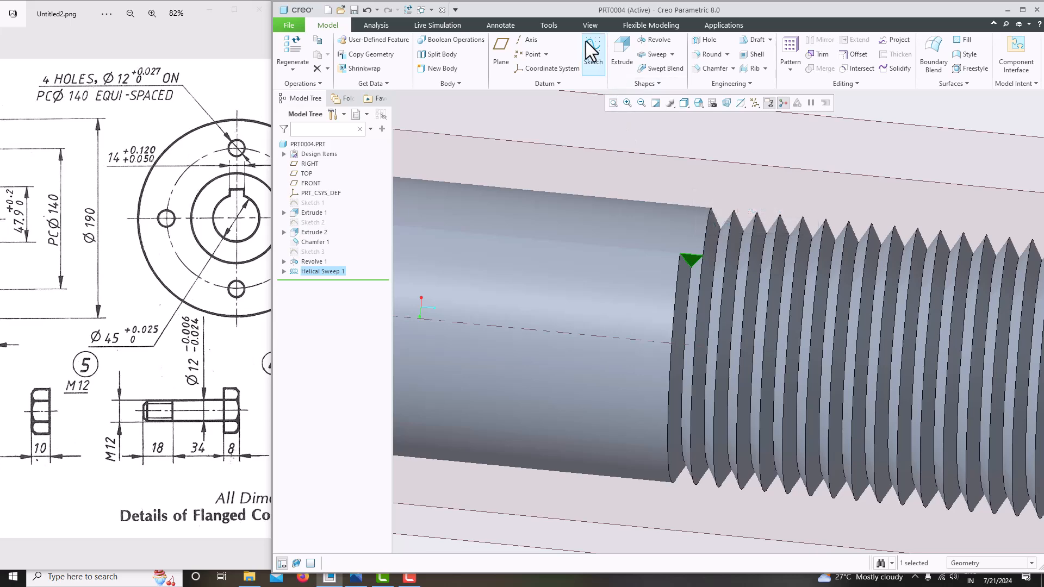
{"action": "left_click", "coordinate": [593, 54]}
{"action": "left_click", "coordinate": [728, 103]}
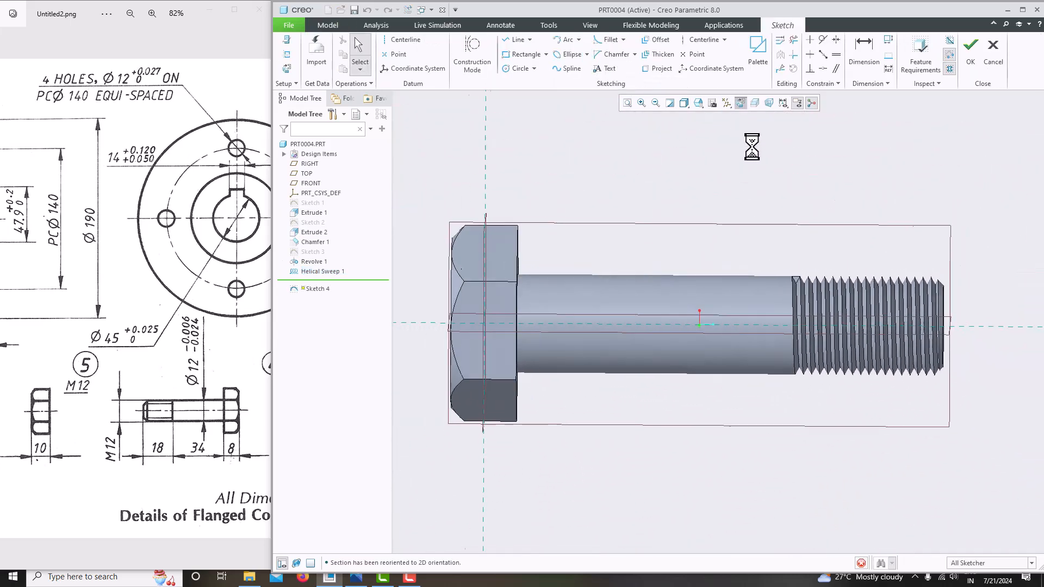
{"action": "scroll", "coordinate": [790, 310], "scroll_direction": "down", "scroll_amount": 3}
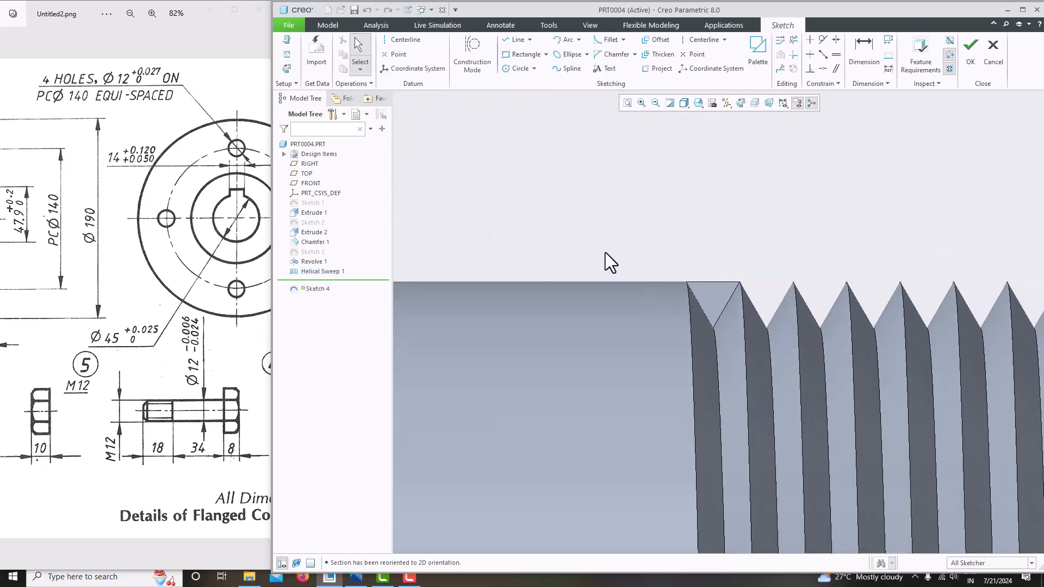
{"action": "left_click", "coordinate": [660, 69]}
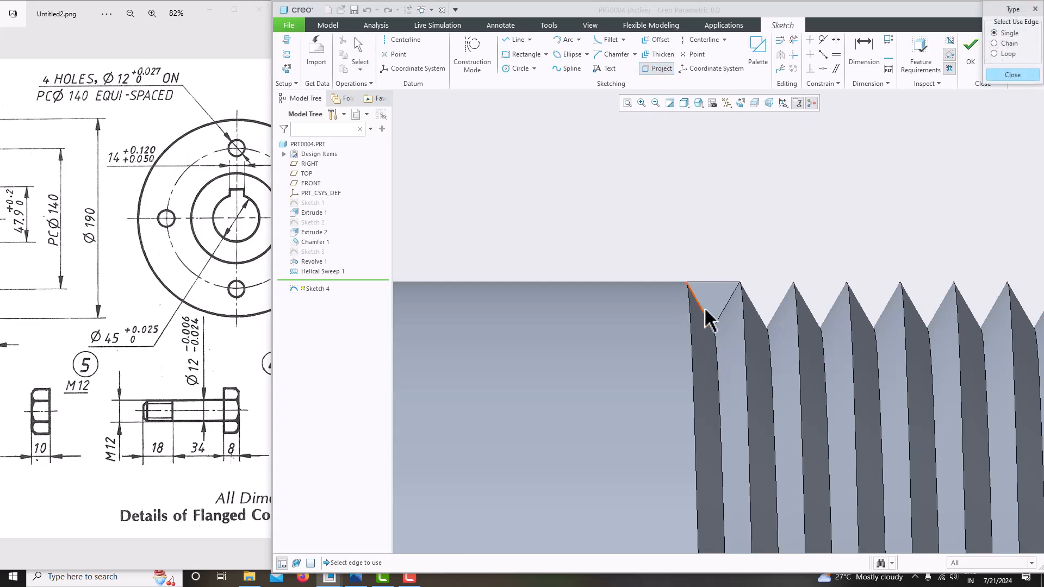
{"action": "left_click", "coordinate": [719, 319]}
{"action": "left_click", "coordinate": [713, 282]}
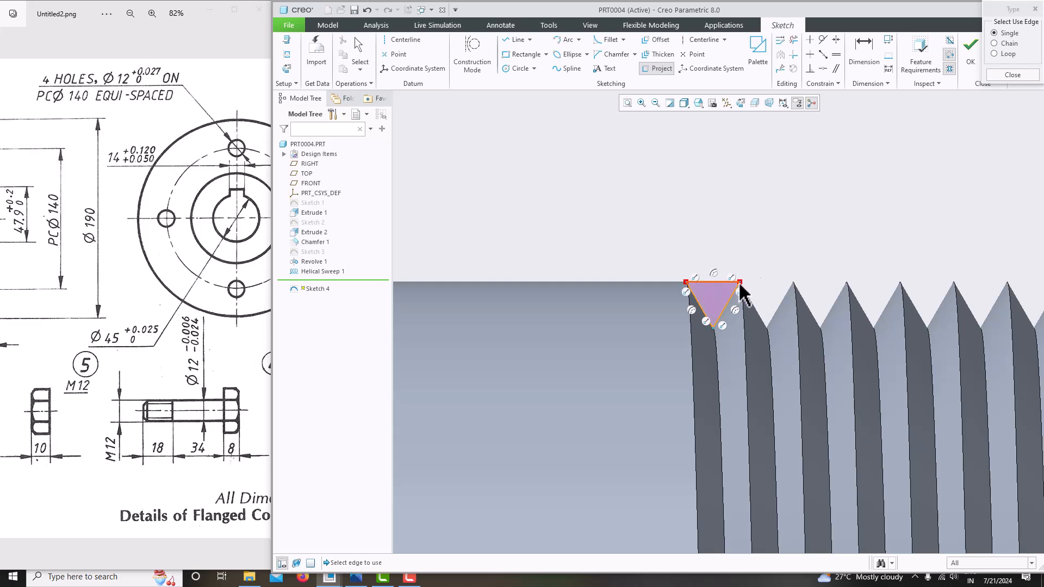
{"action": "left_click", "coordinate": [1013, 75]}
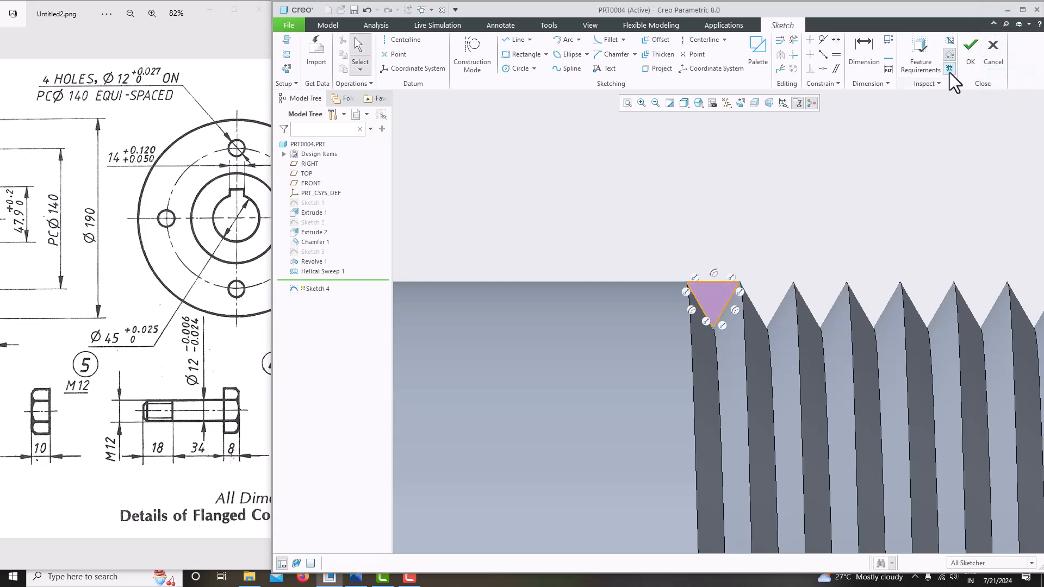
{"action": "left_click", "coordinate": [966, 64]}
Extrude the triangle as a flipped, To Next, material-removing cut (Extrude 3)
{"action": "left_click", "coordinate": [622, 60]}
{"action": "scroll", "coordinate": [640, 226], "scroll_direction": "up", "scroll_amount": 3}
{"action": "middle_click_drag", "start_coordinate": [640, 233], "coordinate": [643, 293]}
{"action": "left_click", "coordinate": [584, 406]}
{"action": "left_click", "coordinate": [380, 52]}
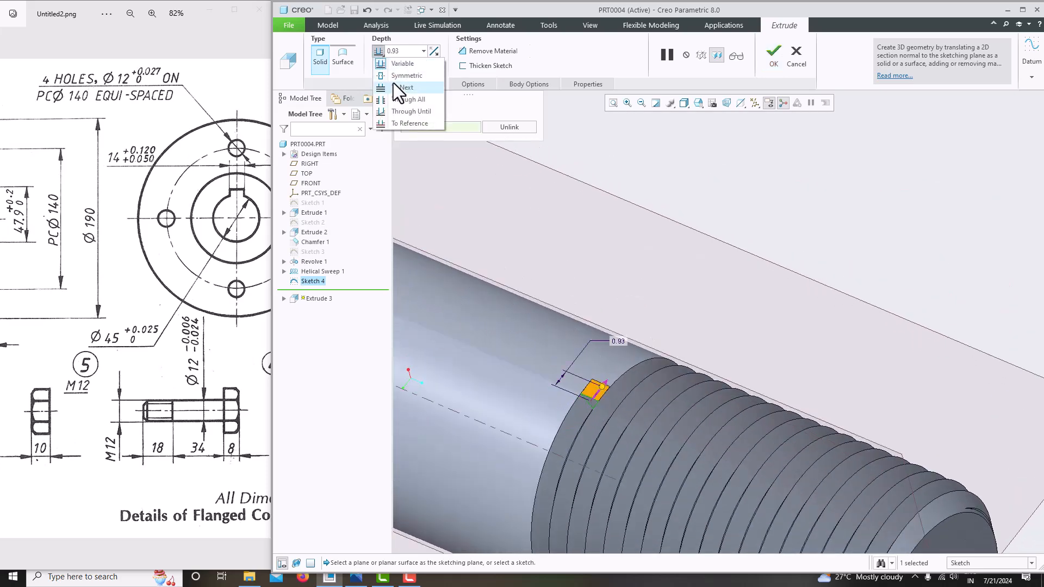
{"action": "left_click", "coordinate": [393, 86]}
{"action": "left_click", "coordinate": [490, 50]}
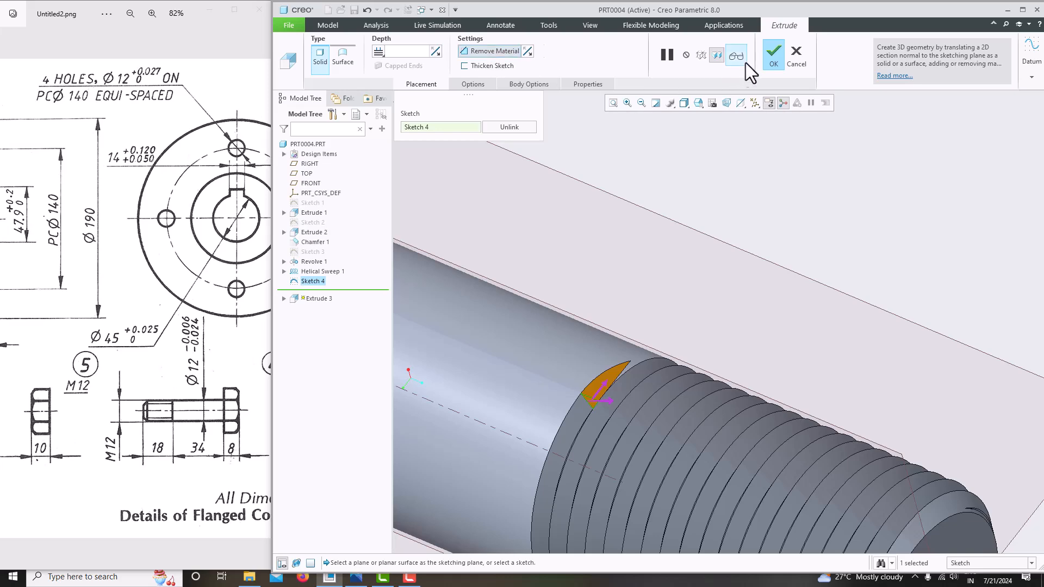
{"action": "left_click", "coordinate": [774, 58]}
{"action": "scroll", "coordinate": [674, 240], "scroll_direction": "up", "scroll_amount": 3}
{"action": "middle_click_drag", "start_coordinate": [673, 240], "coordinate": [698, 249]}
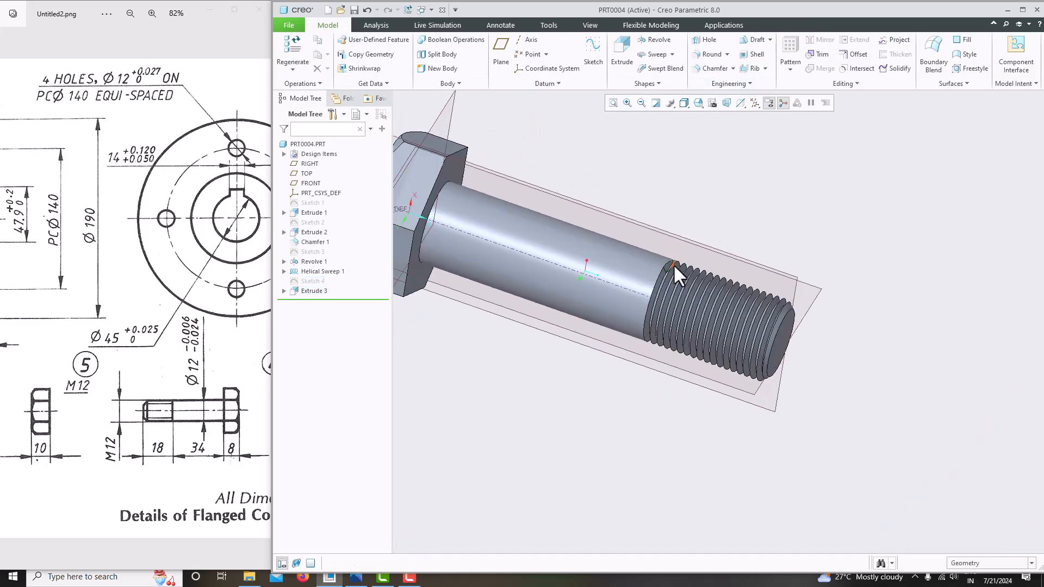
{"action": "scroll", "coordinate": [698, 249], "scroll_direction": "down", "scroll_amount": 5}
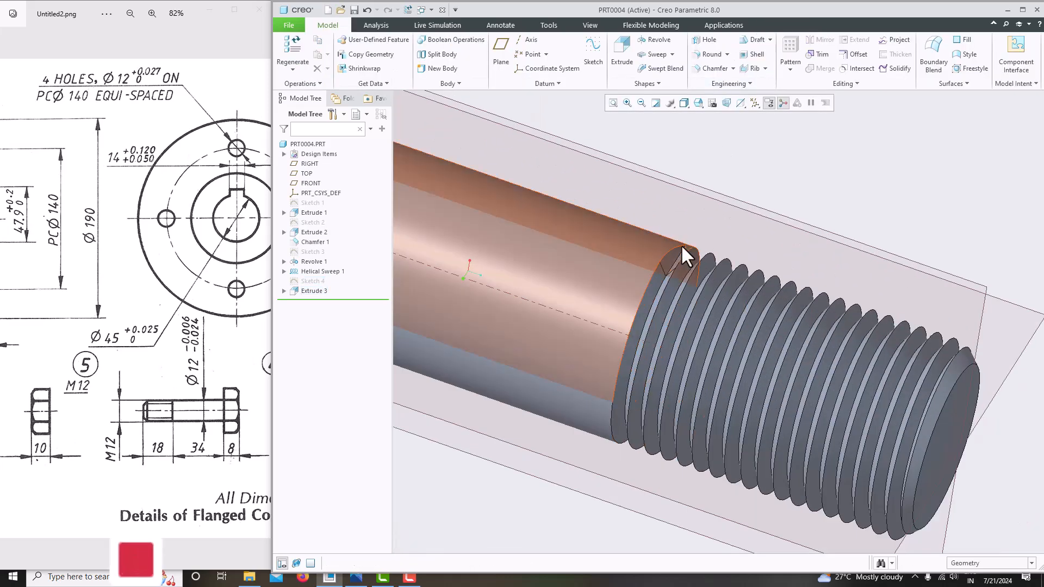
Orbit and zoom to review the finished threaded bolt
{"action": "scroll", "coordinate": [671, 282], "scroll_direction": "up", "scroll_amount": 2}
{"action": "mouse_move", "coordinate": [671, 283]}
{"action": "middle_mouse_down"}
{"action": "mouse_move", "coordinate": [687, 241]}
{"action": "mouse_move", "coordinate": [745, 180]}
{"action": "mouse_move", "coordinate": [755, 265]}
{"action": "mouse_move", "coordinate": [671, 320]}
{"action": "mouse_move", "coordinate": [576, 302]}
{"action": "mouse_move", "coordinate": [541, 312]}
{"action": "mouse_move", "coordinate": [524, 334]}
{"action": "middle_mouse_up"}
{"action": "scroll", "coordinate": [756, 265], "scroll_direction": "up", "scroll_amount": 3}
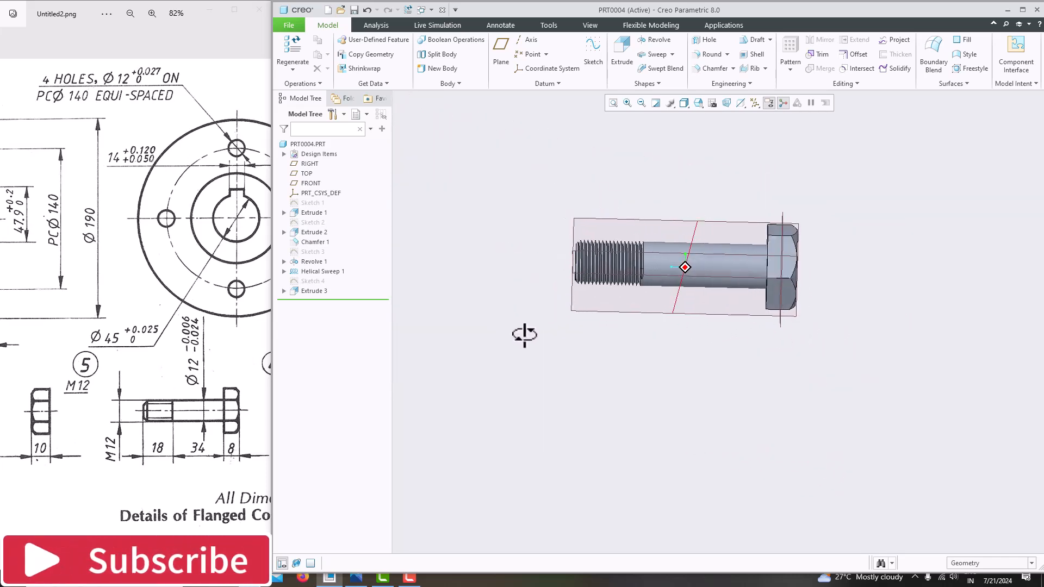
{"action": "scroll", "coordinate": [129, 466], "scroll_direction": "down", "scroll_amount": 4}
{"action": "scroll", "coordinate": [599, 322], "scroll_direction": "up", "scroll_amount": 4}
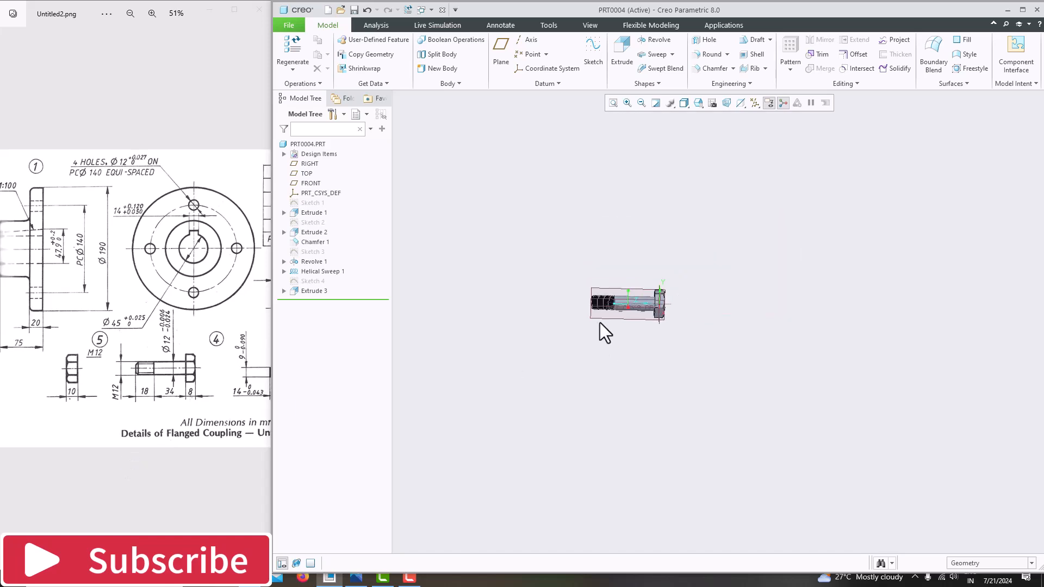
{"action": "scroll", "coordinate": [599, 322], "scroll_direction": "down", "scroll_amount": 5}
Save a copy of the part named 4_BOLT
{"action": "left_click", "coordinate": [283, 27]}
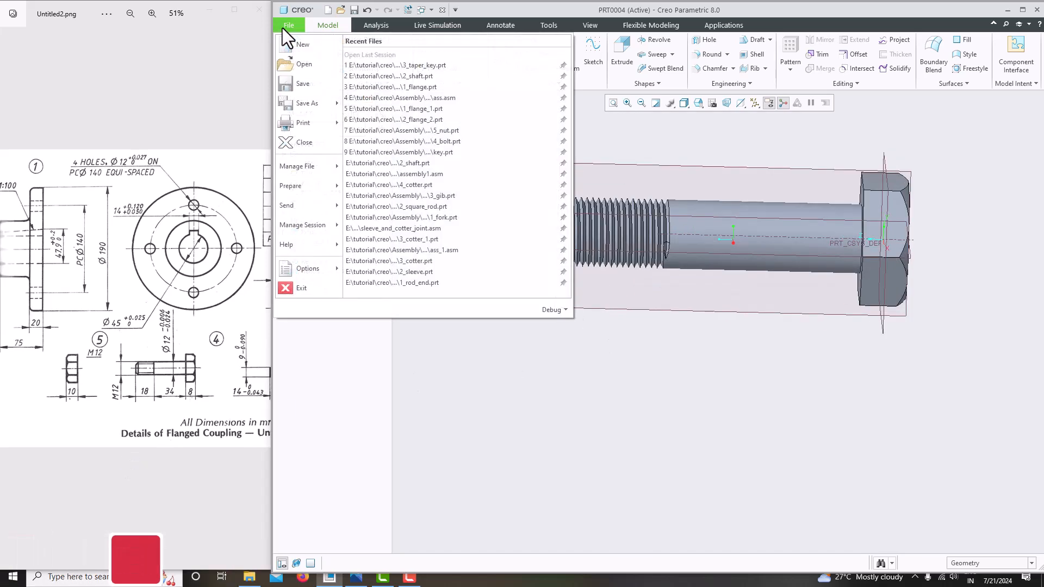
{"action": "mouse_move", "coordinate": [306, 102]}
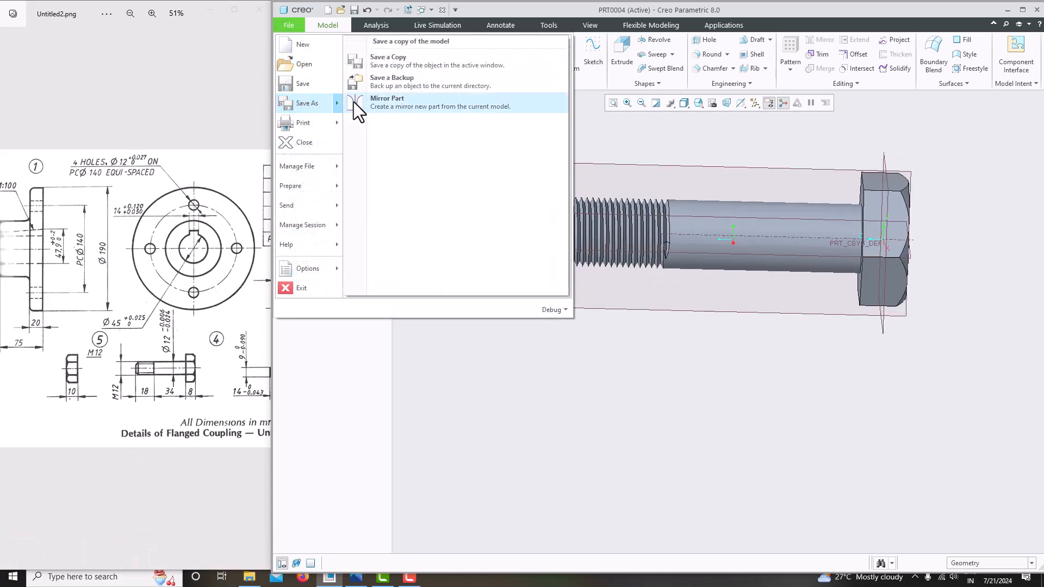
{"action": "left_click", "coordinate": [405, 67]}
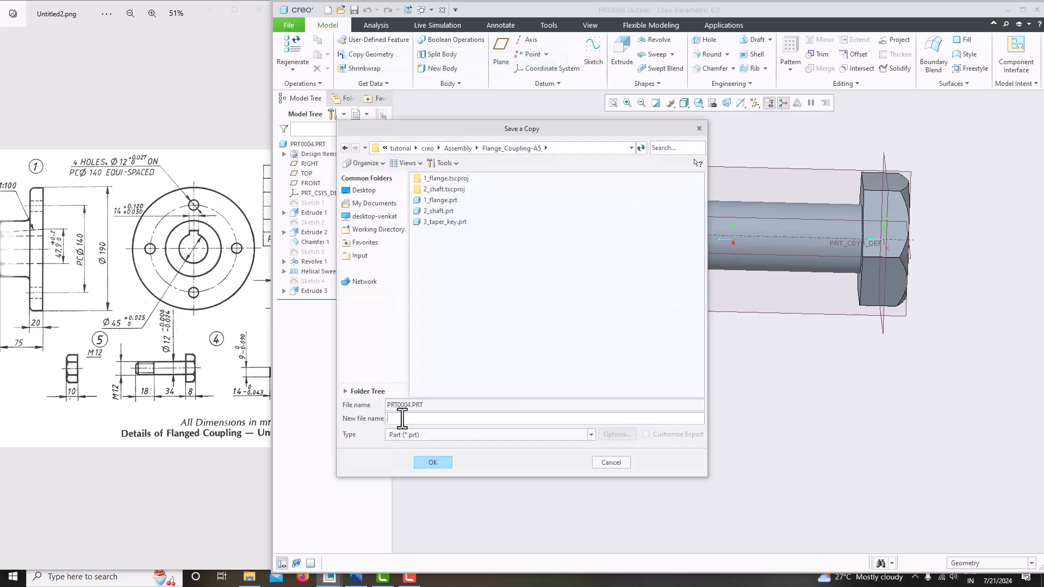
{"action": "left_click_drag", "start_coordinate": [215, 403], "coordinate": [137, 401]}
{"action": "scroll", "coordinate": [137, 401], "scroll_direction": "down", "scroll_amount": 2}
{"action": "scroll", "coordinate": [137, 400], "scroll_direction": "up", "scroll_amount": 2}
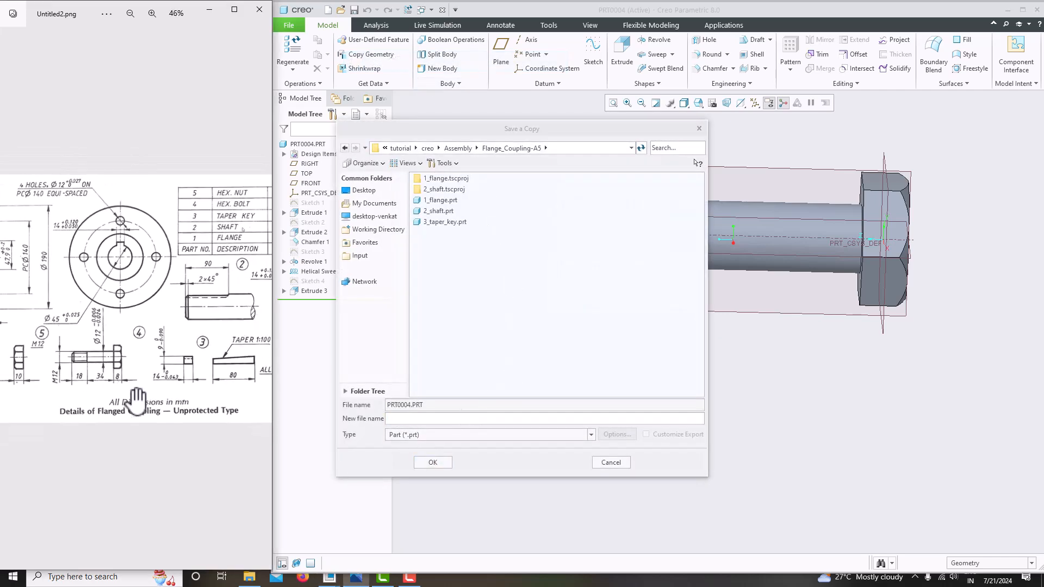
{"action": "left_click", "coordinate": [422, 420]}
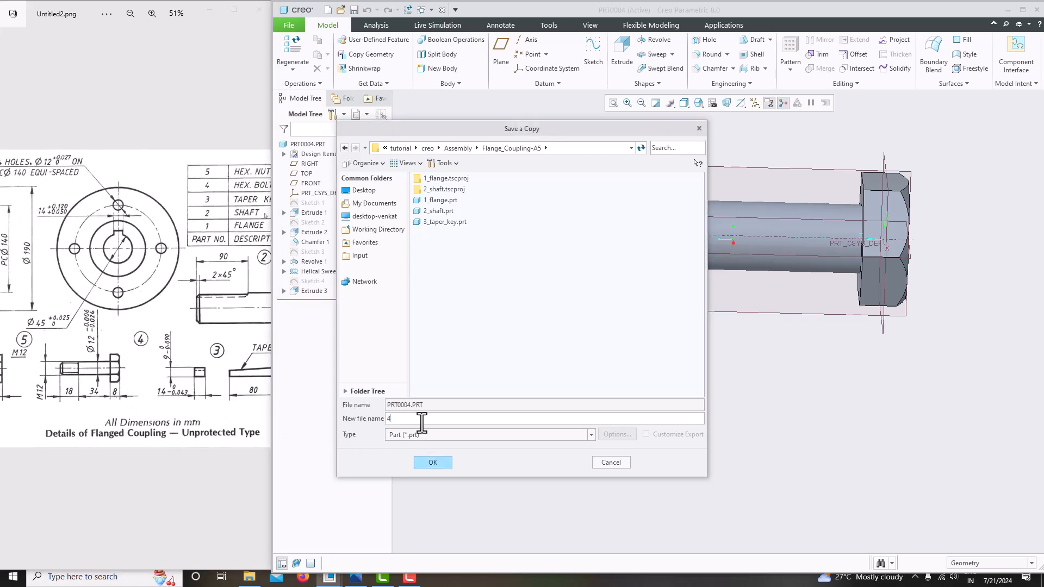
{"action": "key", "text": "Return"}
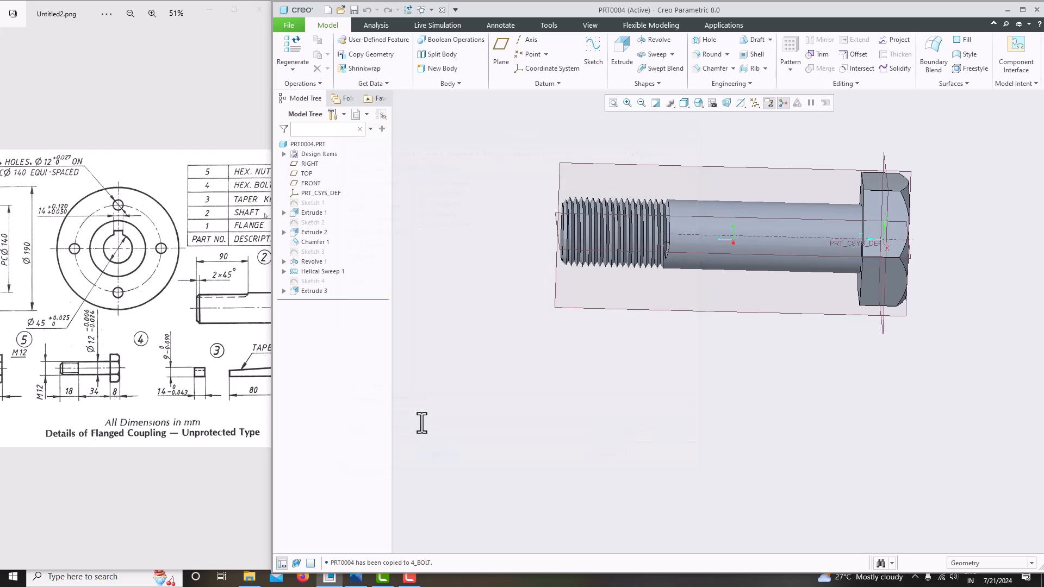
{"action": "left_click_drag", "start_coordinate": [136, 359], "coordinate": [189, 359]}
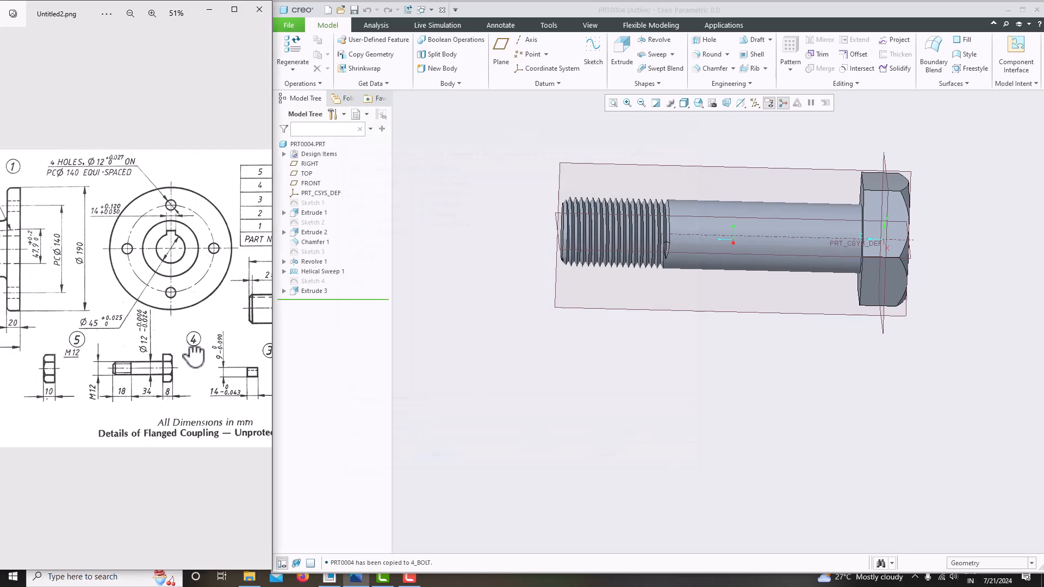
{"action": "left_click", "coordinate": [522, 338]}
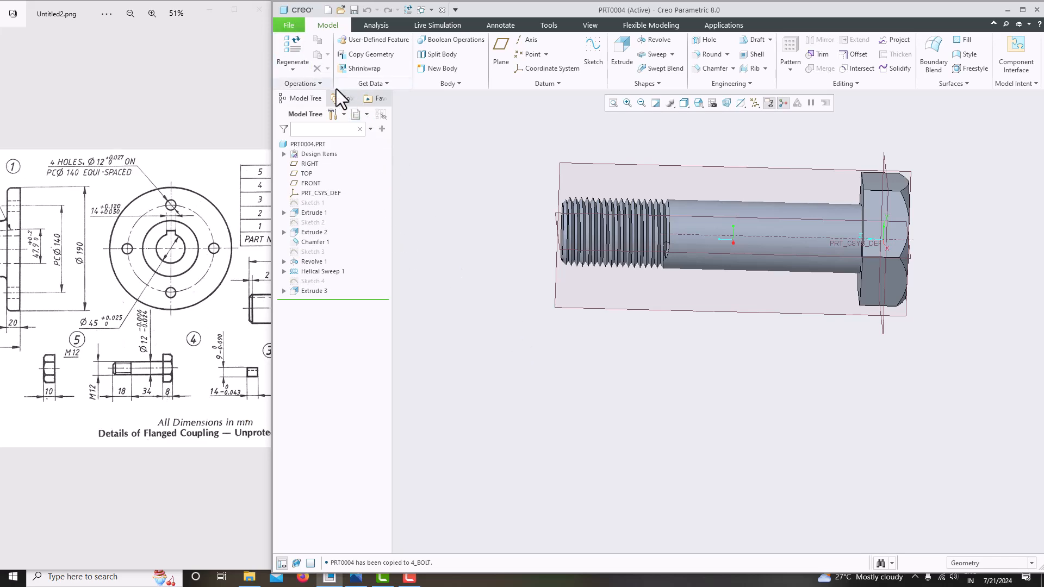
{"action": "middle_click_drag", "start_coordinate": [470, 222], "coordinate": [686, 296]}
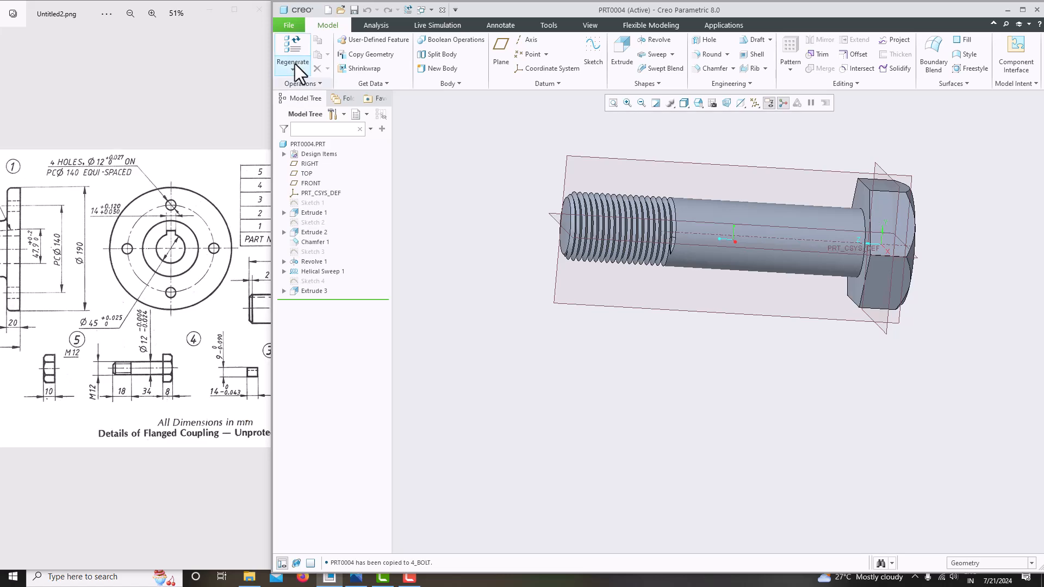
Close the bolt and create solid part PRT0005 from the mmns_part_solid_abs template
{"action": "left_click", "coordinate": [289, 25]}
{"action": "left_click", "coordinate": [293, 145]}
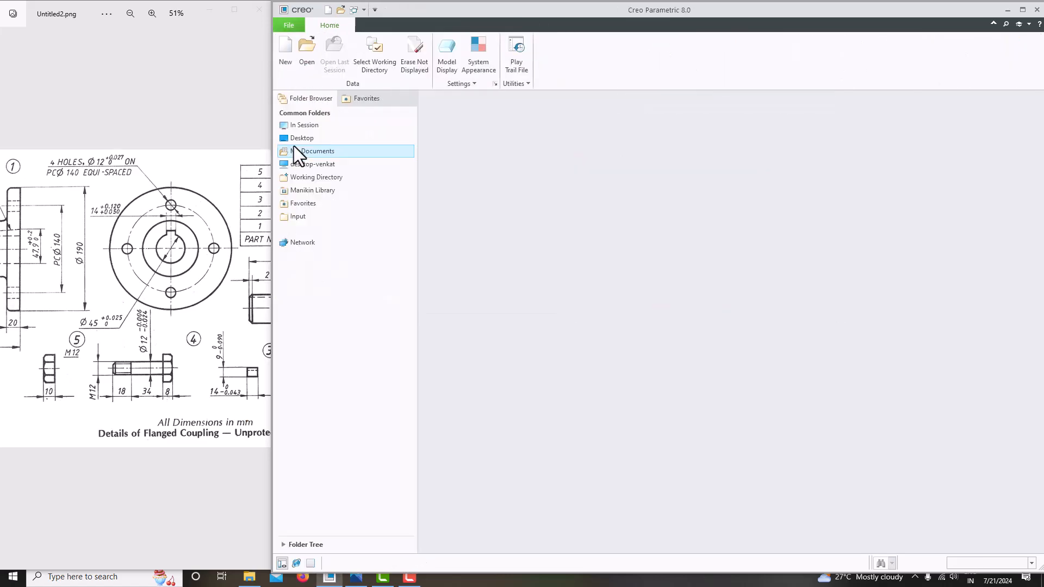
{"action": "left_click", "coordinate": [286, 55]}
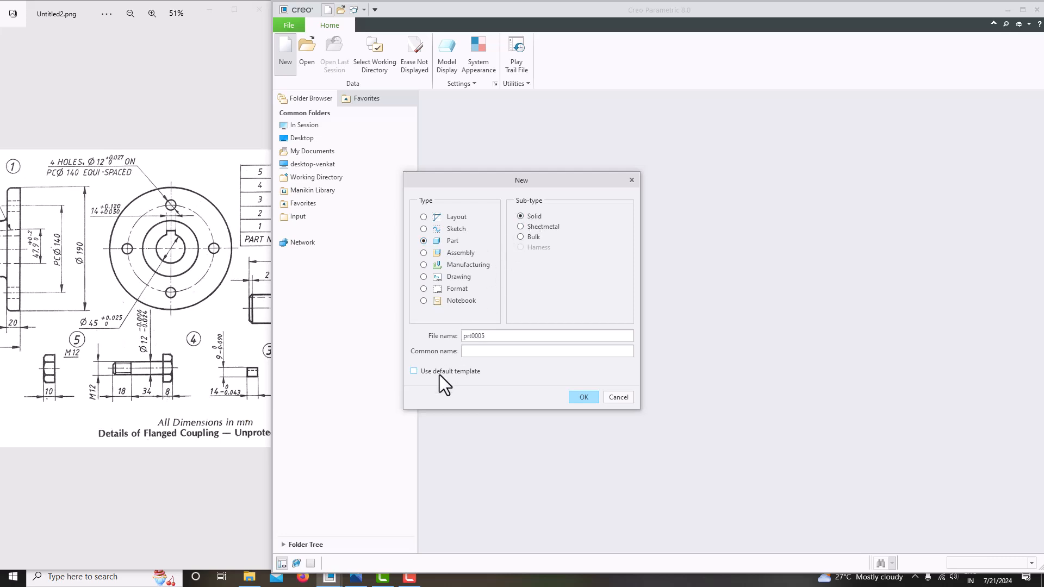
{"action": "left_click", "coordinate": [585, 399]}
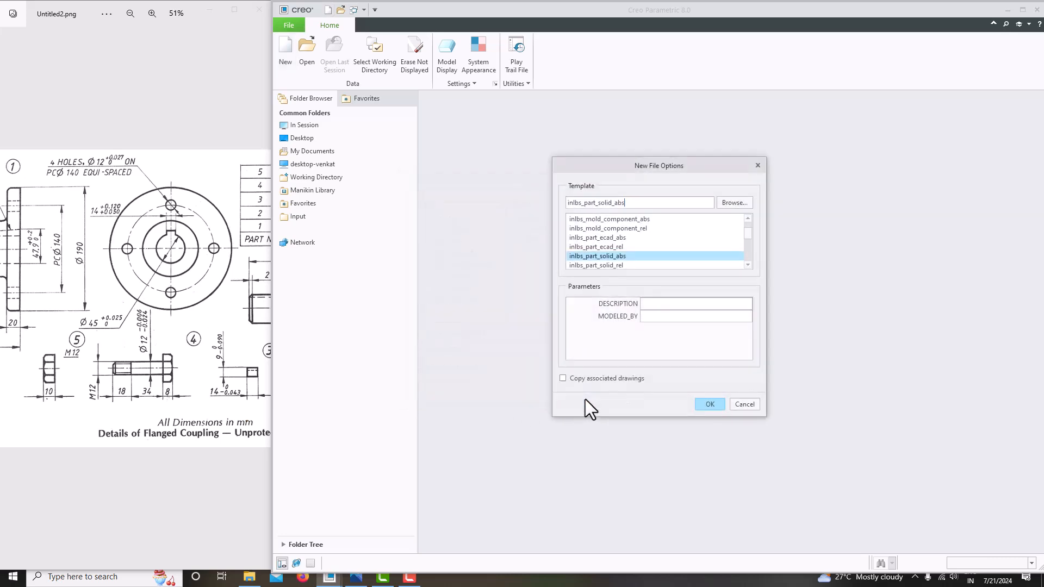
{"action": "scroll", "coordinate": [610, 266], "scroll_direction": "down", "scroll_amount": 2}
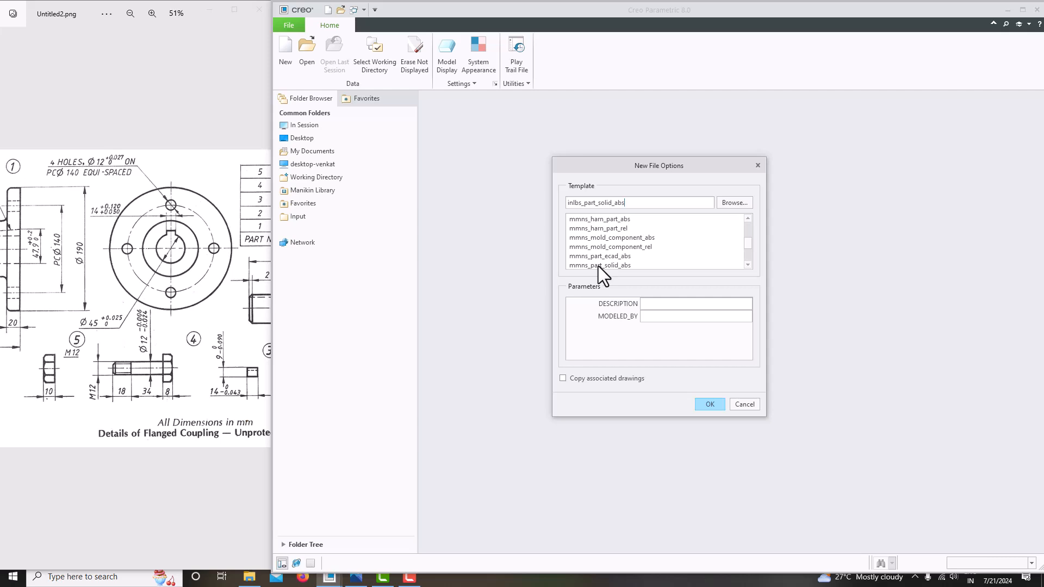
{"action": "left_click", "coordinate": [598, 266]}
{"action": "left_click", "coordinate": [710, 404]}
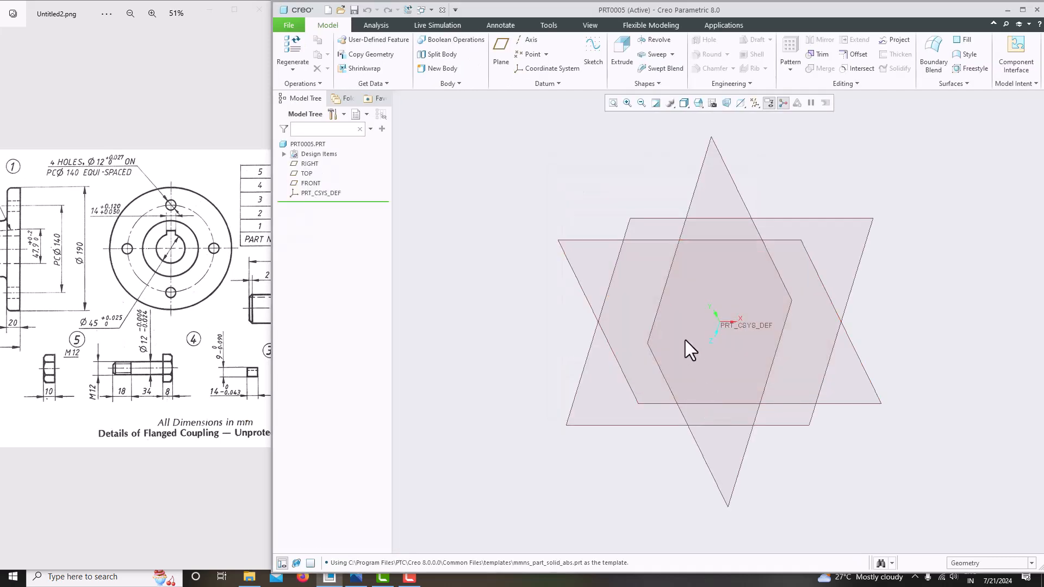
Start a sketch on the FRONT plane and place a palette 6-sided hexagon near the origin
{"action": "left_click", "coordinate": [569, 242]}
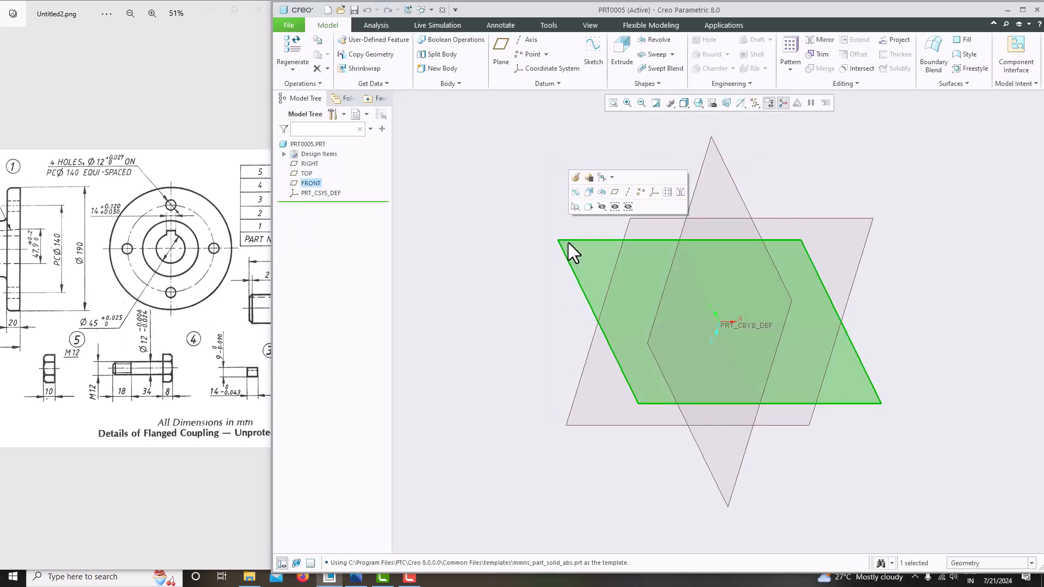
{"action": "left_click", "coordinate": [586, 61]}
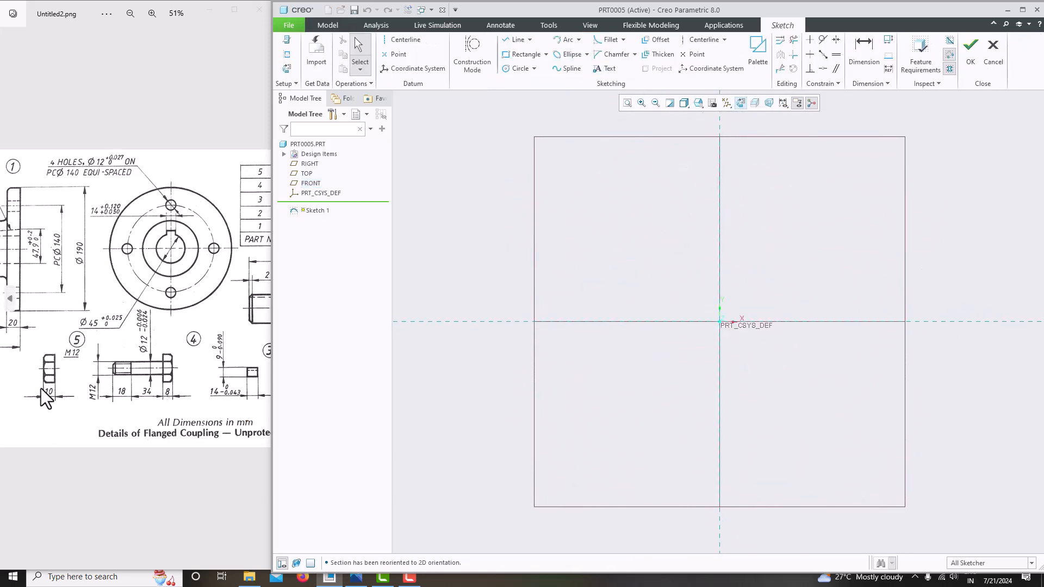
{"action": "scroll", "coordinate": [40, 388], "scroll_direction": "up", "scroll_amount": 3}
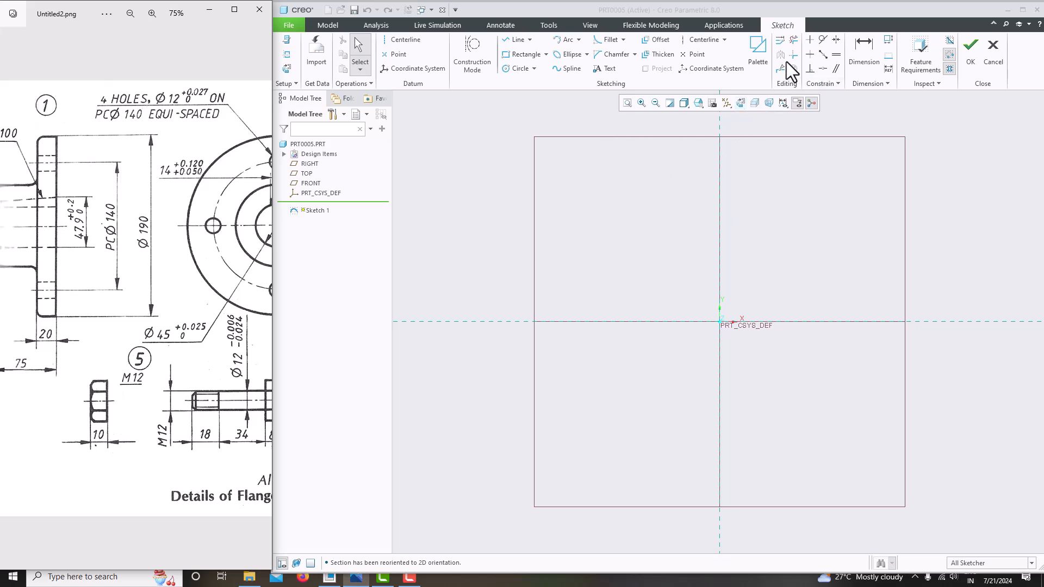
{"action": "left_click", "coordinate": [759, 53]}
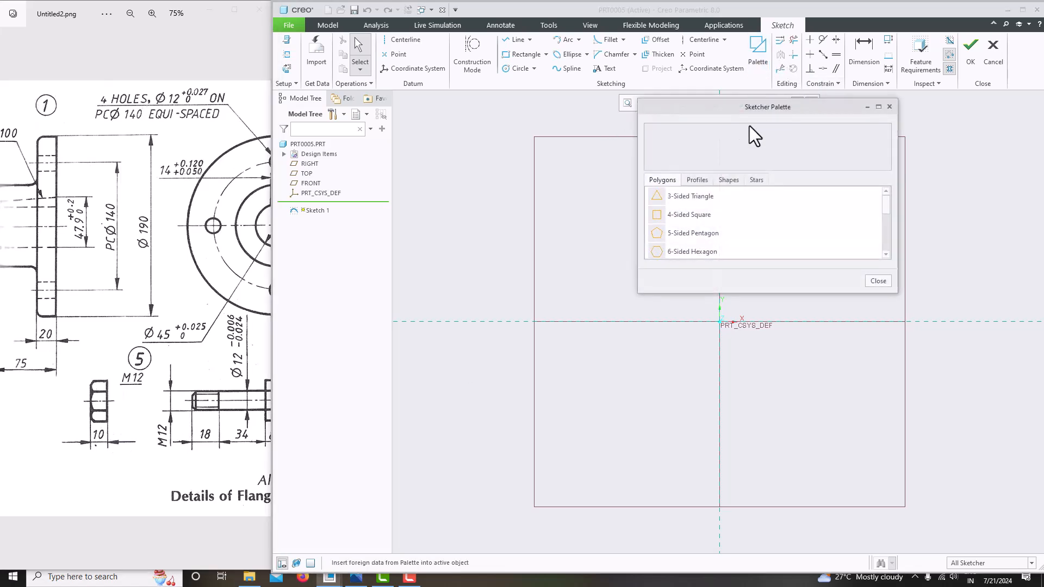
{"action": "left_click", "coordinate": [689, 250]}
{"action": "left_click_drag", "start_coordinate": [687, 251], "coordinate": [732, 321]}
{"action": "left_click", "coordinate": [890, 107]}
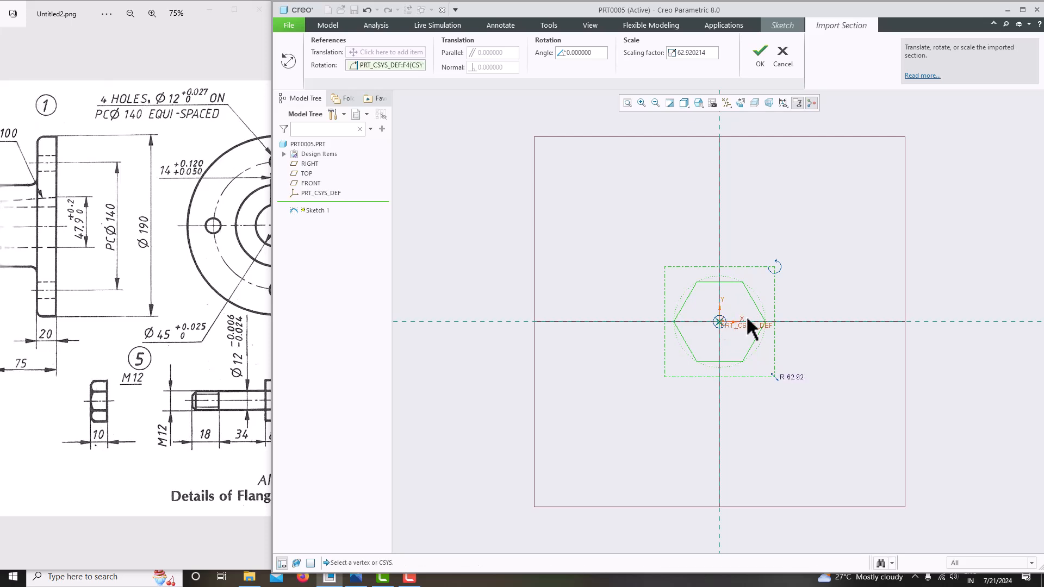
{"action": "middle_click", "coordinate": [815, 274]}
{"action": "scroll", "coordinate": [722, 360], "scroll_direction": "down", "scroll_amount": 3}
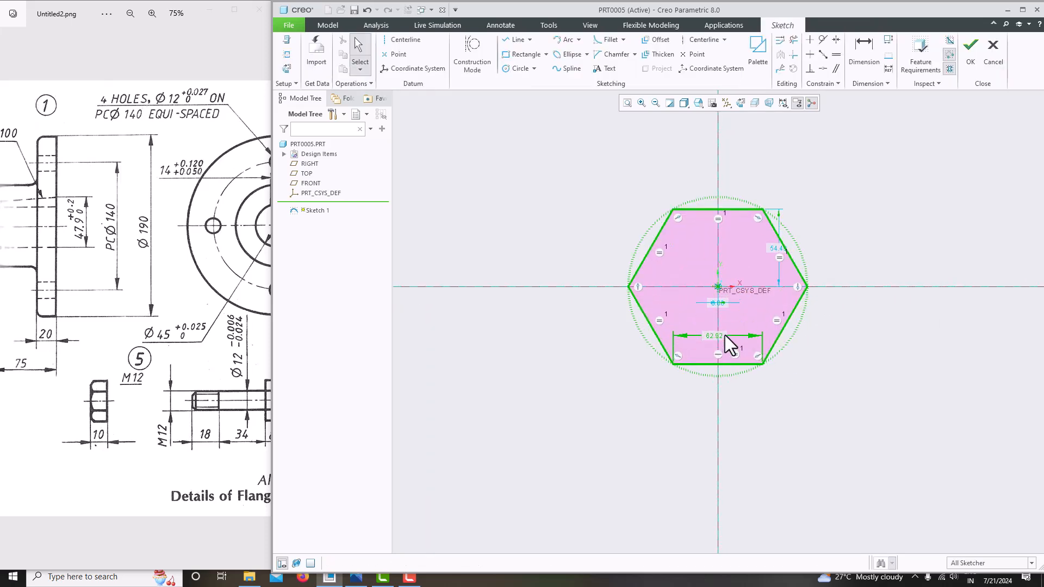
Replace the 62.92 edge-length dimension with a 24 across-corners dimension
{"action": "left_click", "coordinate": [716, 334]}
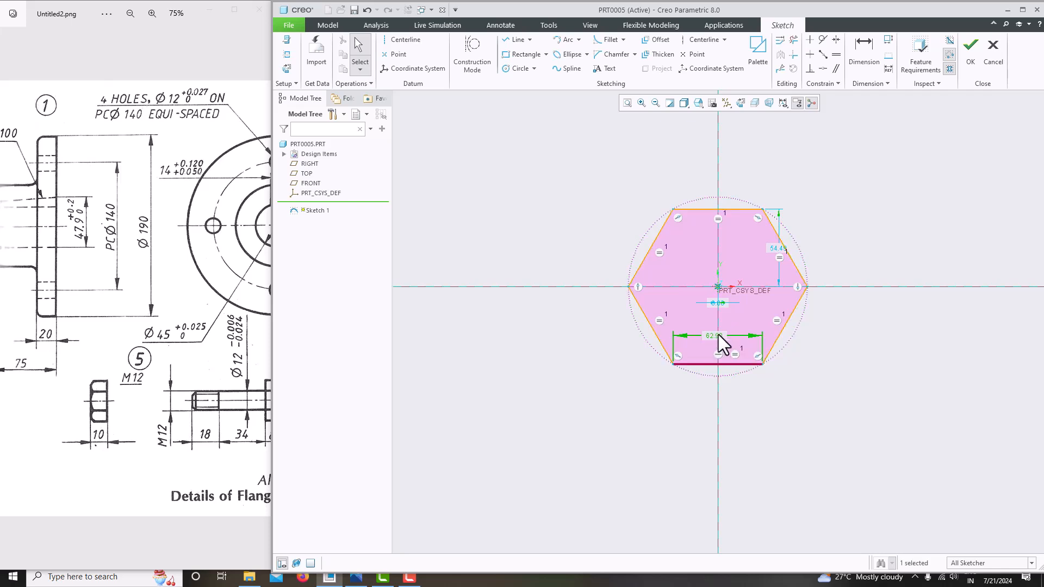
{"action": "key", "text": "Delete"}
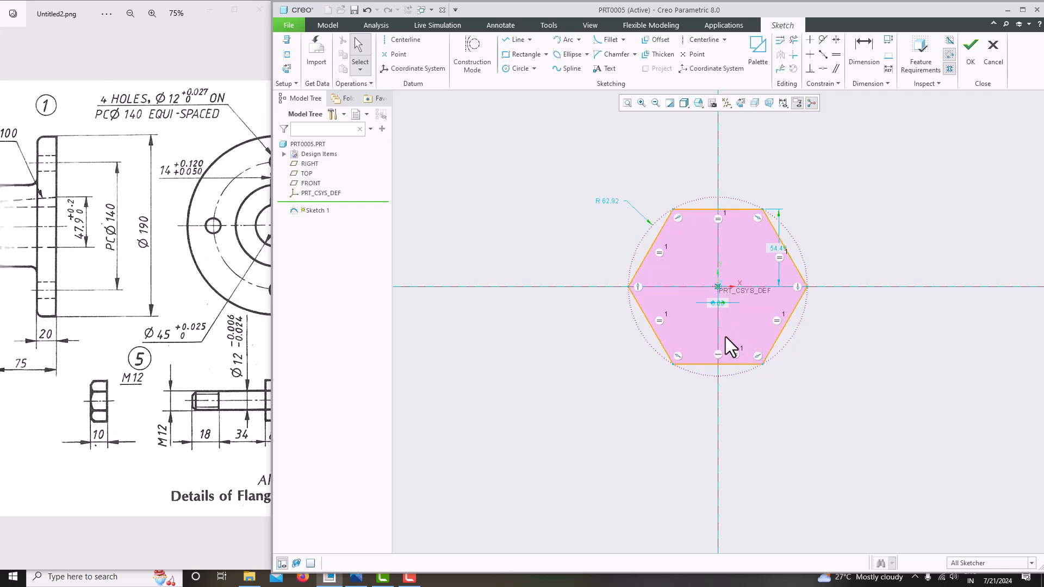
{"action": "left_click", "coordinate": [862, 58]}
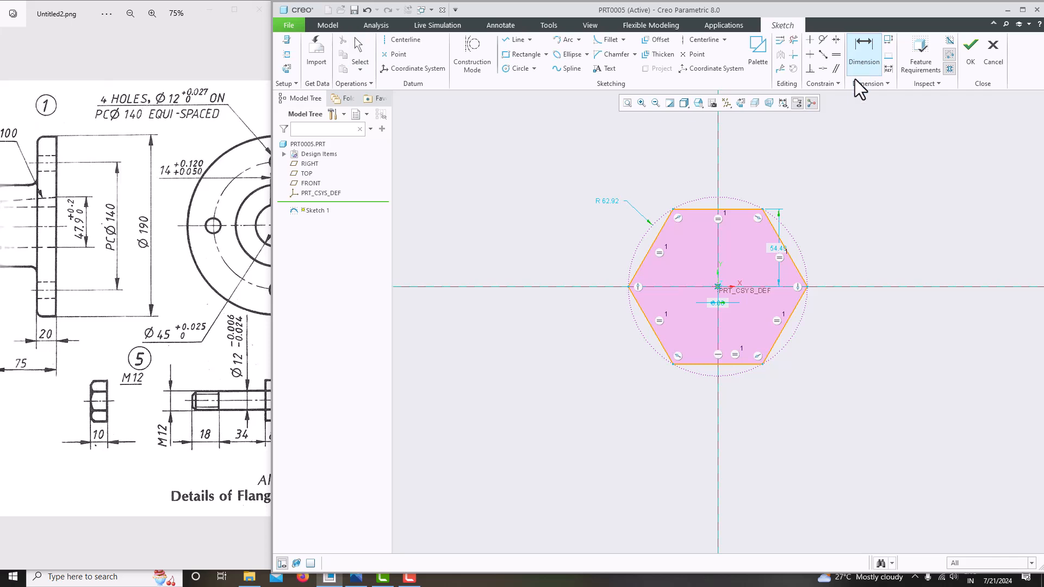
{"action": "left_click", "coordinate": [807, 287]}
{"action": "middle_click", "coordinate": [741, 269]}
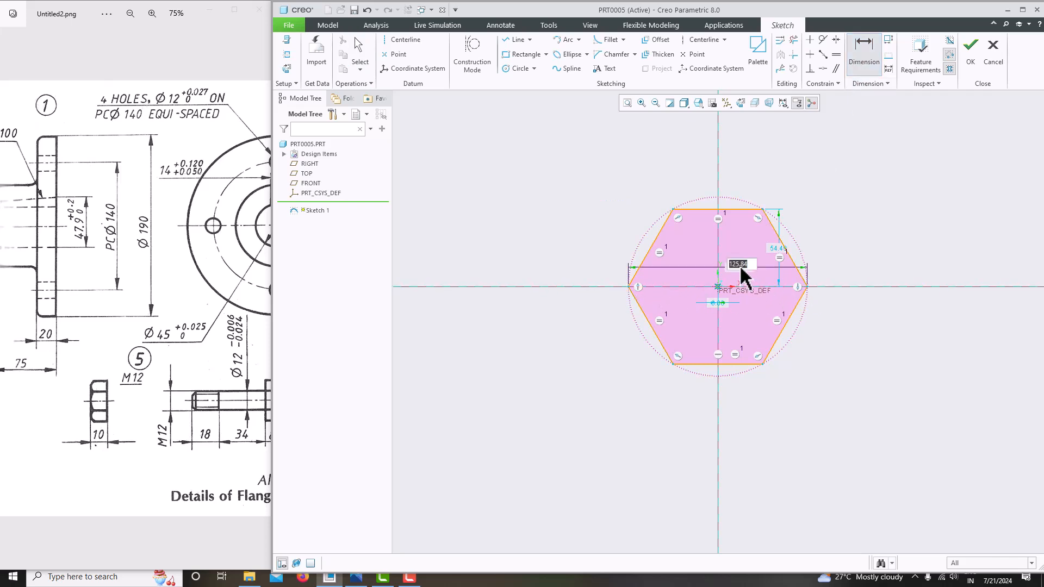
{"action": "type", "text": "24"}
{"action": "key", "text": "Return"}
{"action": "scroll", "coordinate": [723, 254], "scroll_direction": "down", "scroll_amount": 4}
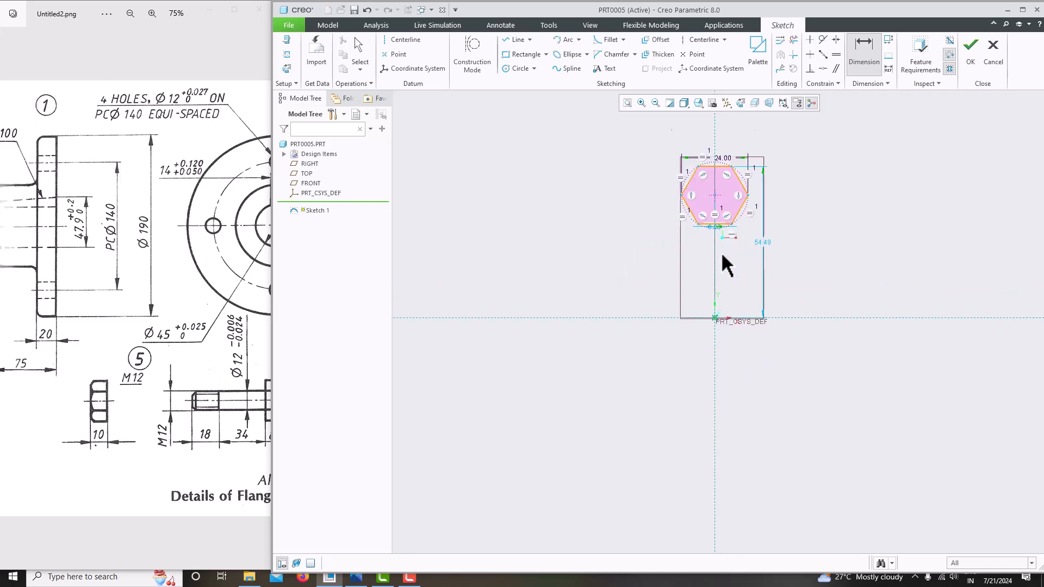
{"action": "middle_click", "coordinate": [780, 204]}
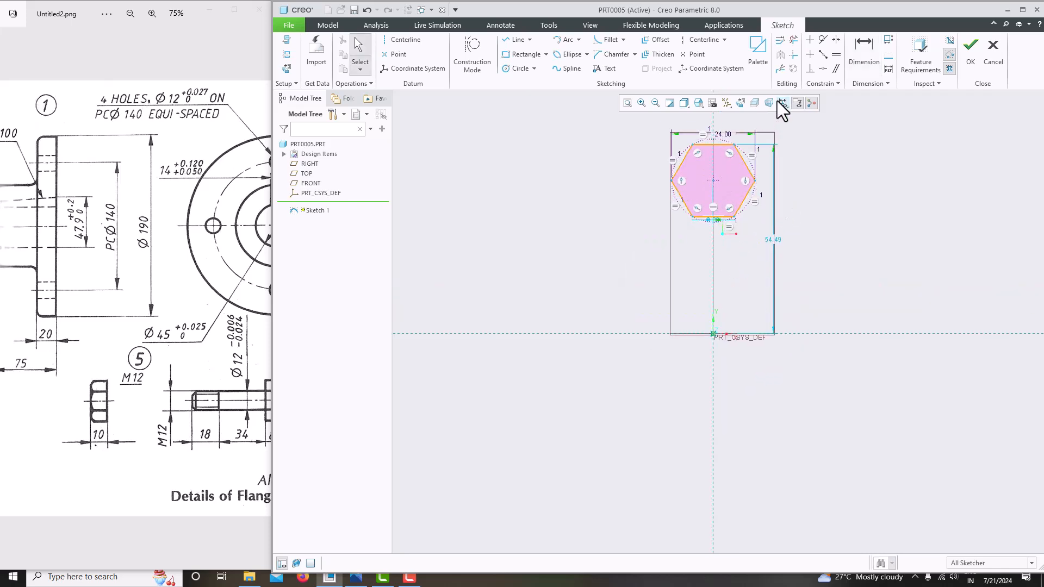
Make the hexagon's centre coincide with the origin and accept the sketch
{"action": "left_click", "coordinate": [823, 69]}
{"action": "left_click", "coordinate": [713, 181]}
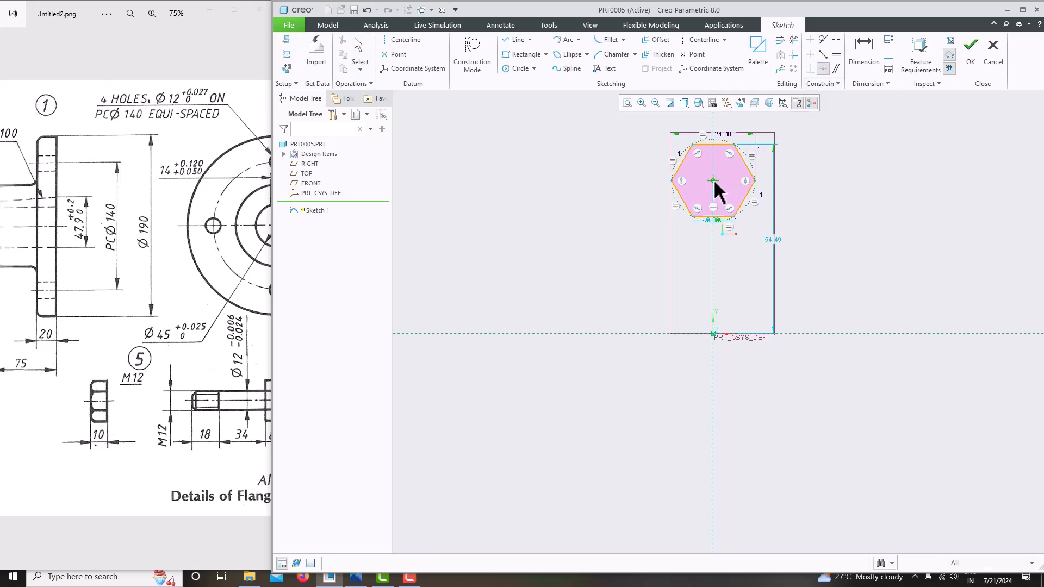
{"action": "left_click", "coordinate": [717, 325]}
{"action": "scroll", "coordinate": [777, 282], "scroll_direction": "down", "scroll_amount": 2}
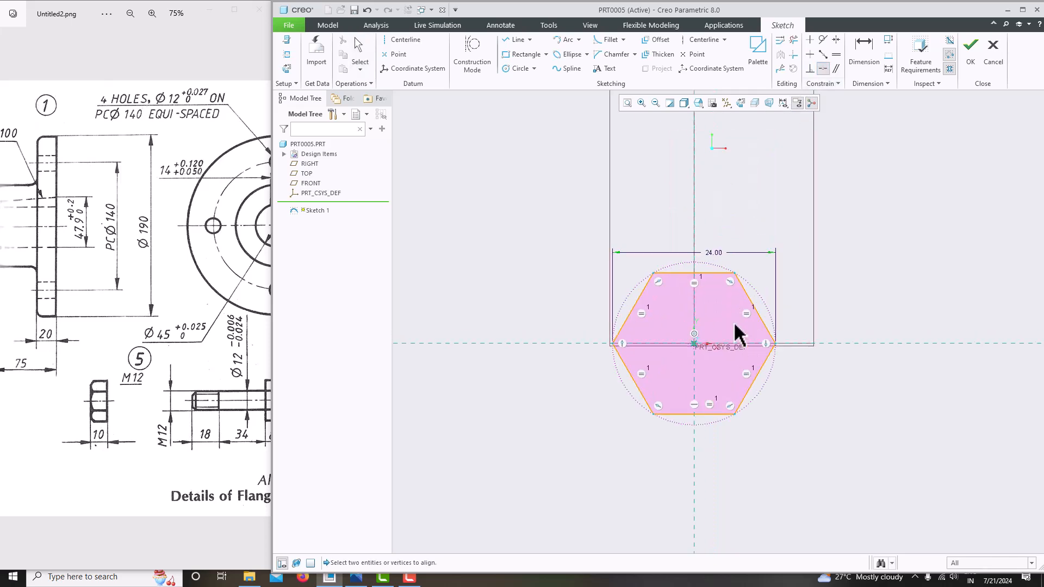
{"action": "middle_click", "coordinate": [824, 261]}
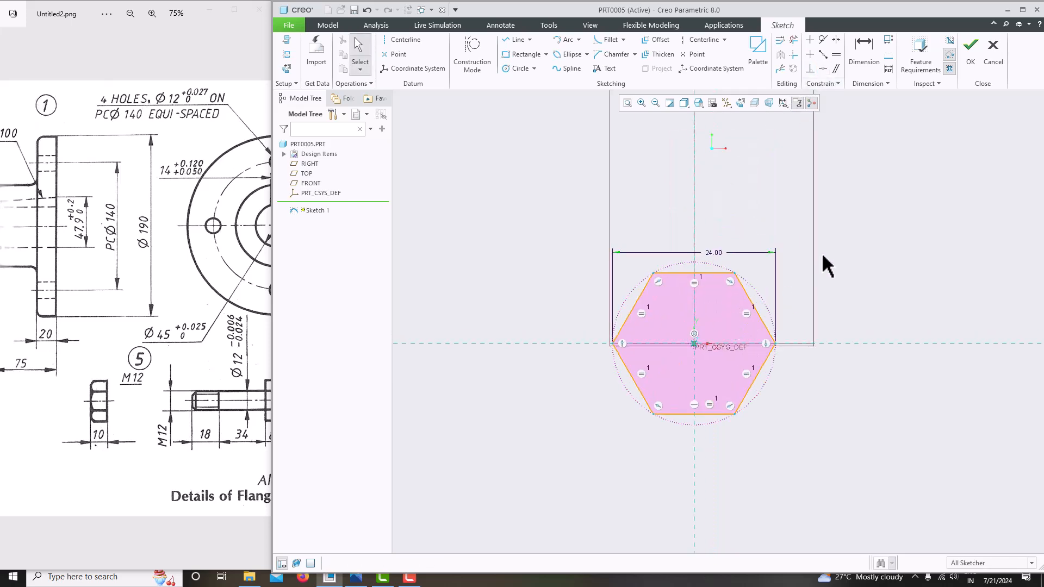
{"action": "left_click", "coordinate": [970, 63]}
Extrude the hexagon sketch symmetrically to a depth of 10 to form a solid prism
{"action": "left_click", "coordinate": [613, 104]}
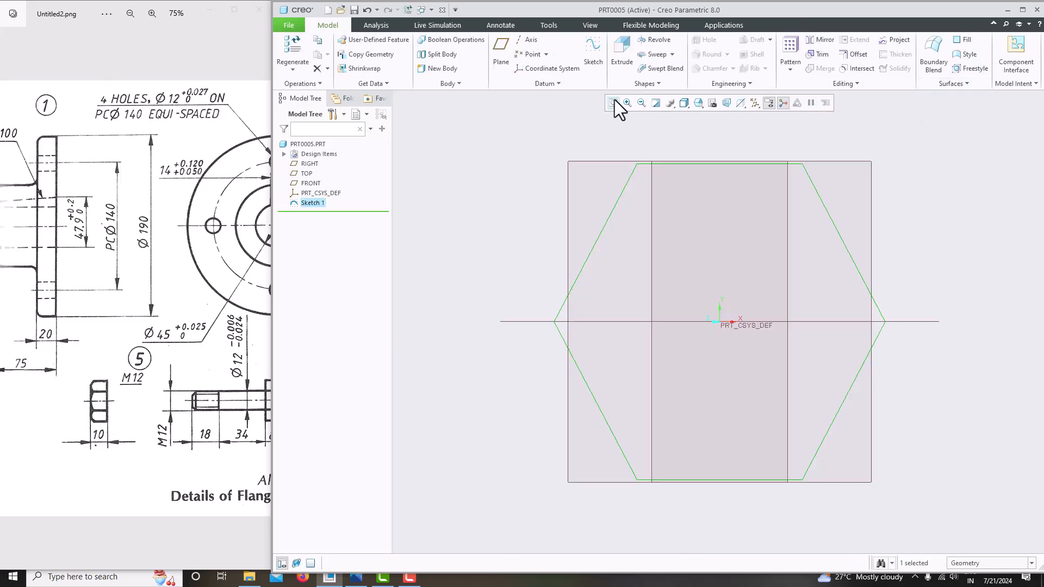
{"action": "middle_click_drag", "start_coordinate": [769, 272], "coordinate": [727, 260]}
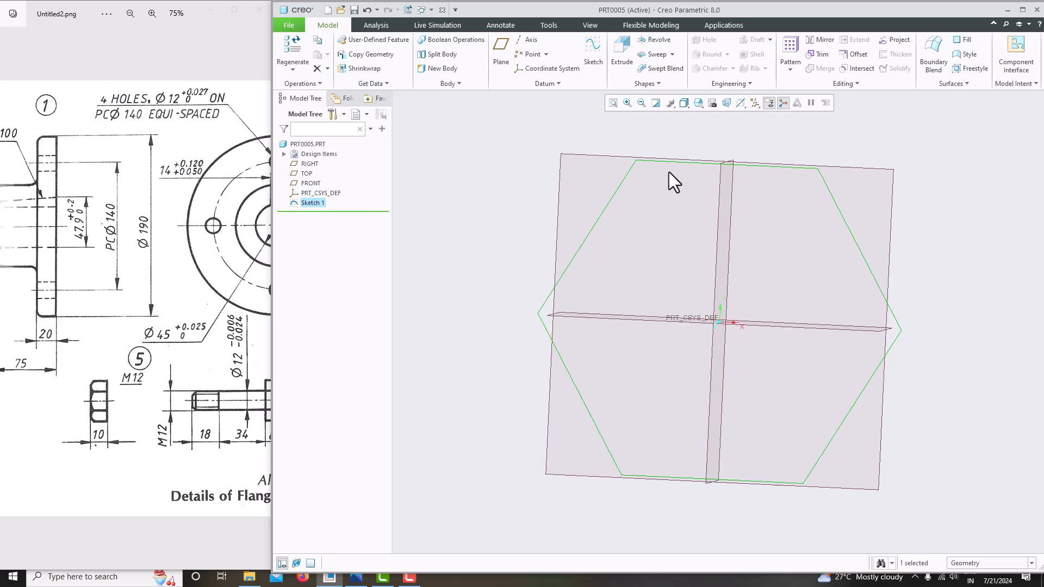
{"action": "left_click", "coordinate": [619, 55]}
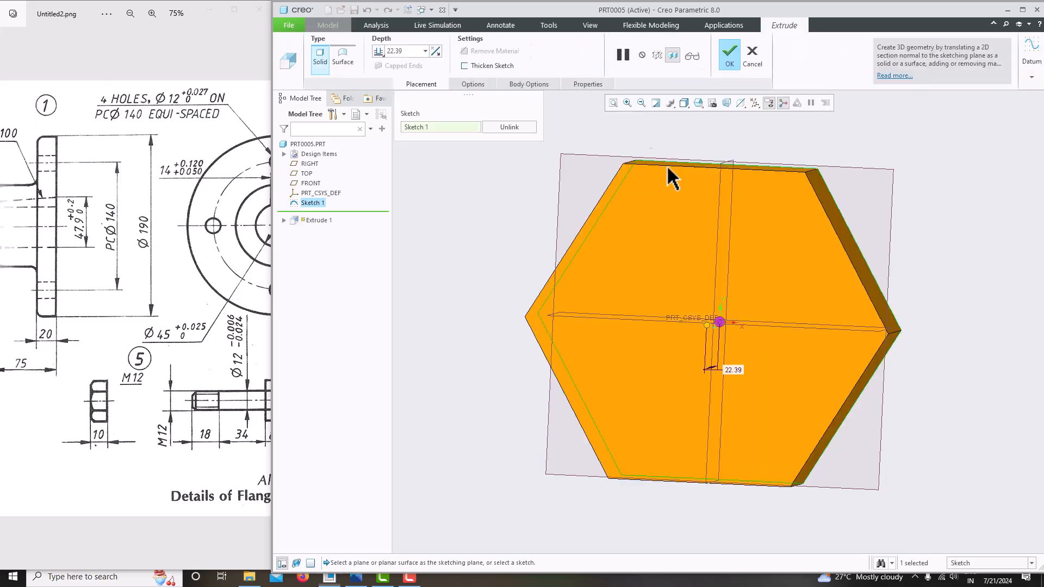
{"action": "middle_click_drag", "start_coordinate": [641, 126], "coordinate": [688, 276]}
{"action": "left_click", "coordinate": [377, 51]}
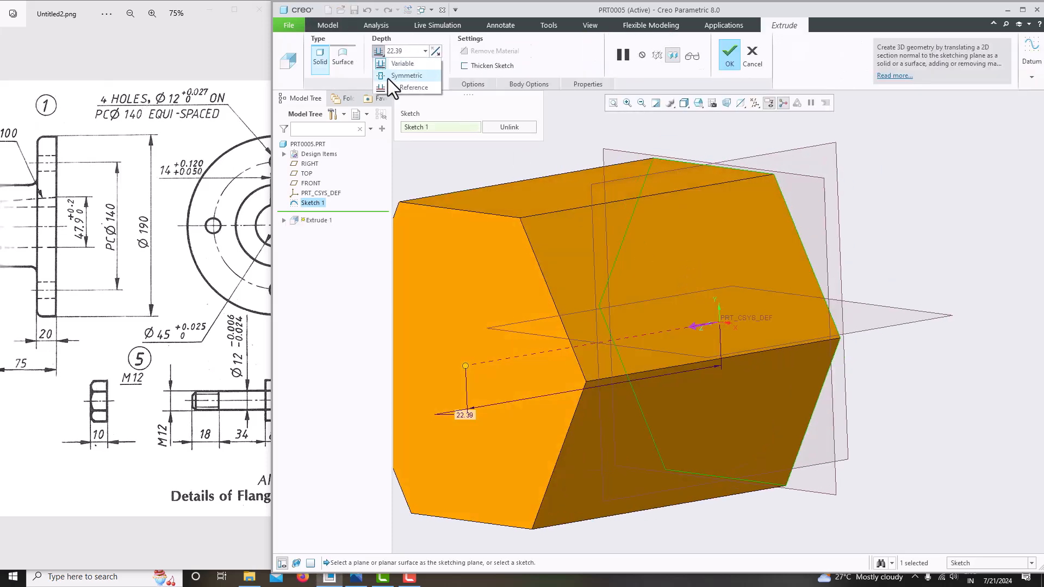
{"action": "left_click", "coordinate": [388, 78]}
{"action": "type", "text": "10"}
{"action": "key", "text": "Return"}
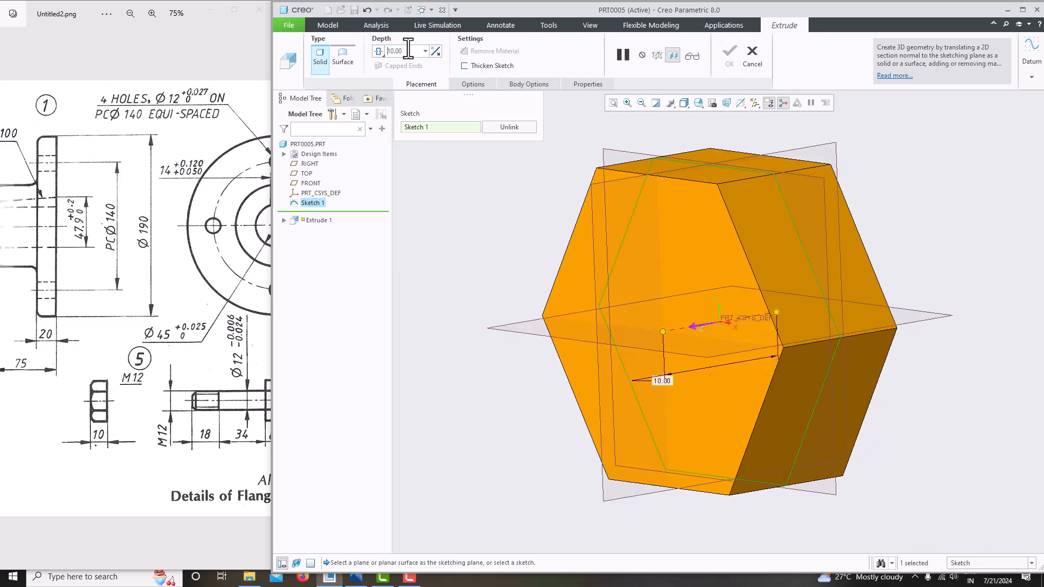
{"action": "left_click", "coordinate": [729, 52]}
{"action": "middle_click_drag", "start_coordinate": [693, 308], "coordinate": [736, 308]}
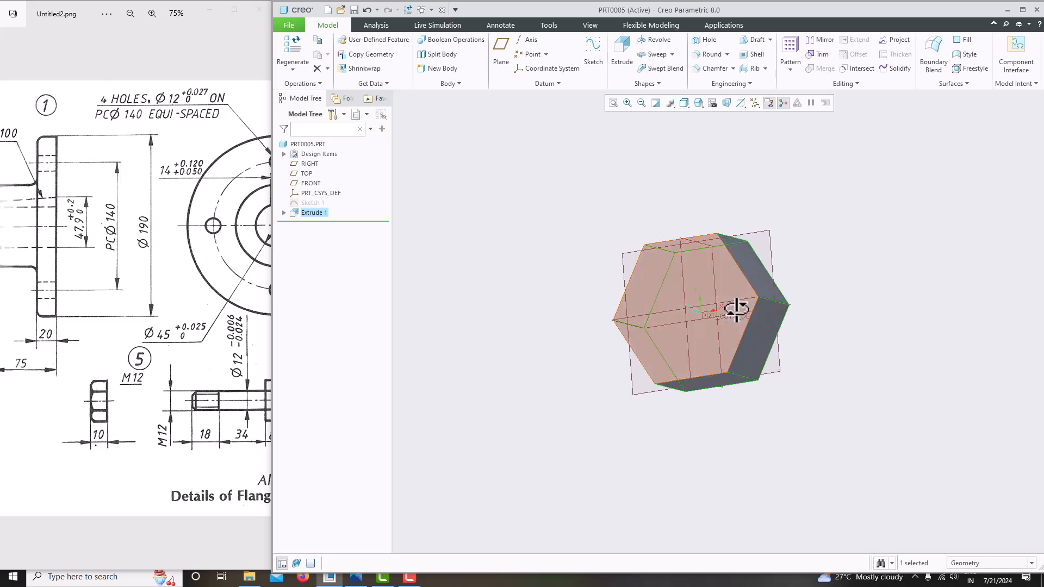
Sketch a 12-diameter circle centred on the origin on the prism's front face
{"action": "left_click", "coordinate": [734, 297]}
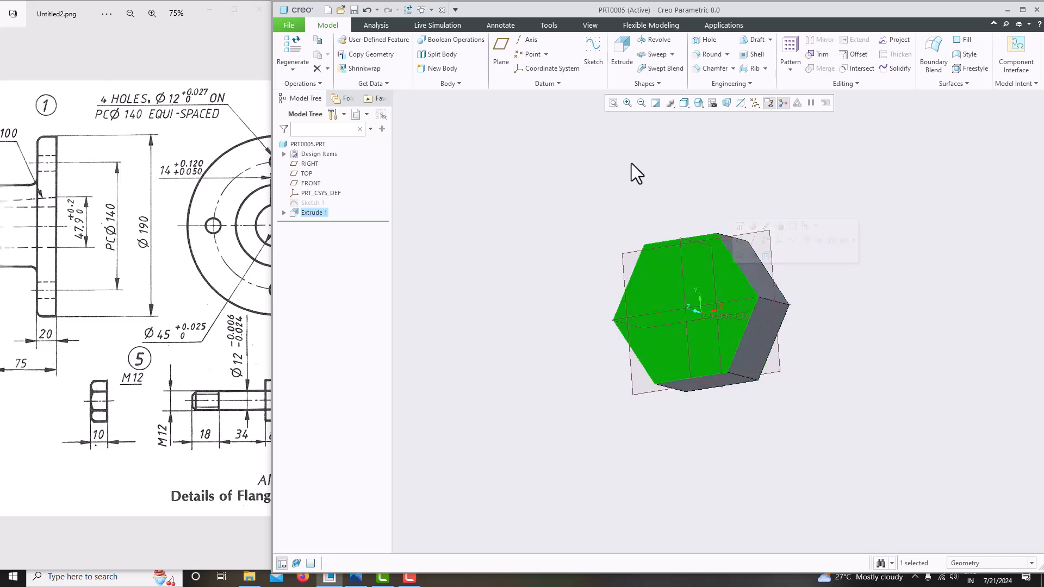
{"action": "left_click", "coordinate": [593, 55]}
{"action": "left_click", "coordinate": [741, 103]}
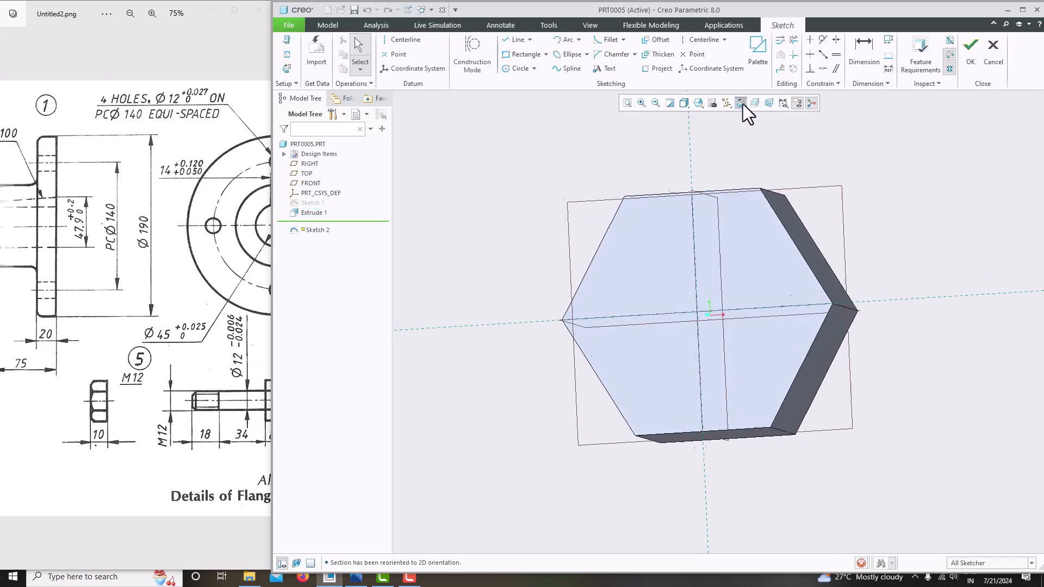
{"action": "left_click", "coordinate": [514, 68]}
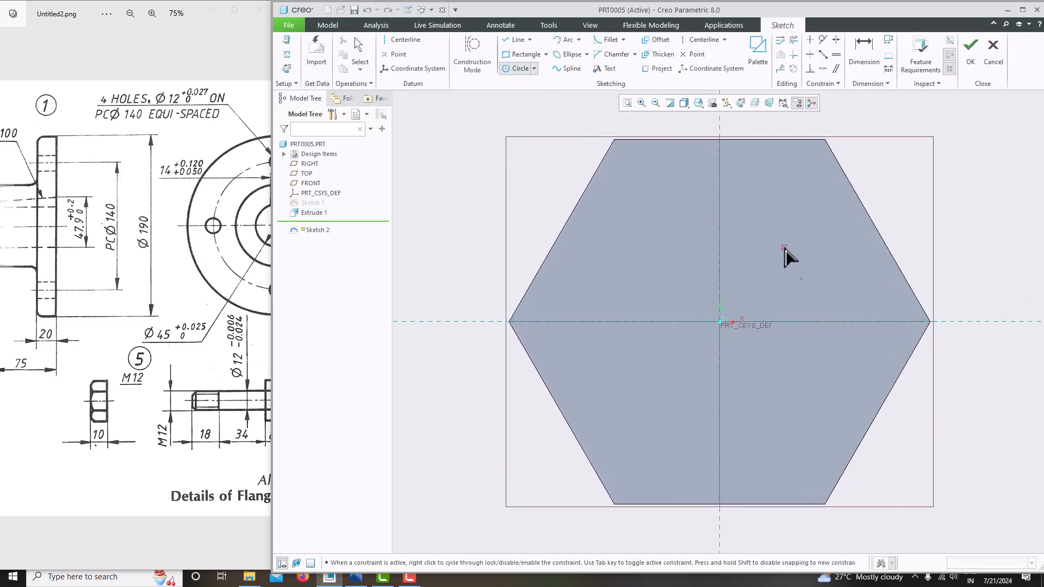
{"action": "left_click", "coordinate": [719, 321]}
{"action": "left_click", "coordinate": [670, 271]}
{"action": "middle_click", "coordinate": [623, 216]}
{"action": "double_click", "coordinate": [633, 253]}
{"action": "type", "text": "12"}
{"action": "key", "text": "Return"}
{"action": "left_click", "coordinate": [971, 55]}
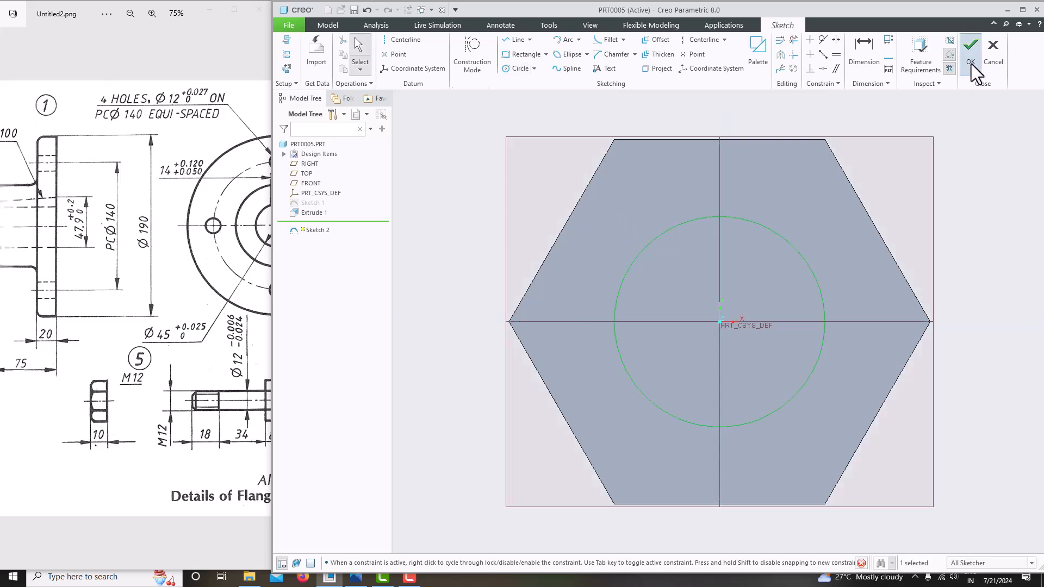
Extrude the circle as a Through All material-removing cut
{"action": "left_click", "coordinate": [621, 61]}
{"action": "scroll", "coordinate": [730, 281], "scroll_direction": "up", "scroll_amount": 4}
{"action": "middle_click_drag", "start_coordinate": [730, 281], "coordinate": [676, 315]}
{"action": "left_click", "coordinate": [676, 314]}
{"action": "left_click", "coordinate": [376, 52]}
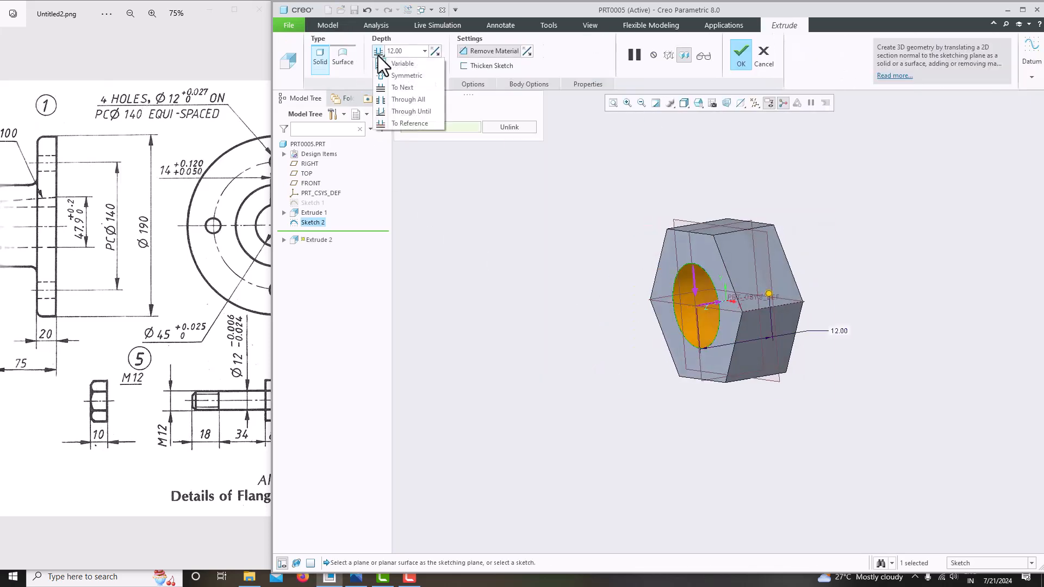
{"action": "left_click", "coordinate": [403, 88]}
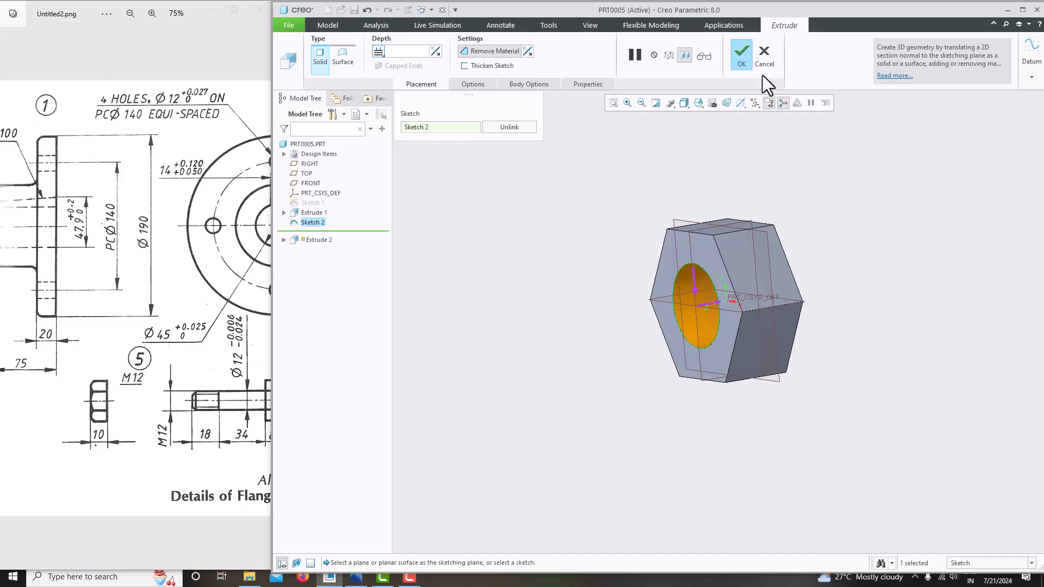
{"action": "left_click", "coordinate": [741, 57]}
Orbit and zoom around the nut to inspect the new hole
{"action": "middle_click_drag", "start_coordinate": [741, 226], "coordinate": [776, 380]}
{"action": "scroll", "coordinate": [95, 422], "scroll_direction": "up", "scroll_amount": 3}
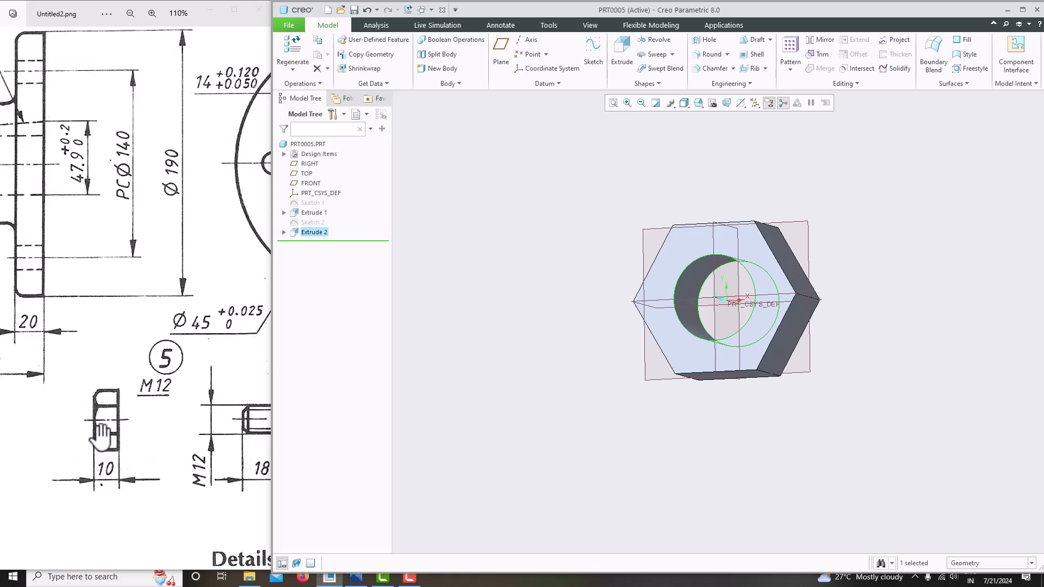
{"action": "scroll", "coordinate": [101, 435], "scroll_direction": "down", "scroll_amount": 3}
{"action": "scroll", "coordinate": [101, 435], "scroll_direction": "up", "scroll_amount": 3}
{"action": "middle_click_drag", "start_coordinate": [660, 396], "coordinate": [742, 383]}
{"action": "scroll", "coordinate": [661, 299], "scroll_direction": "down", "scroll_amount": 3}
{"action": "middle_click_drag", "start_coordinate": [661, 299], "coordinate": [685, 292]}
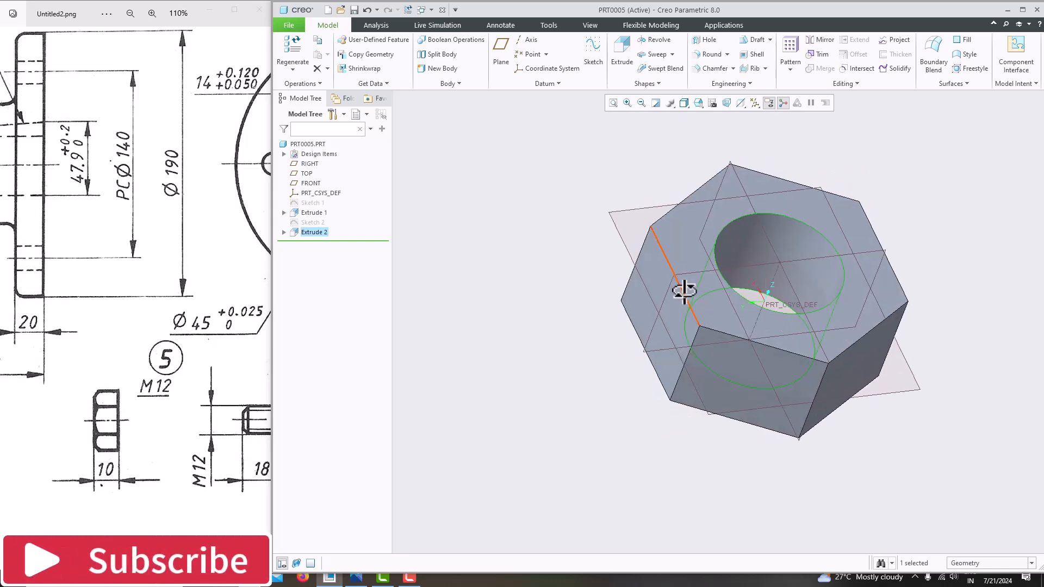
Start a sketch on the RIGHT plane with the model clipped and add a horizontal centreline through the origin
{"action": "left_click", "coordinate": [686, 269]}
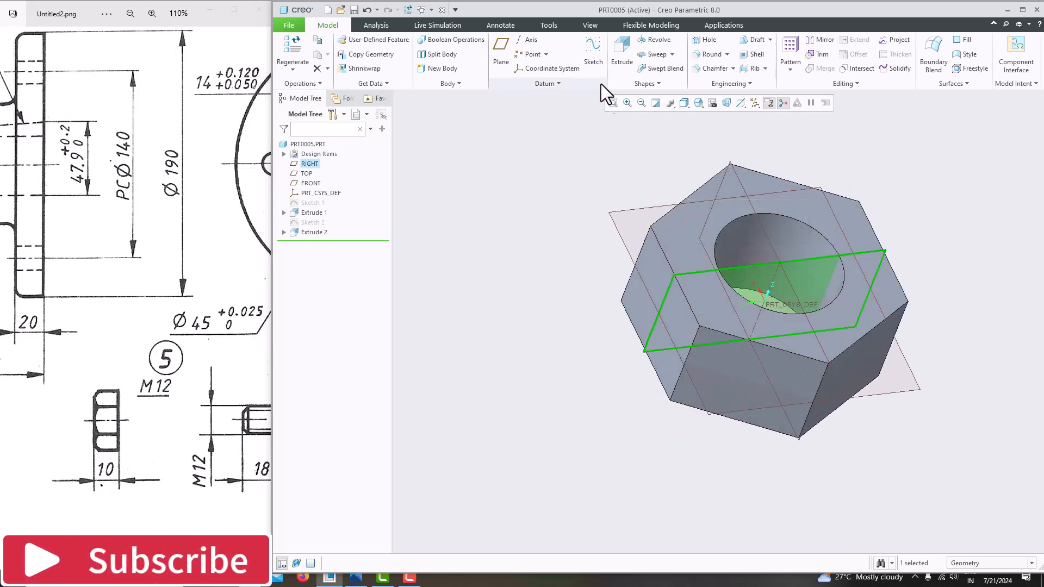
{"action": "left_click", "coordinate": [595, 55]}
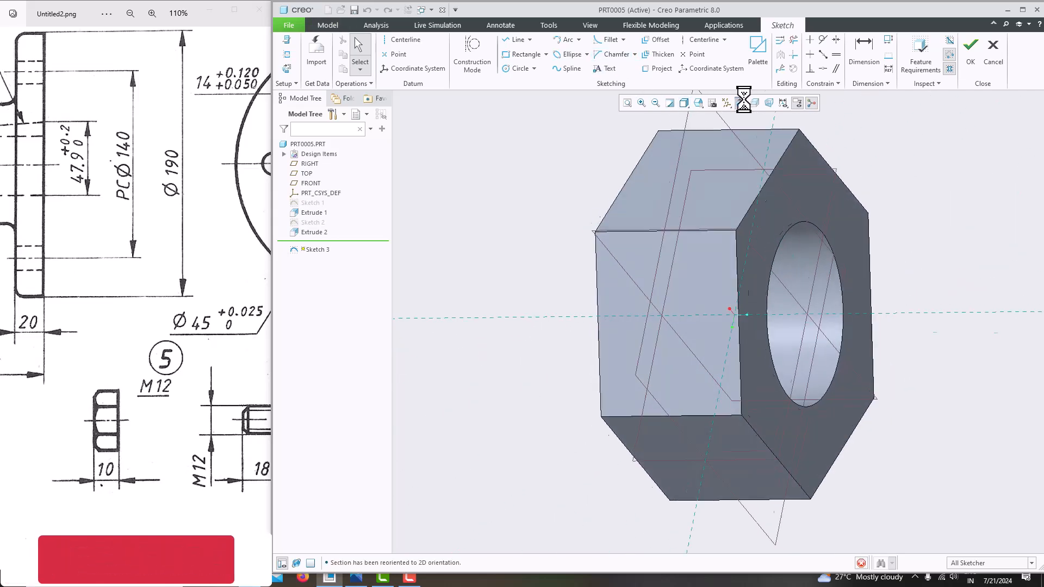
{"action": "left_click", "coordinate": [751, 106]}
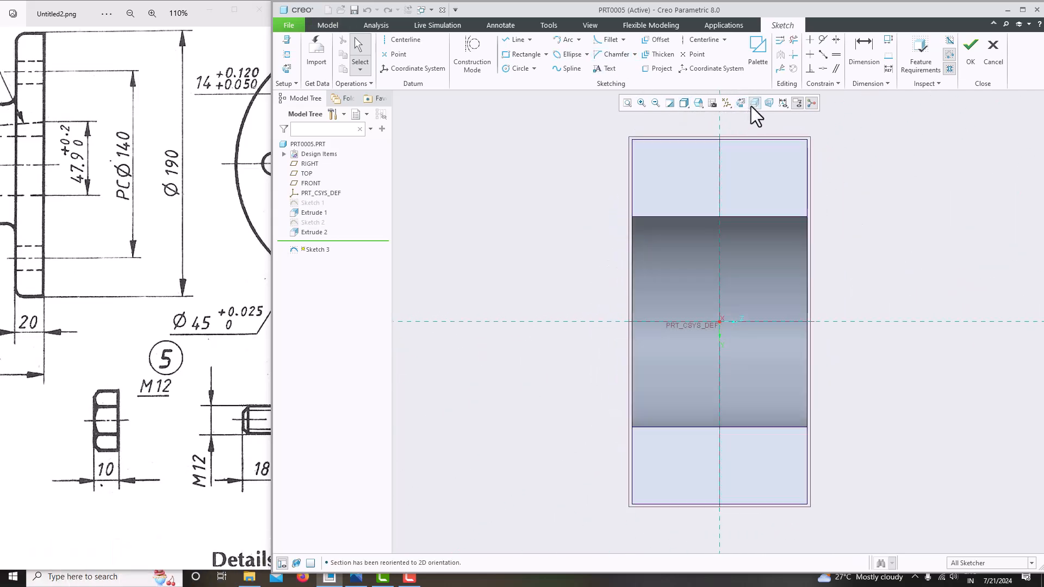
{"action": "scroll", "coordinate": [709, 308], "scroll_direction": "up", "scroll_amount": 5}
{"action": "scroll", "coordinate": [710, 311], "scroll_direction": "down", "scroll_amount": 2}
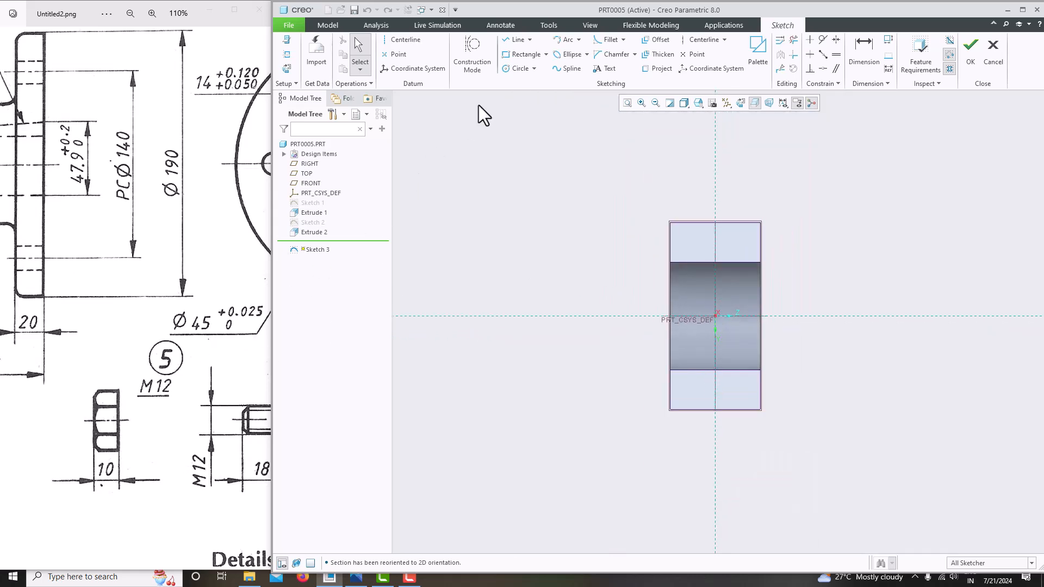
{"action": "left_click", "coordinate": [403, 39]}
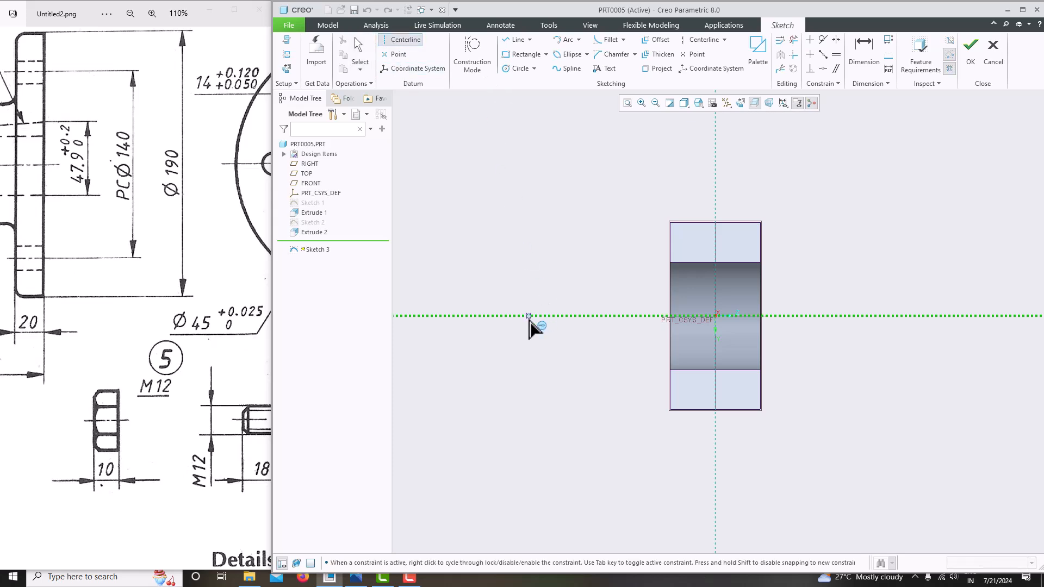
{"action": "left_click", "coordinate": [615, 315]}
{"action": "middle_click", "coordinate": [891, 229]}
{"action": "scroll", "coordinate": [810, 231], "scroll_direction": "down", "scroll_amount": 3}
{"action": "scroll", "coordinate": [703, 234], "scroll_direction": "up", "scroll_amount": 2}
{"action": "scroll", "coordinate": [685, 224], "scroll_direction": "down", "scroll_amount": 2}
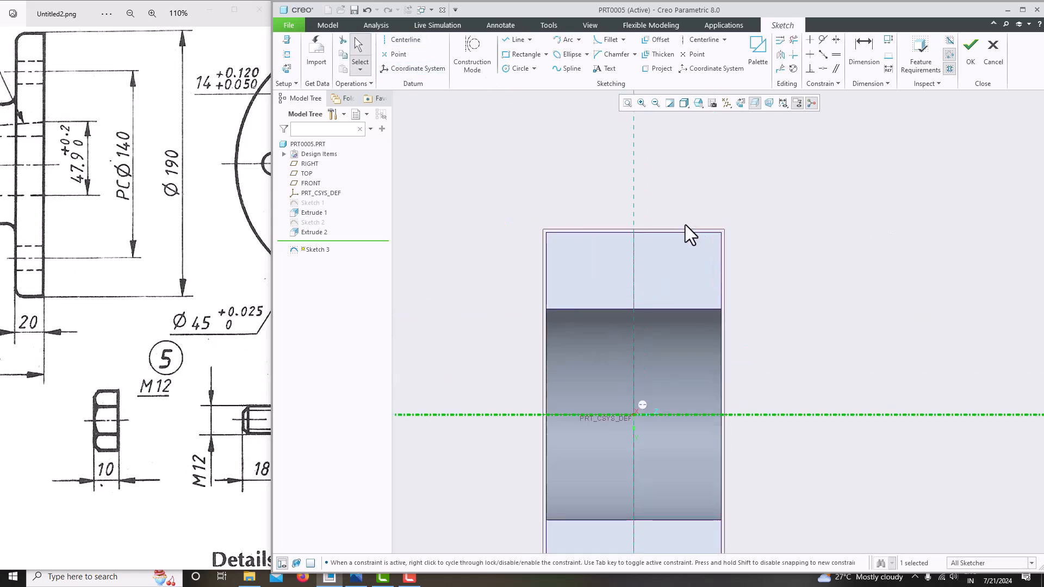
Draw a right triangle 3 tall at the nut's top corner and accept the sketch
{"action": "left_click", "coordinate": [508, 41]}
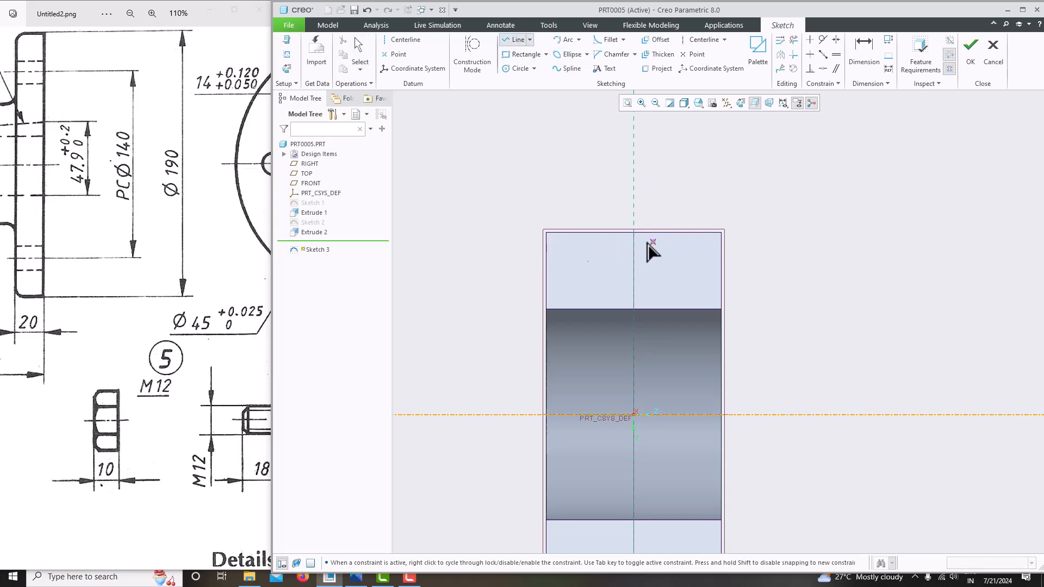
{"action": "left_click", "coordinate": [546, 232]}
{"action": "left_click", "coordinate": [546, 194]}
{"action": "left_click", "coordinate": [584, 194]}
{"action": "left_click", "coordinate": [547, 230]}
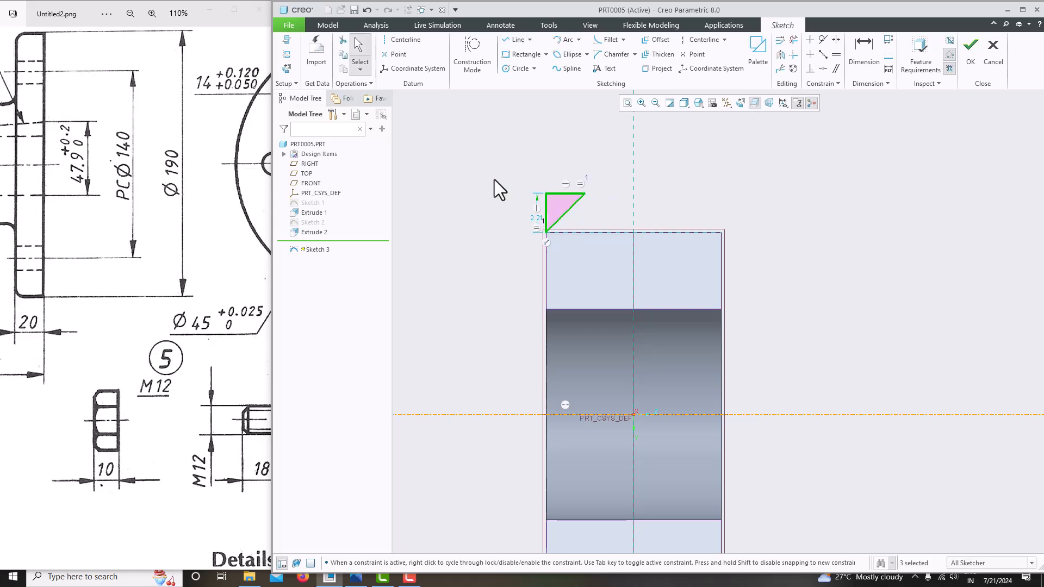
{"action": "scroll", "coordinate": [536, 226], "scroll_direction": "up", "scroll_amount": 2}
{"action": "double_click", "coordinate": [540, 212]}
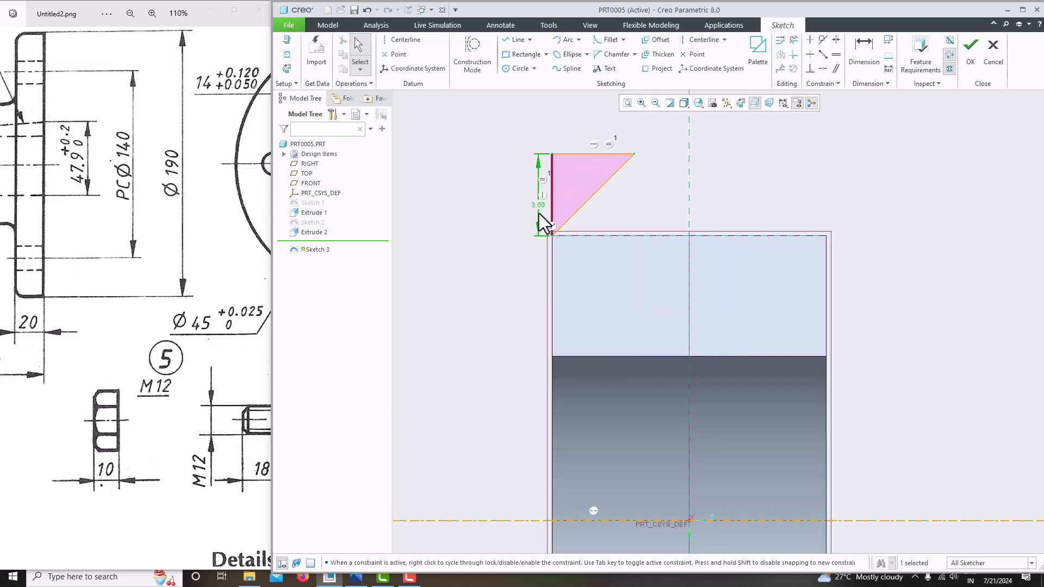
{"action": "left_click", "coordinate": [971, 52]}
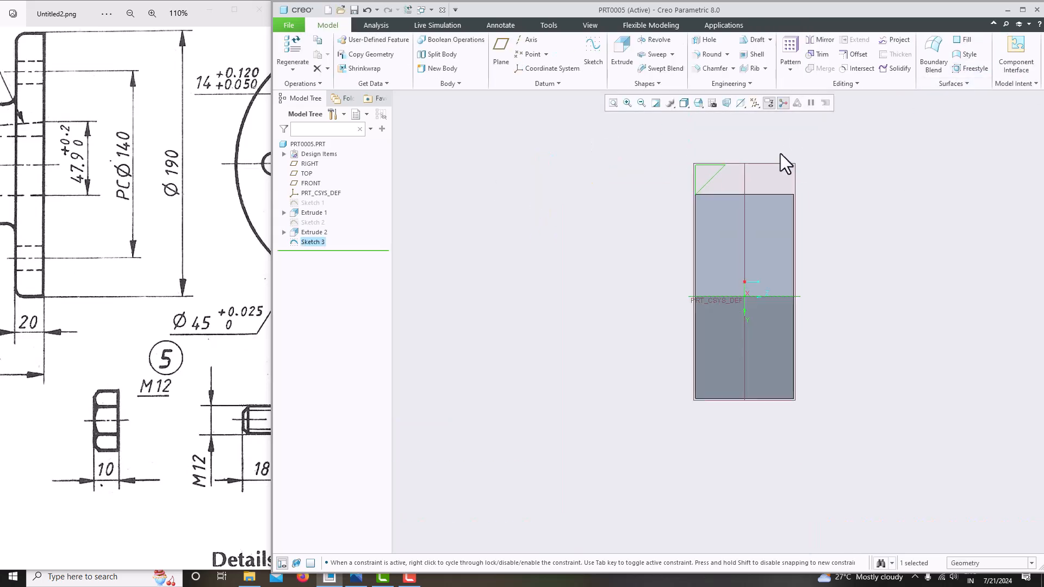
Revolve Sketch 3 a full 360° as a material cut to bevel the nut's outer corners
{"action": "left_click", "coordinate": [659, 40]}
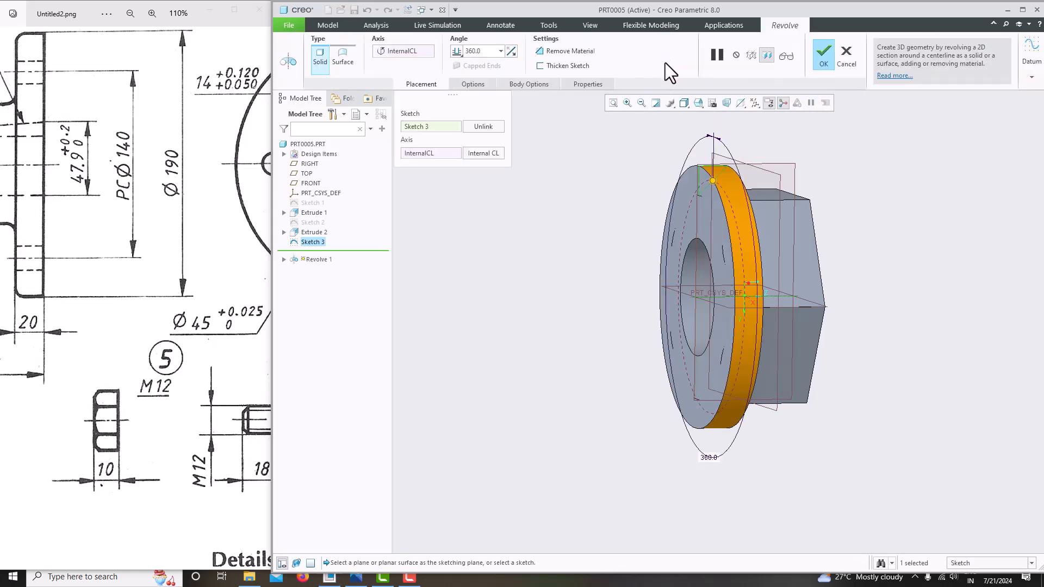
{"action": "left_click", "coordinate": [564, 55]}
{"action": "middle_click_drag", "start_coordinate": [598, 152], "coordinate": [892, 242]}
{"action": "left_click", "coordinate": [825, 57]}
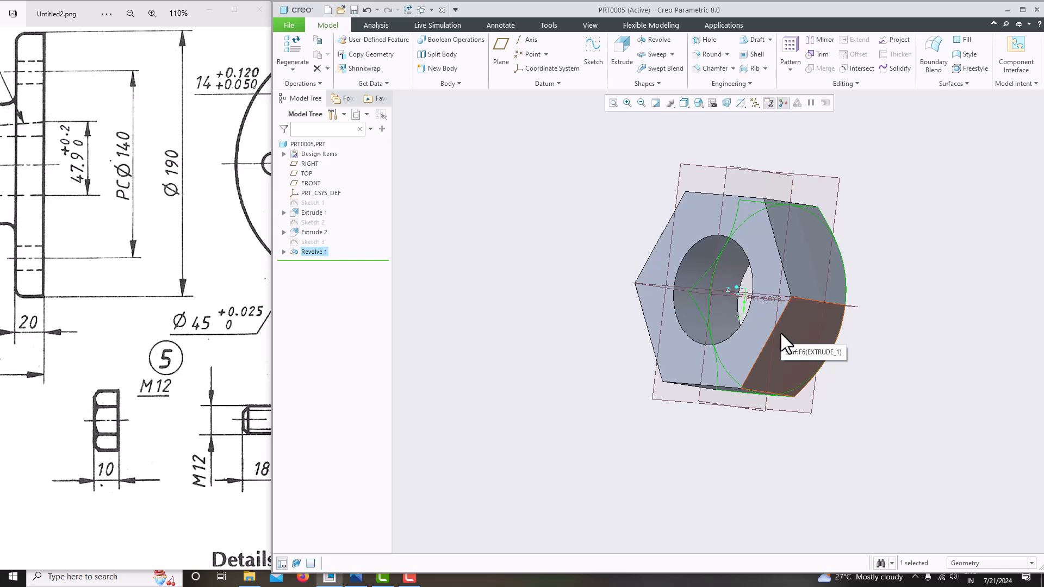
{"action": "middle_click_drag", "start_coordinate": [726, 280], "coordinate": [743, 239]}
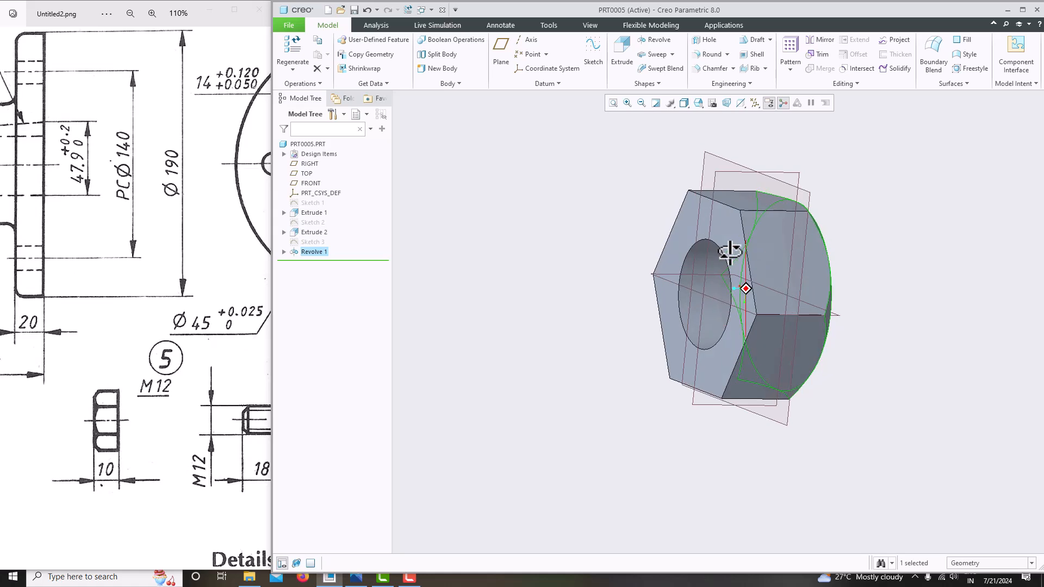
Start a helical sweep and open its profile sketch on the RIGHT plane, face-on with the model clipped
{"action": "left_click", "coordinate": [722, 169]}
{"action": "left_click", "coordinate": [634, 165]}
{"action": "left_click", "coordinate": [673, 55]}
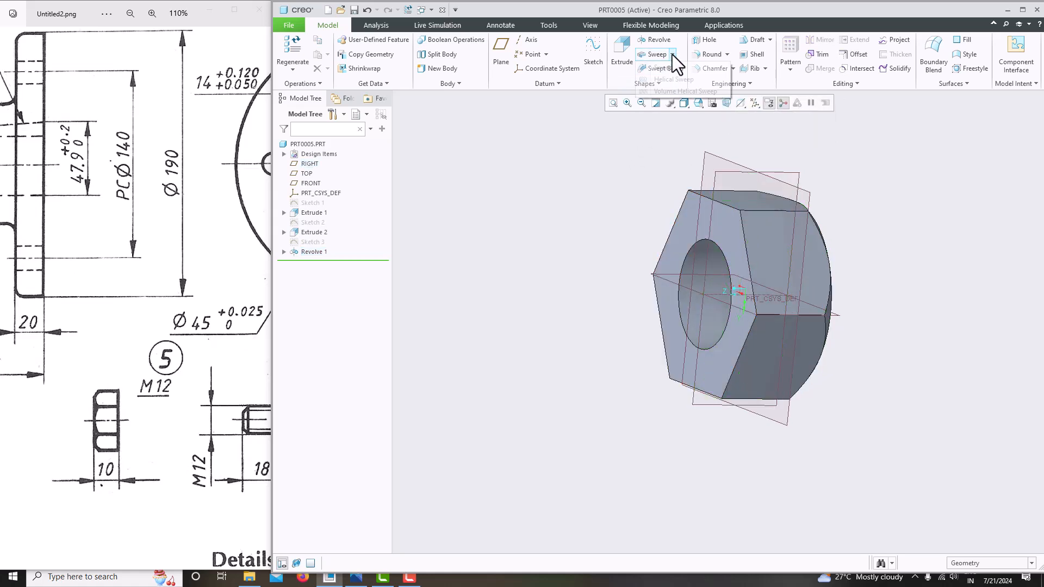
{"action": "left_click", "coordinate": [669, 80]}
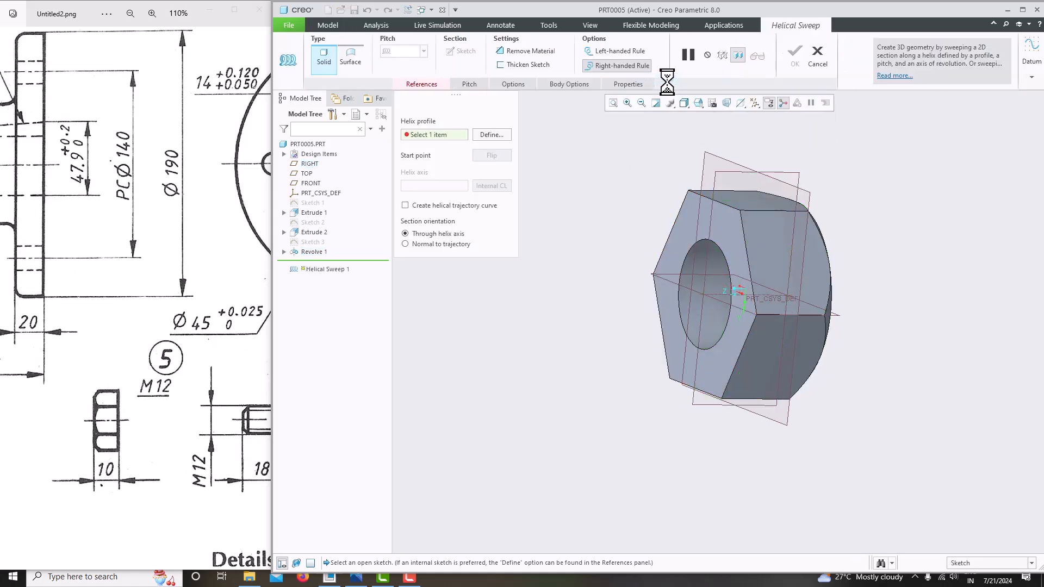
{"action": "left_click", "coordinate": [494, 135]}
{"action": "left_click", "coordinate": [721, 171]}
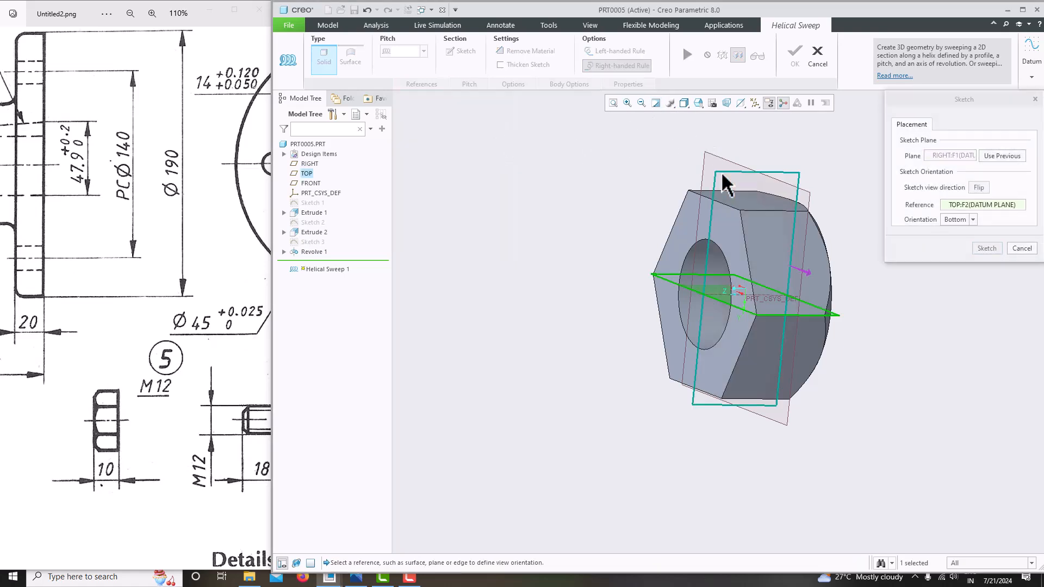
{"action": "left_click", "coordinate": [987, 248]}
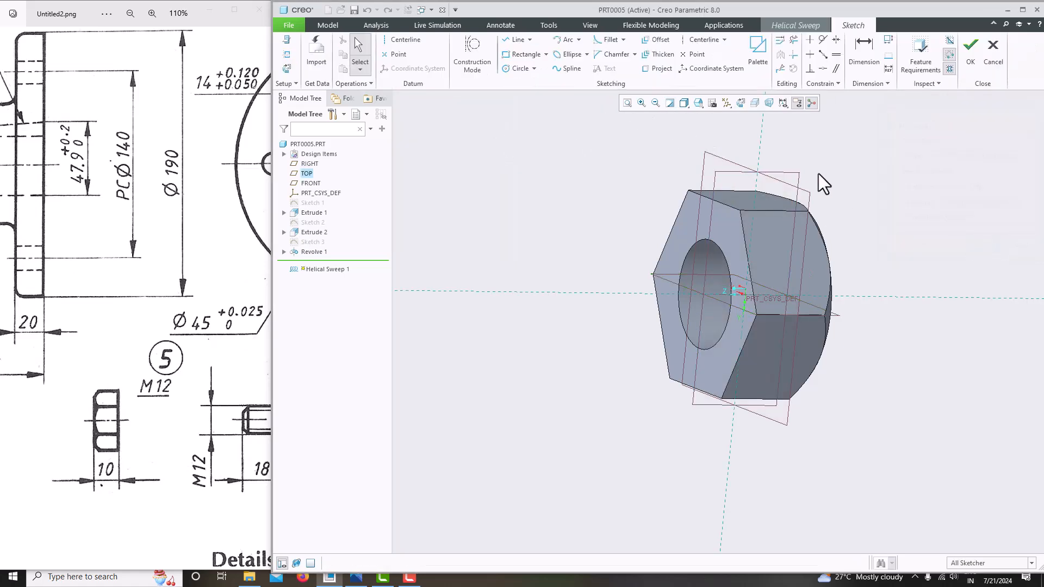
{"action": "left_click", "coordinate": [740, 103]}
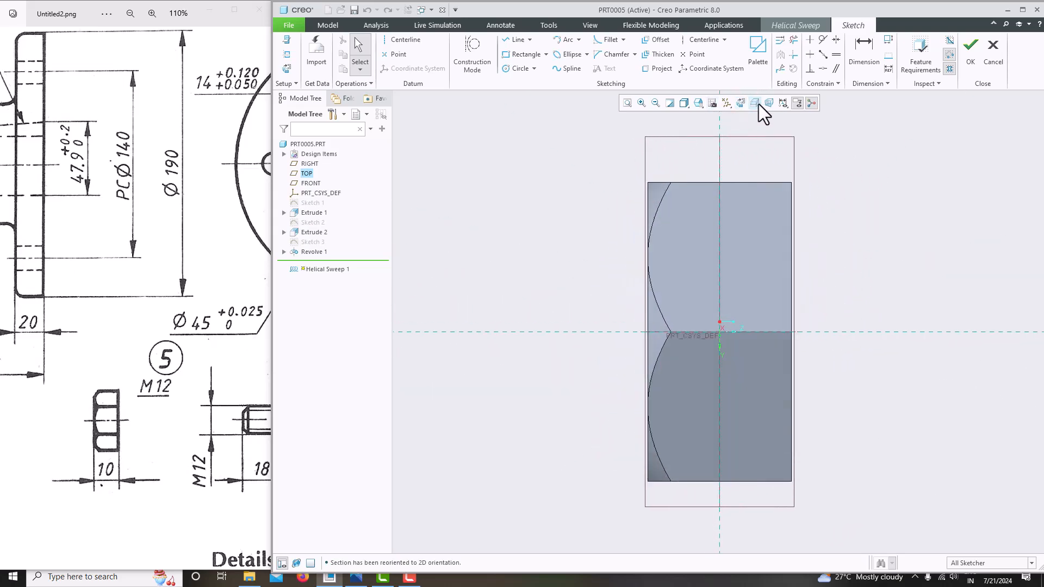
{"action": "left_click", "coordinate": [755, 102]}
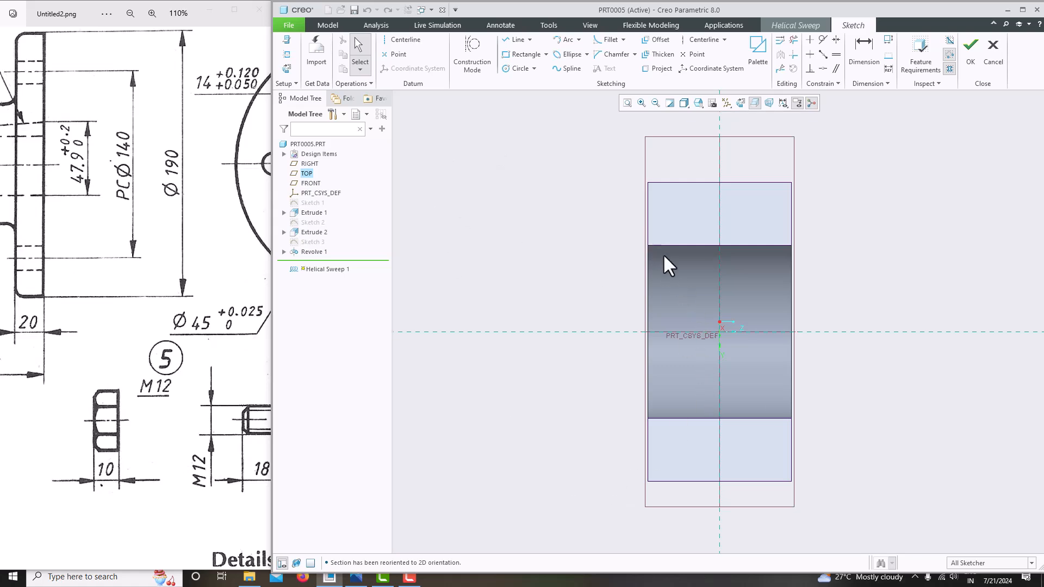
Add a horizontal axis centreline and the bore band's edge as a sketch reference
{"action": "left_click", "coordinate": [403, 40]}
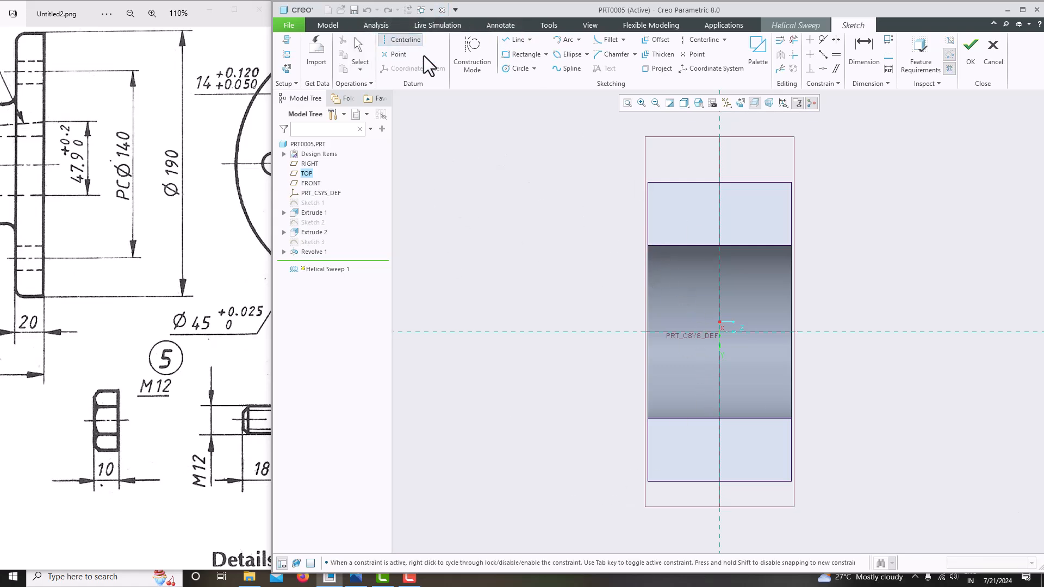
{"action": "left_click", "coordinate": [473, 333]}
{"action": "left_click", "coordinate": [531, 333]}
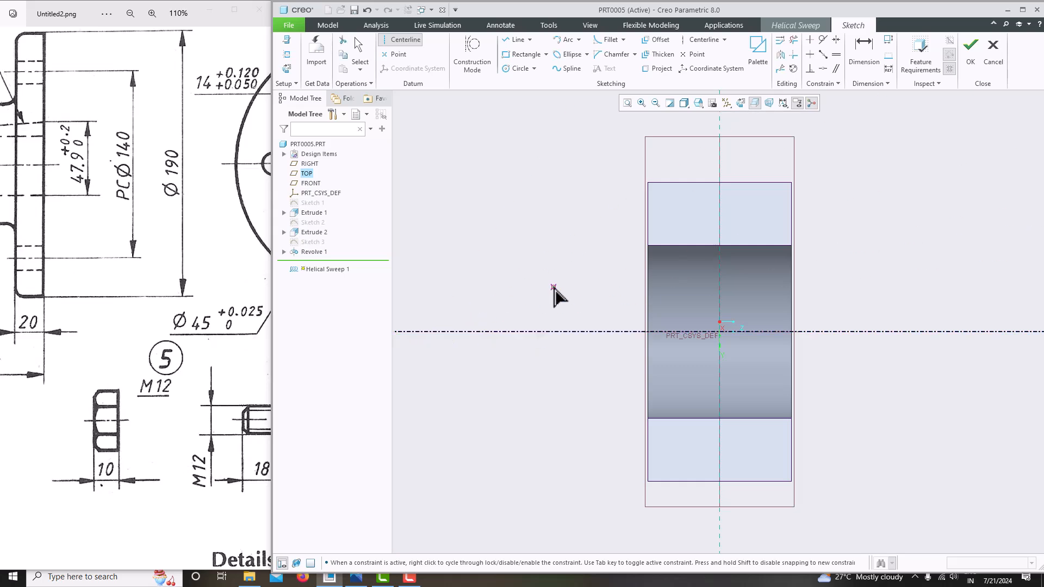
{"action": "middle_click", "coordinate": [565, 193]}
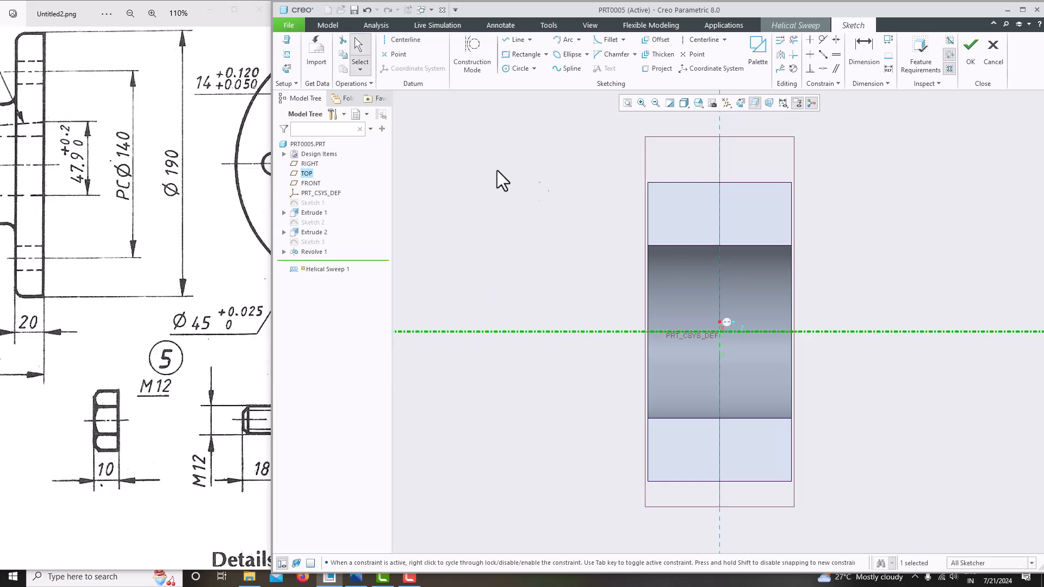
{"action": "left_click", "coordinate": [285, 54]}
{"action": "left_click", "coordinate": [691, 245]}
{"action": "left_click", "coordinate": [1023, 171]}
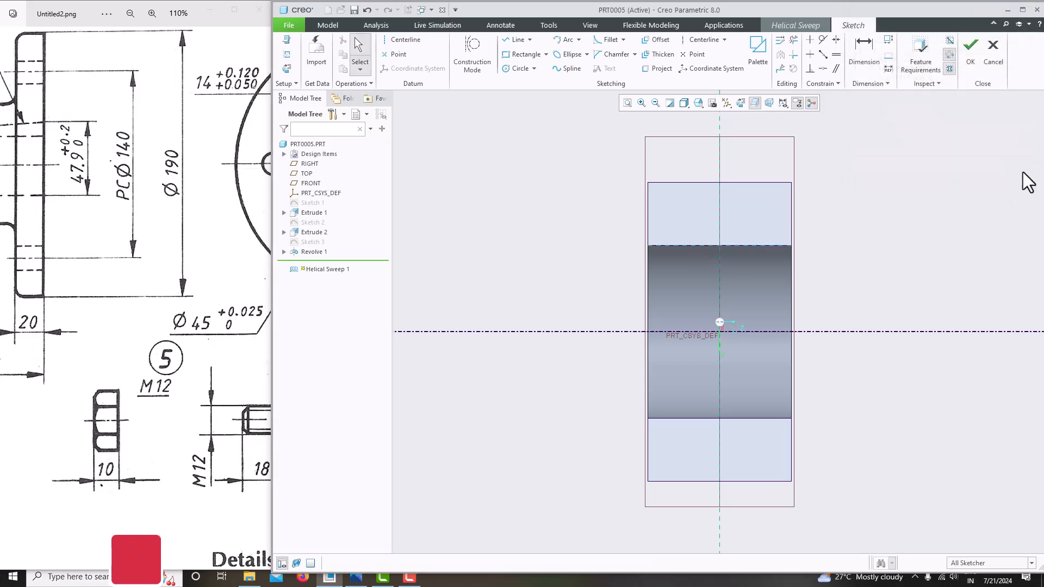
Draw the profile line along the band edge across the nut and accept the sketch
{"action": "left_click", "coordinate": [513, 40]}
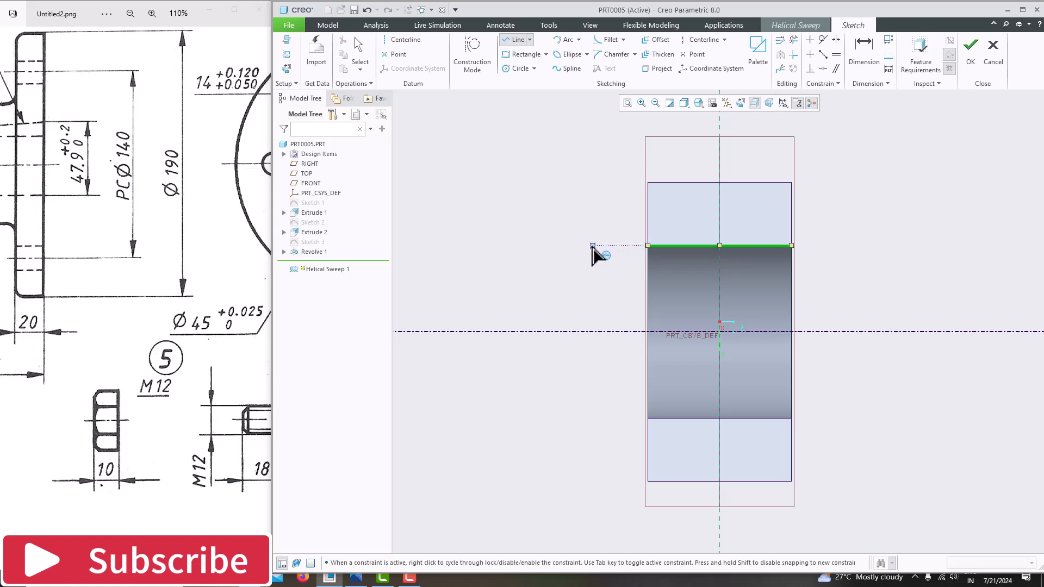
{"action": "left_click", "coordinate": [582, 245]}
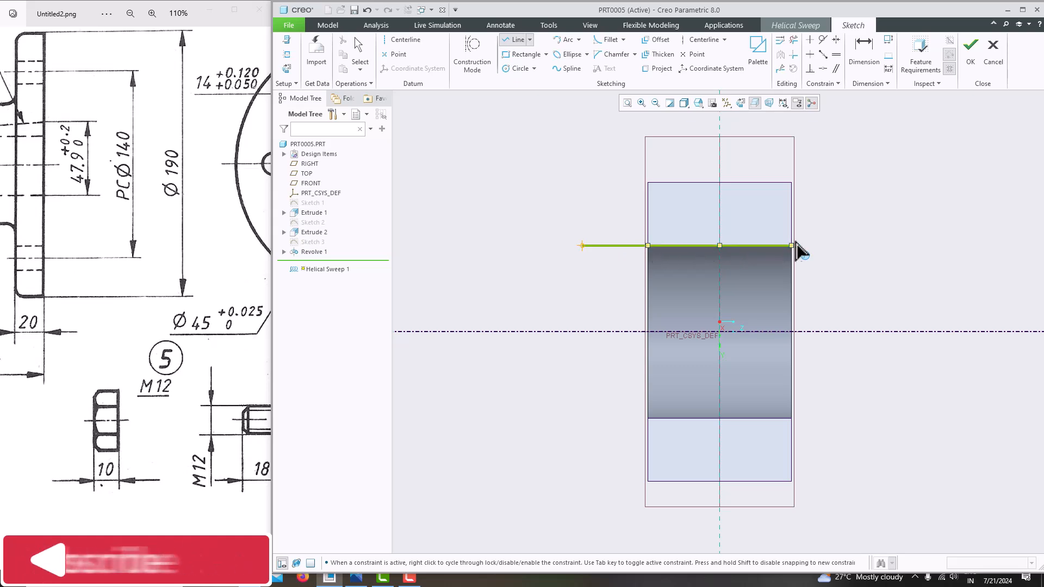
{"action": "left_click", "coordinate": [821, 246]}
{"action": "middle_click", "coordinate": [863, 200]}
{"action": "middle_click", "coordinate": [860, 190]}
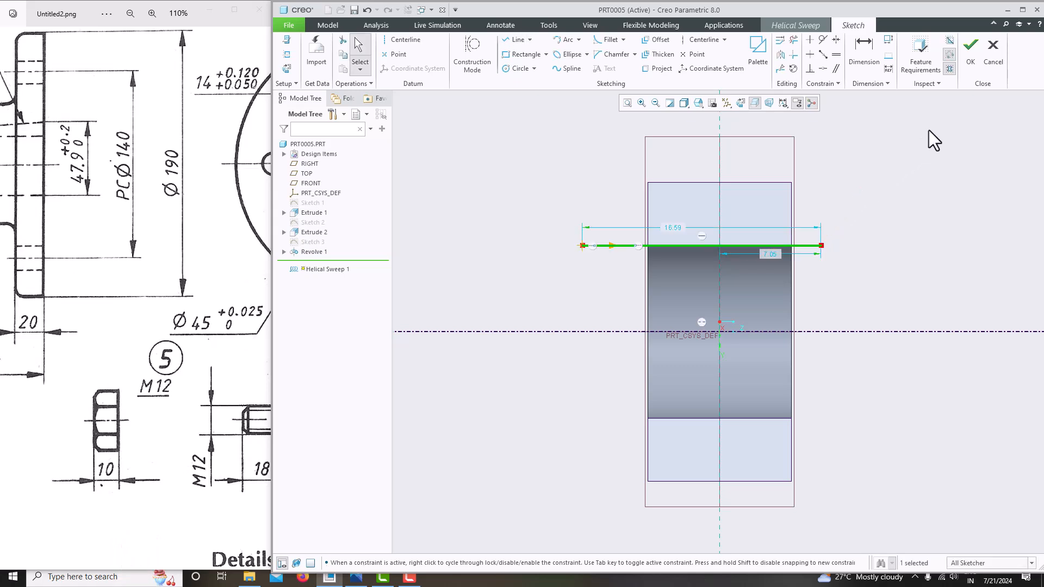
{"action": "left_click", "coordinate": [967, 64]}
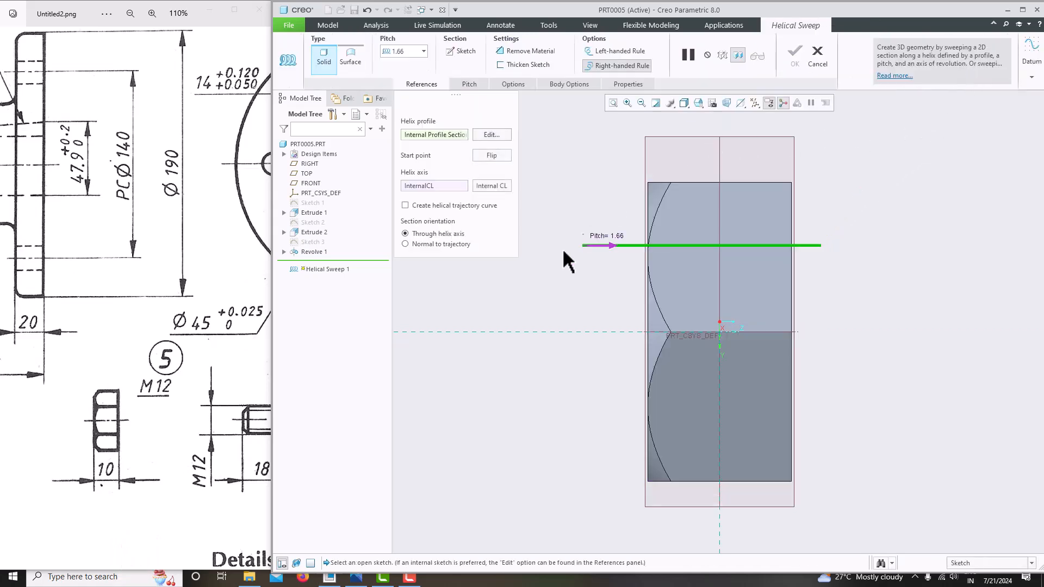
Set the helix pitch to 1.00 and open the section sketch face-on with the model clipped
{"action": "double_click", "coordinate": [411, 55]}
{"action": "type", "text": "1"}
{"action": "key", "text": "Return"}
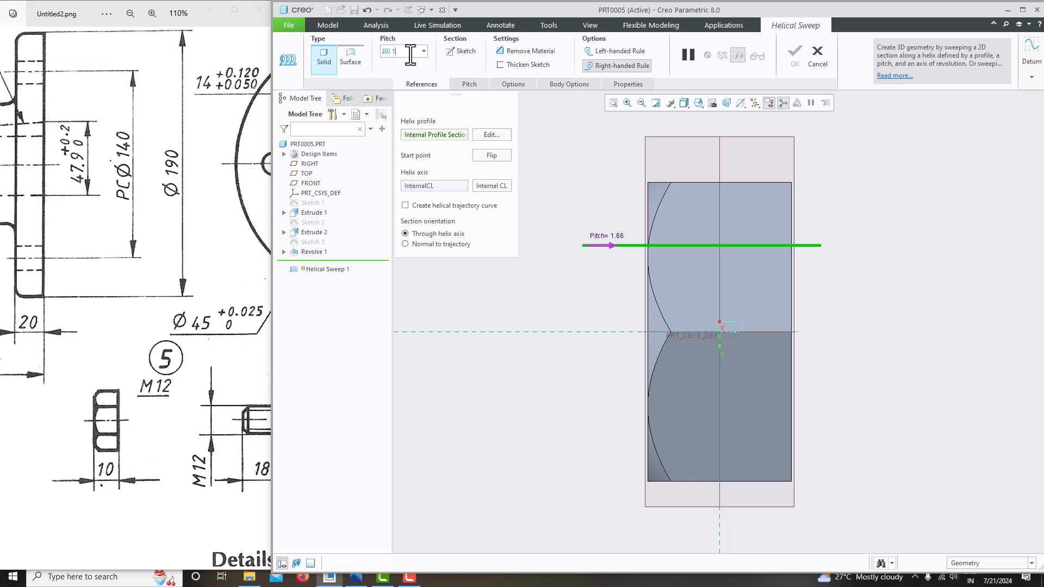
{"action": "left_click", "coordinate": [458, 53]}
{"action": "left_click", "coordinate": [740, 103]}
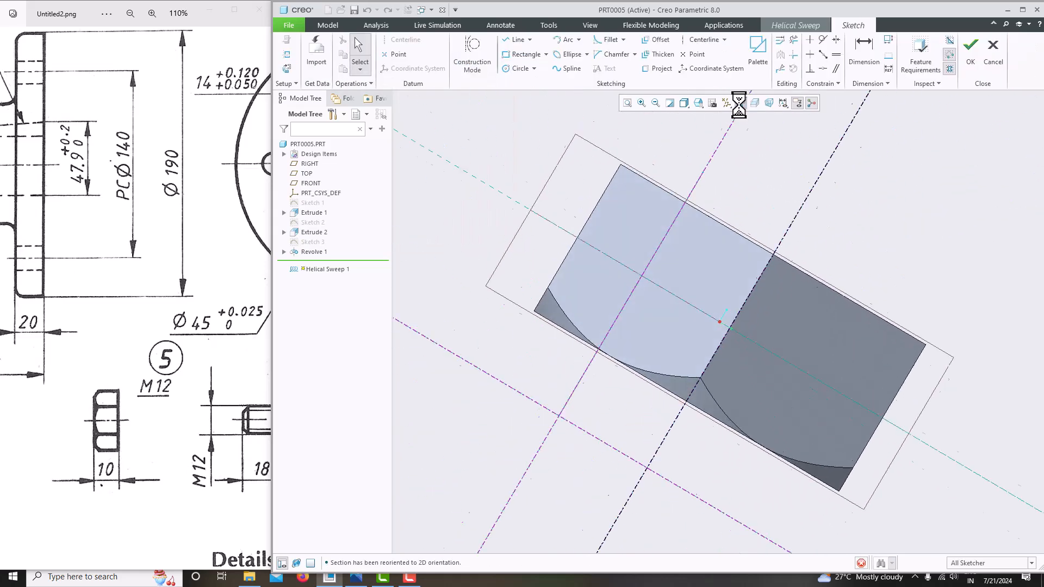
{"action": "left_click", "coordinate": [755, 103]}
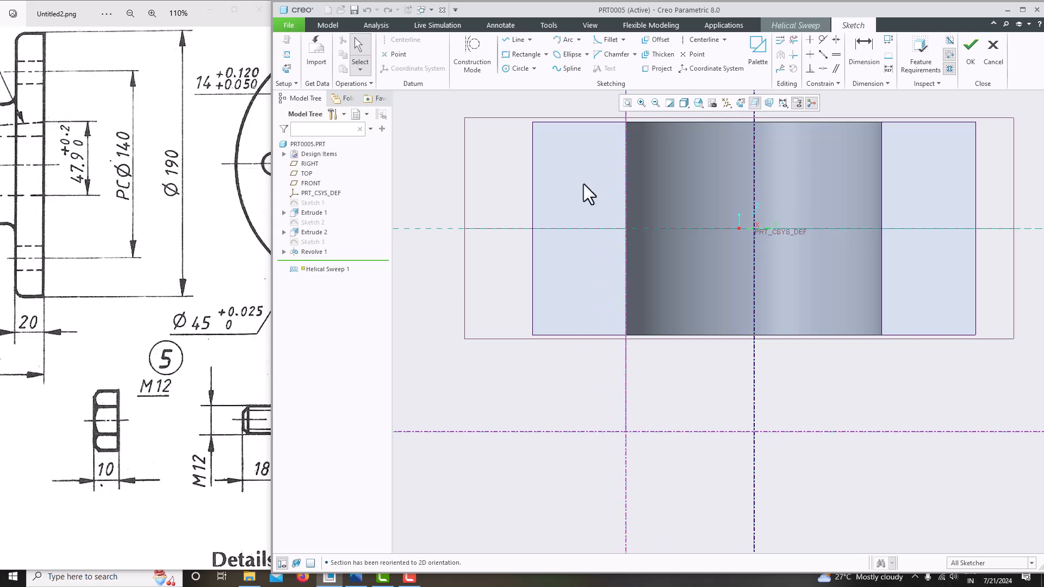
Draw a triangular thread section with a vertical side on the reference
{"action": "left_click", "coordinate": [517, 40]}
{"action": "left_click", "coordinate": [626, 414]}
{"action": "left_click", "coordinate": [626, 449]}
{"action": "left_click", "coordinate": [600, 432]}
{"action": "left_click", "coordinate": [625, 415]}
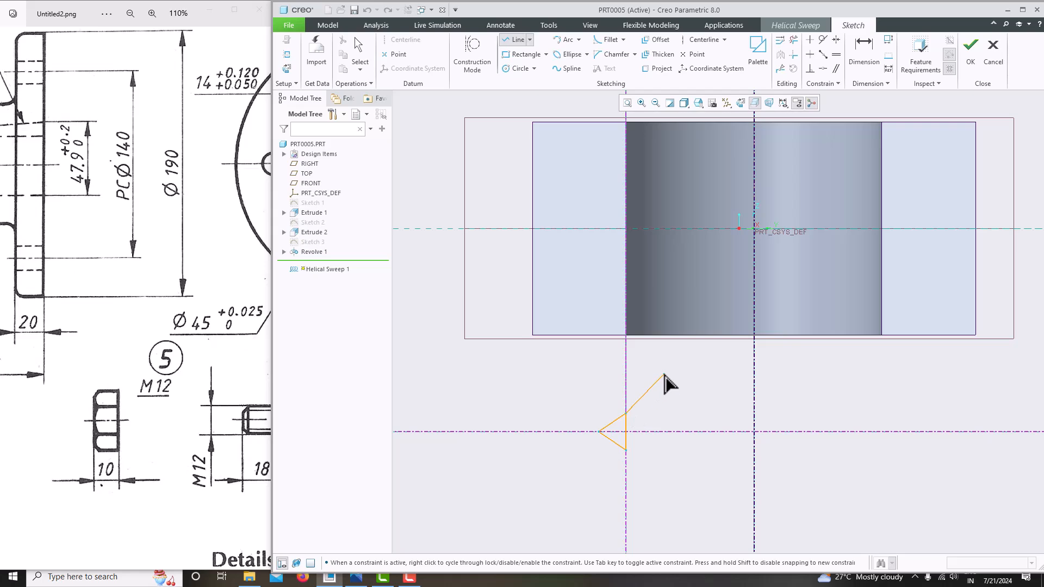
{"action": "middle_click", "coordinate": [665, 375]}
{"action": "middle_click", "coordinate": [669, 383]}
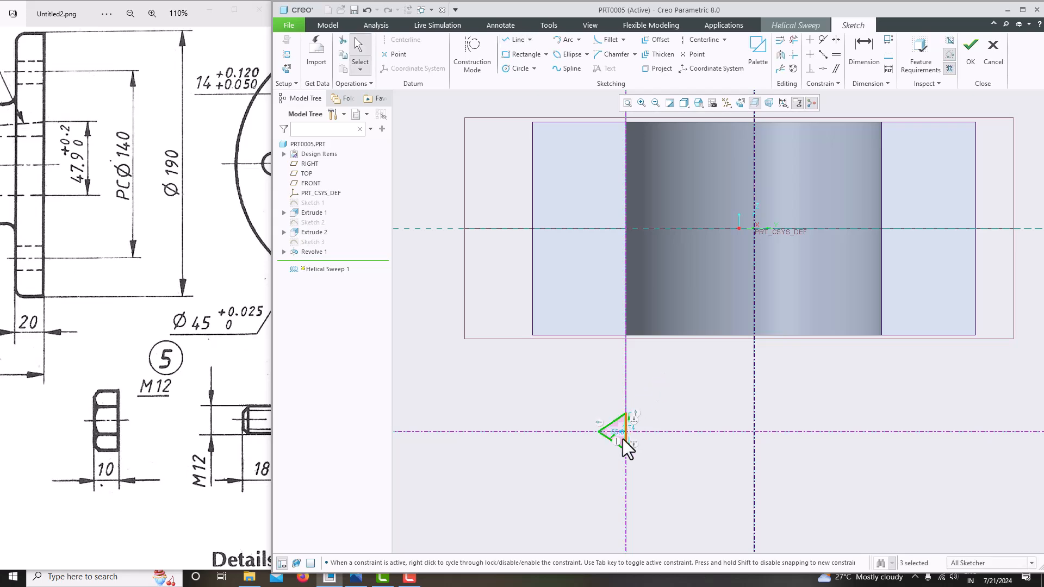
{"action": "scroll", "coordinate": [628, 436], "scroll_direction": "down", "scroll_amount": 5}
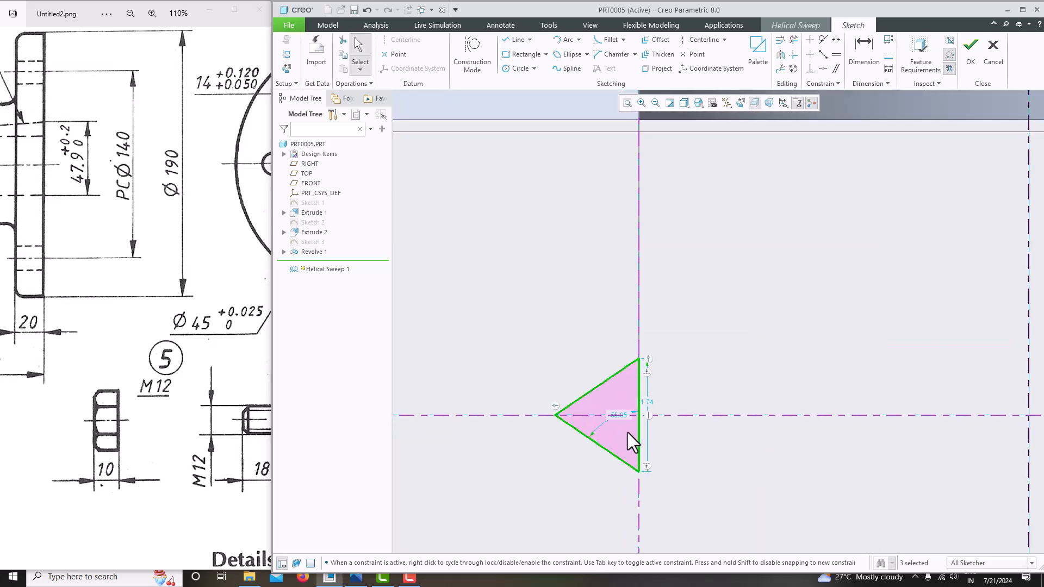
Dimension the vertical side to 1, make the sides equal, and accept the section
{"action": "double_click", "coordinate": [651, 402]}
{"action": "type", "text": "1"}
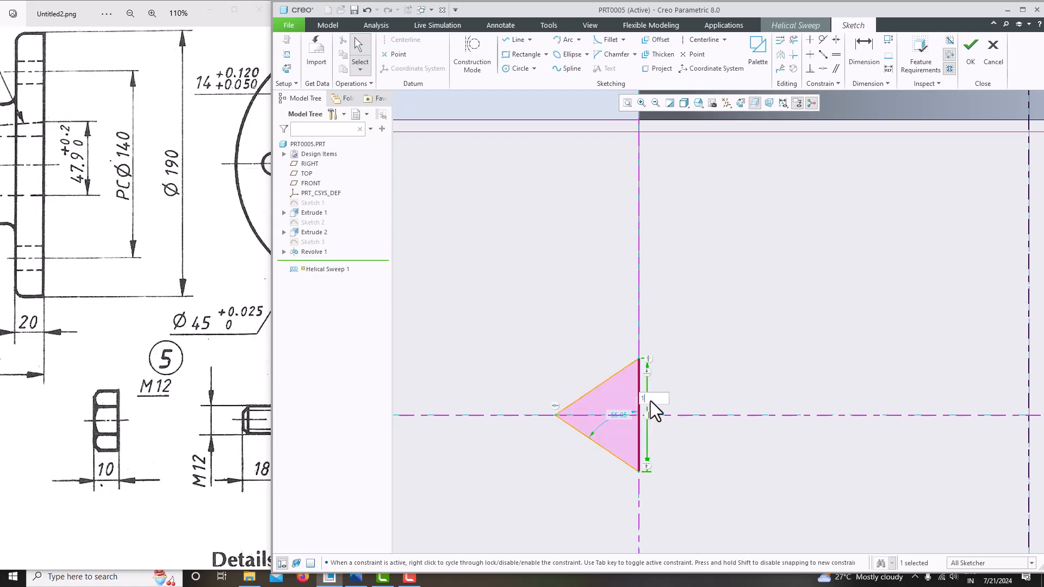
{"action": "key", "text": "Return"}
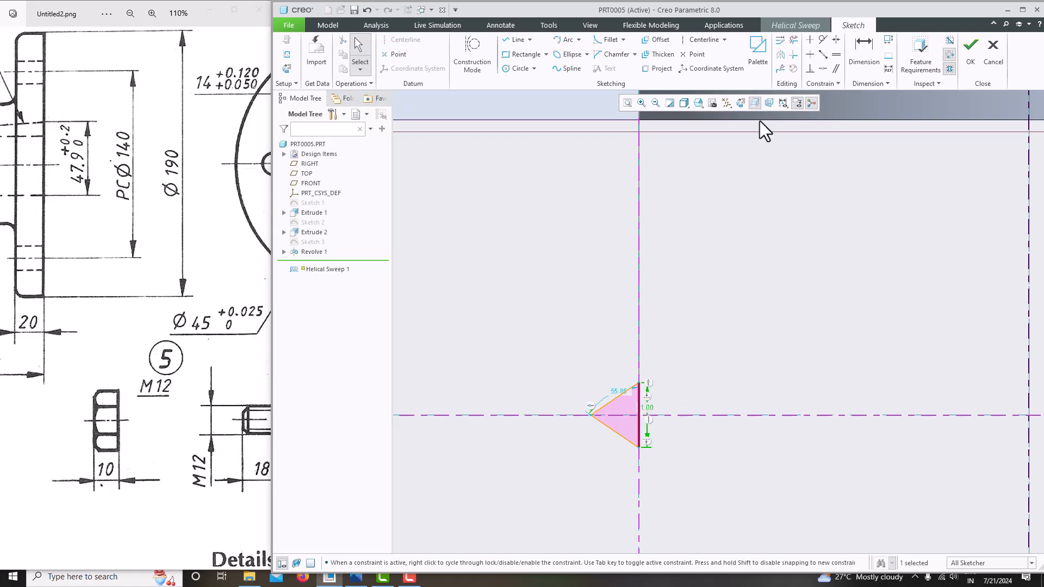
{"action": "left_click", "coordinate": [835, 56]}
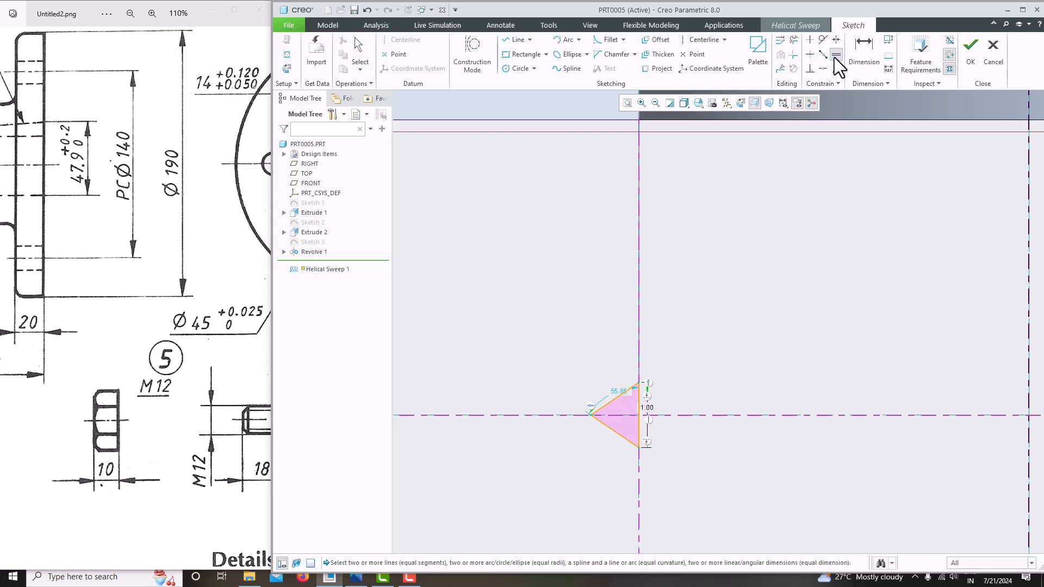
{"action": "scroll", "coordinate": [692, 437], "scroll_direction": "down", "scroll_amount": 4}
{"action": "left_click", "coordinate": [598, 402]}
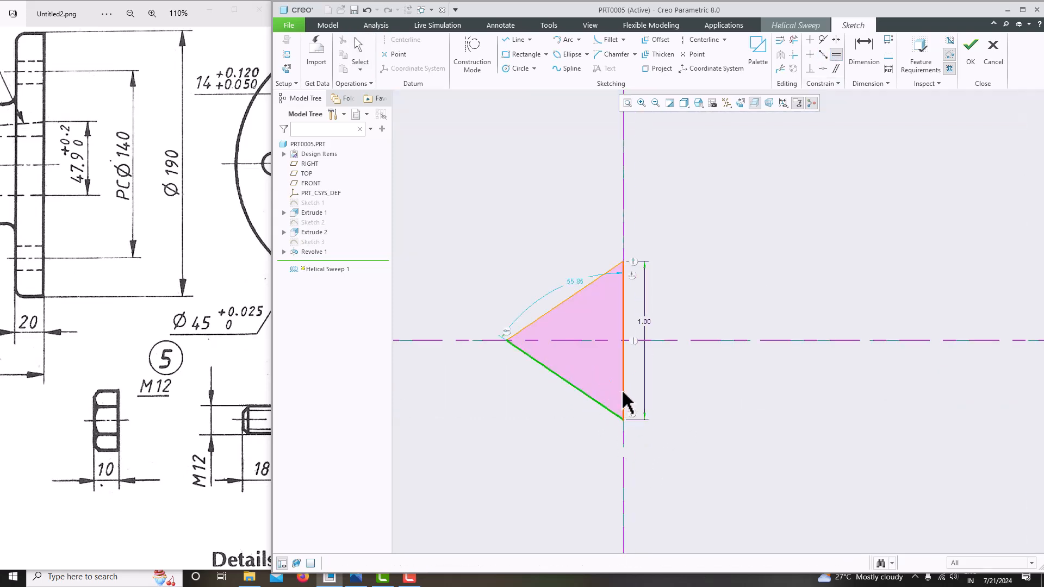
{"action": "left_click", "coordinate": [624, 397]}
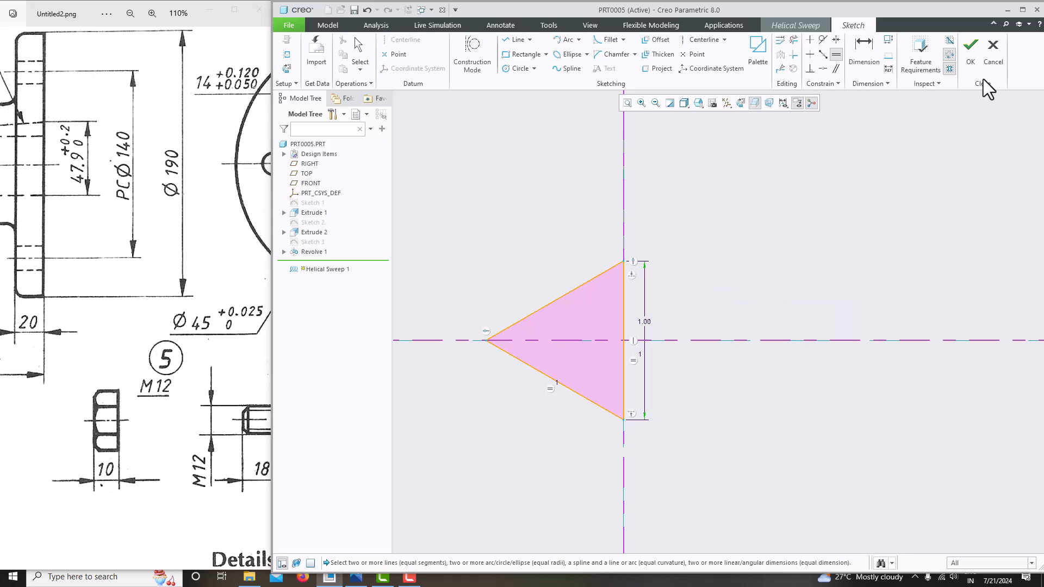
{"action": "left_click", "coordinate": [970, 52]}
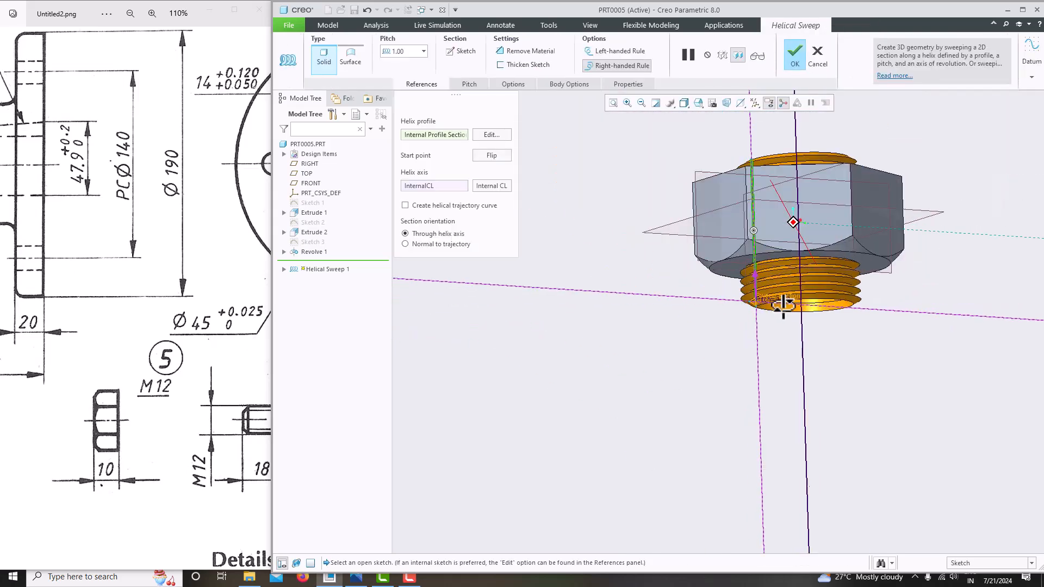
Finish the helical sweep as a material-removing cut threading the bore, then orbit to inspect it
{"action": "left_click", "coordinate": [513, 52]}
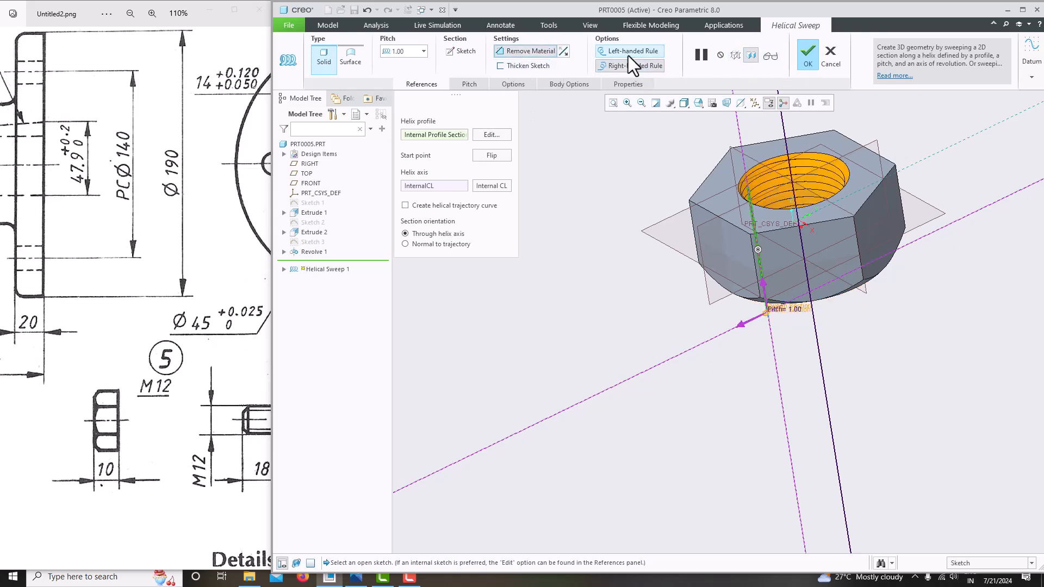
{"action": "left_click", "coordinate": [799, 64]}
{"action": "middle_click_drag", "start_coordinate": [747, 133], "coordinate": [627, 155]}
{"action": "left_click", "coordinate": [627, 155]}
{"action": "middle_click_drag", "start_coordinate": [638, 458], "coordinate": [713, 386]}
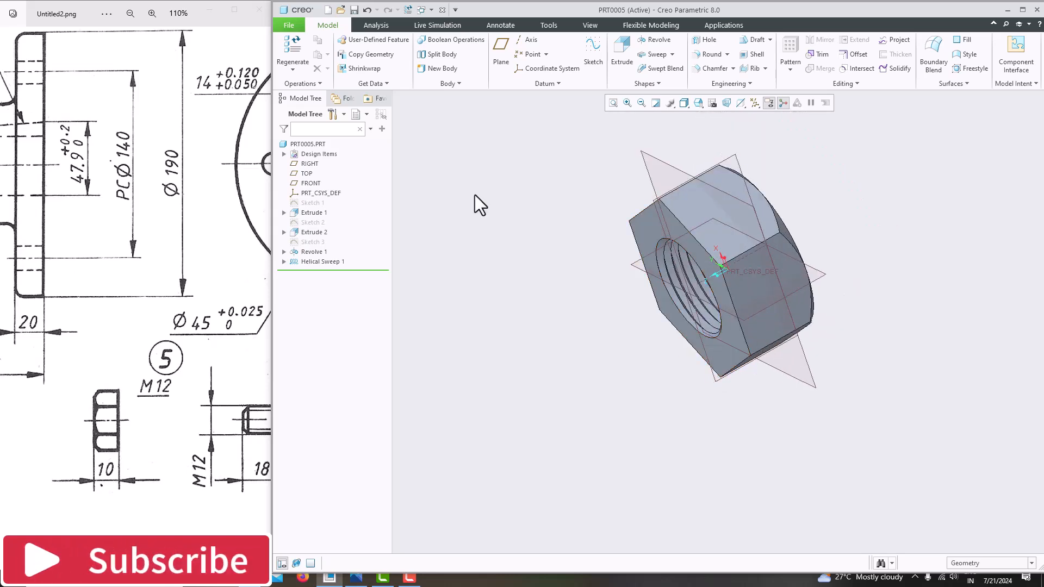
{"action": "left_click", "coordinate": [289, 25]}
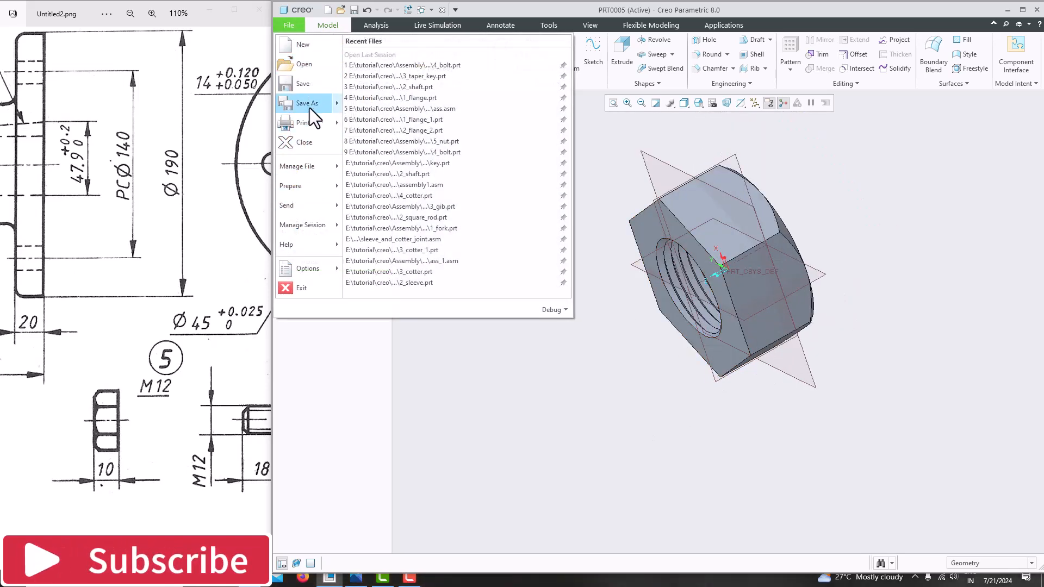
Save a copy of PRT0005 under the name 5_NUT
{"action": "mouse_move", "coordinate": [308, 105]}
{"action": "left_click", "coordinate": [416, 67]}
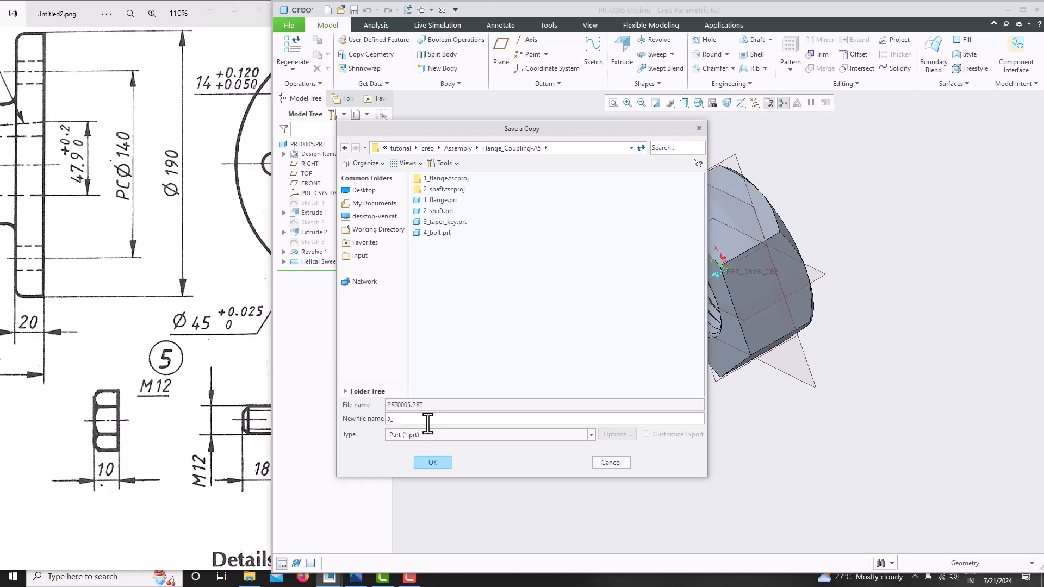
{"action": "key", "text": "Return"}
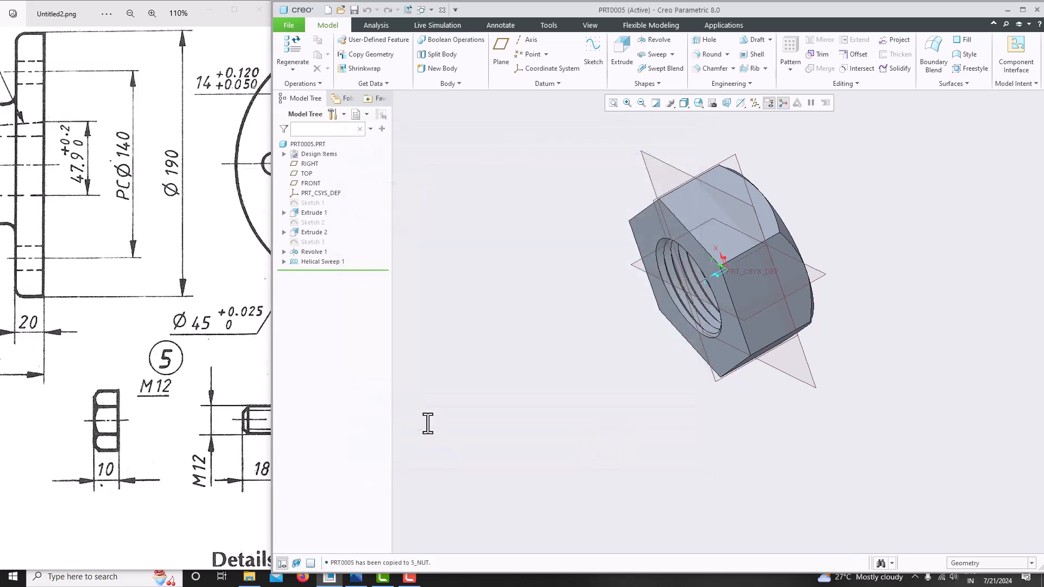
{"action": "left_click", "coordinate": [187, 370]}
{"action": "scroll", "coordinate": [190, 373], "scroll_direction": "down", "scroll_amount": 6}
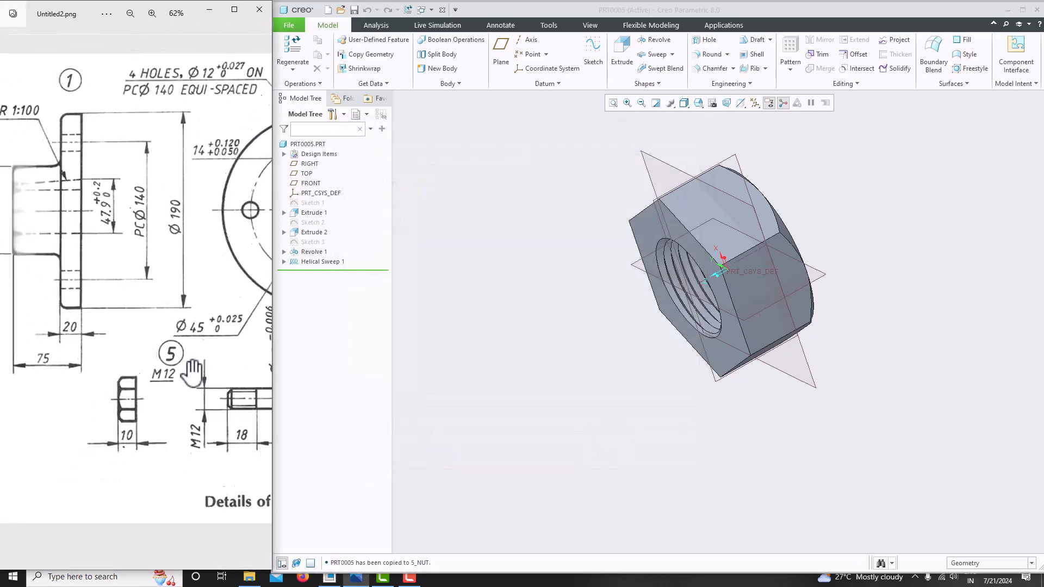
{"action": "scroll", "coordinate": [193, 369], "scroll_direction": "up", "scroll_amount": 2}
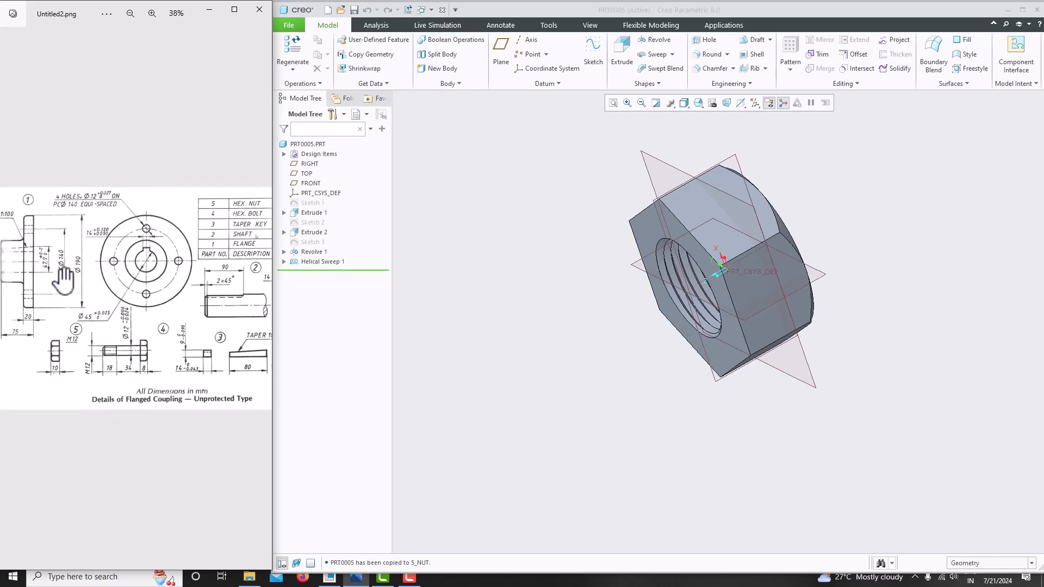